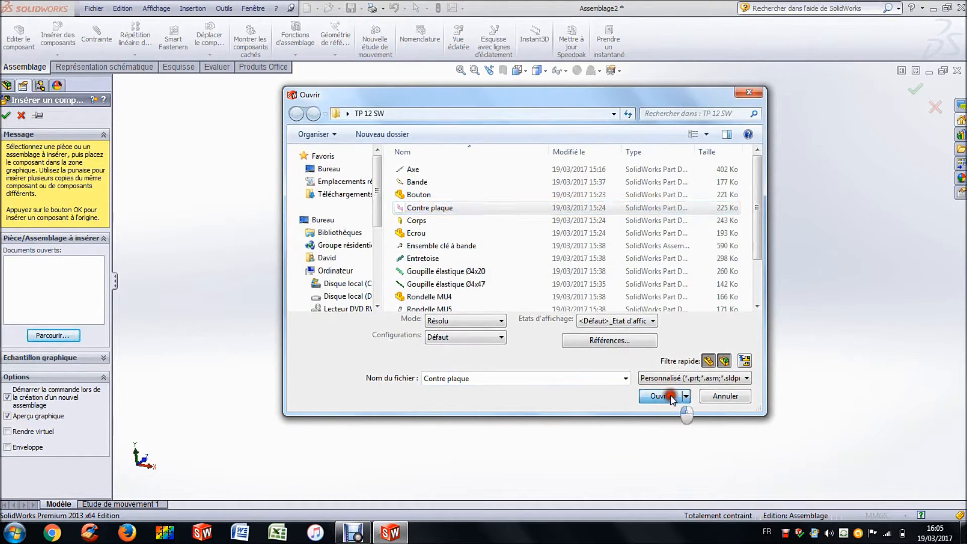
# Place the Contre plaque component in the assembly beside the Corps
pyautogui.click(739, 331)
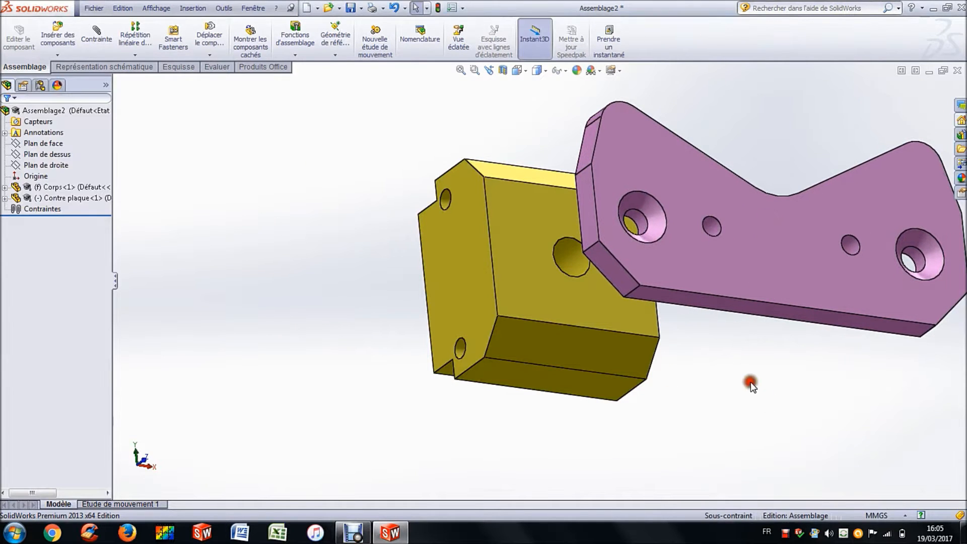
pyautogui.moveTo(703, 352); pyautogui.dragTo(698, 336, button='middle')
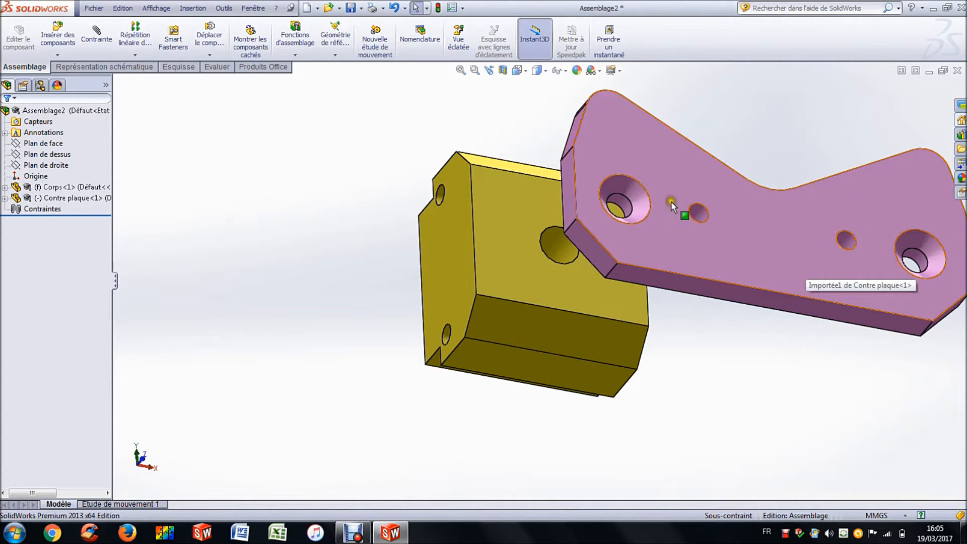
pyautogui.click(631, 187)
pyautogui.press('Escape')
# Add a coincident mate between the Contre plaque's flat face without countersinks and the Corps's side face with the two small holes
pyautogui.moveTo(720, 302); pyautogui.dragTo(840, 283, button='middle')
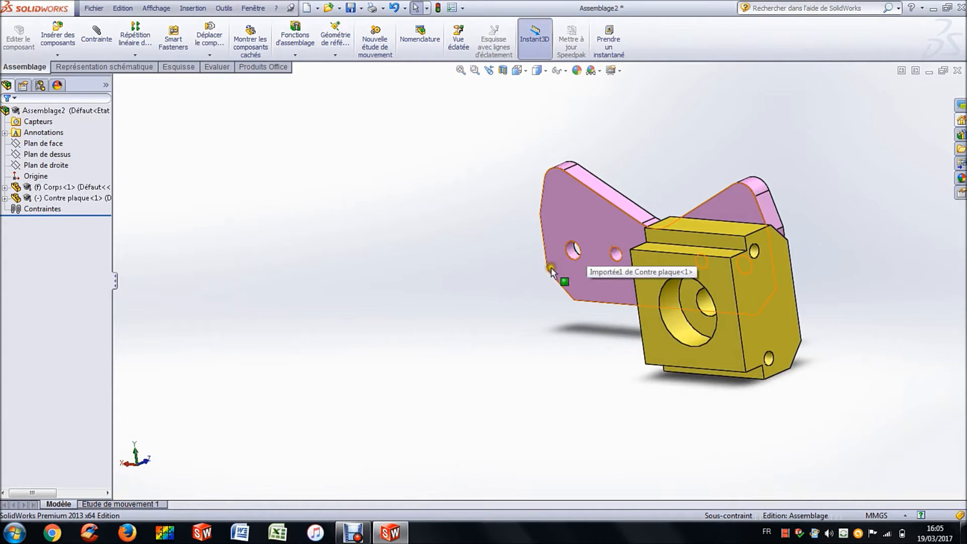
pyautogui.moveTo(762, 283); pyautogui.dragTo(643, 309, button='middle')
pyautogui.scroll(-3, 613, 274)
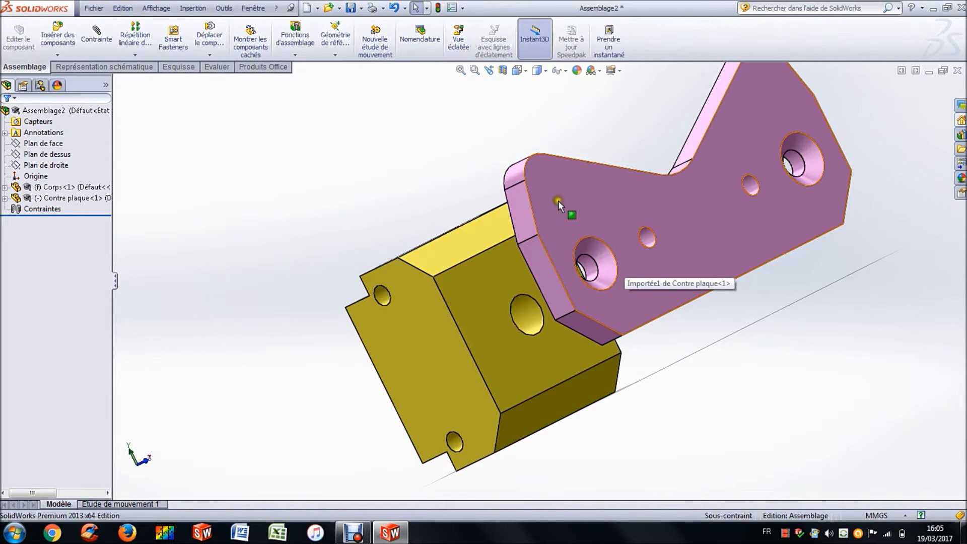
pyautogui.scroll(3, 407, 147)
pyautogui.moveTo(410, 147); pyautogui.dragTo(460, 179, button='middle')
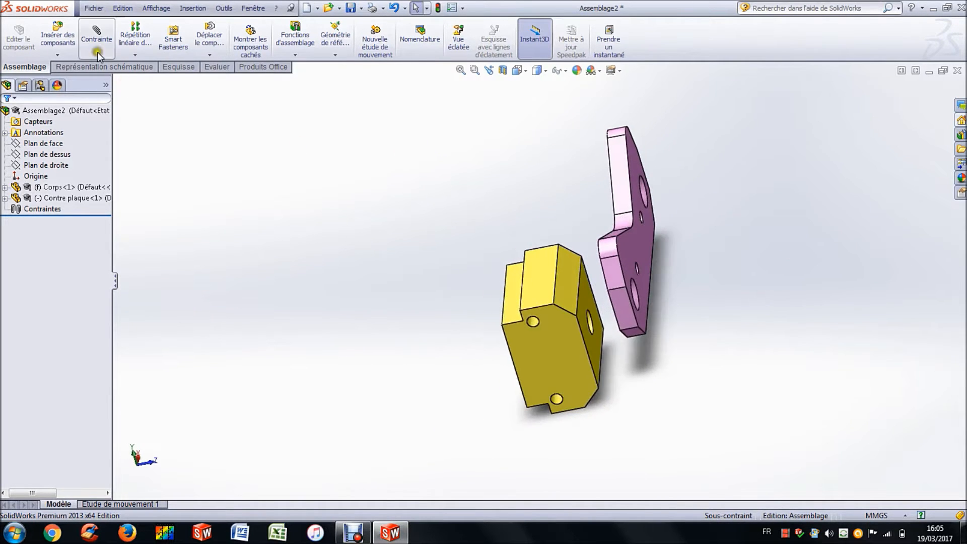
pyautogui.click(97, 35)
pyautogui.moveTo(493, 234); pyautogui.dragTo(590, 384, button='middle')
pyautogui.click(559, 183)
pyautogui.click(591, 378)
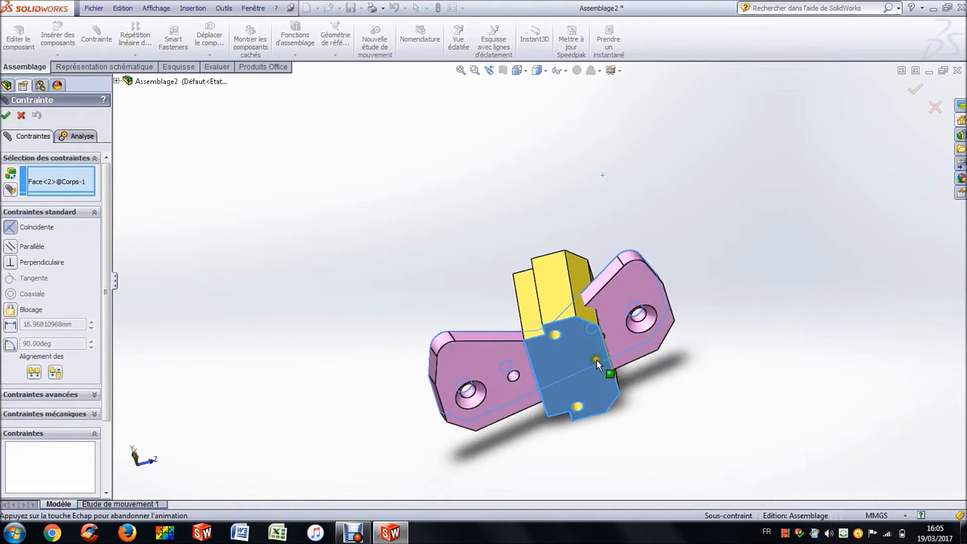
pyautogui.click(733, 379)
# Add a concentric mate between the Corps's upper small hole and one small hole of the Contre plaque
pyautogui.scroll(3, 556, 362)
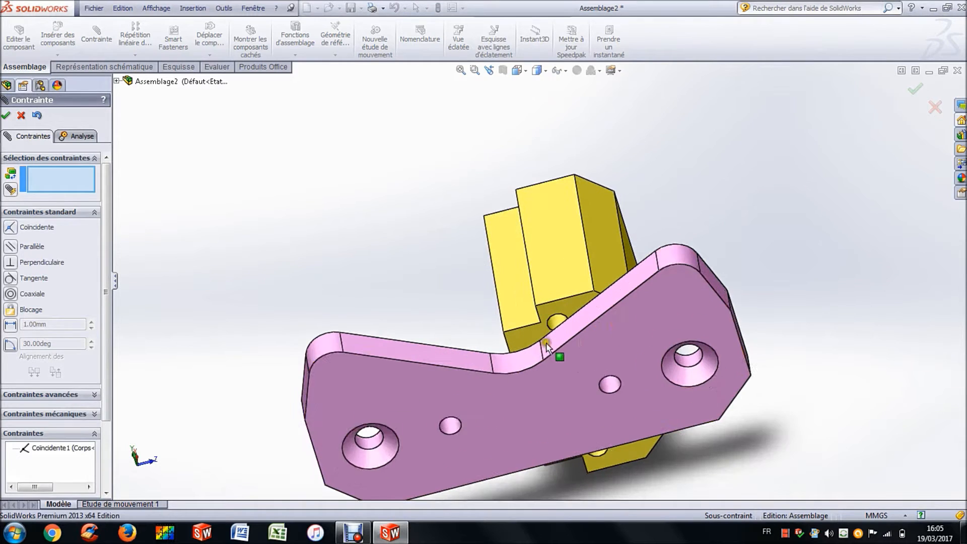
pyautogui.moveTo(588, 320); pyautogui.dragTo(604, 302, button='middle')
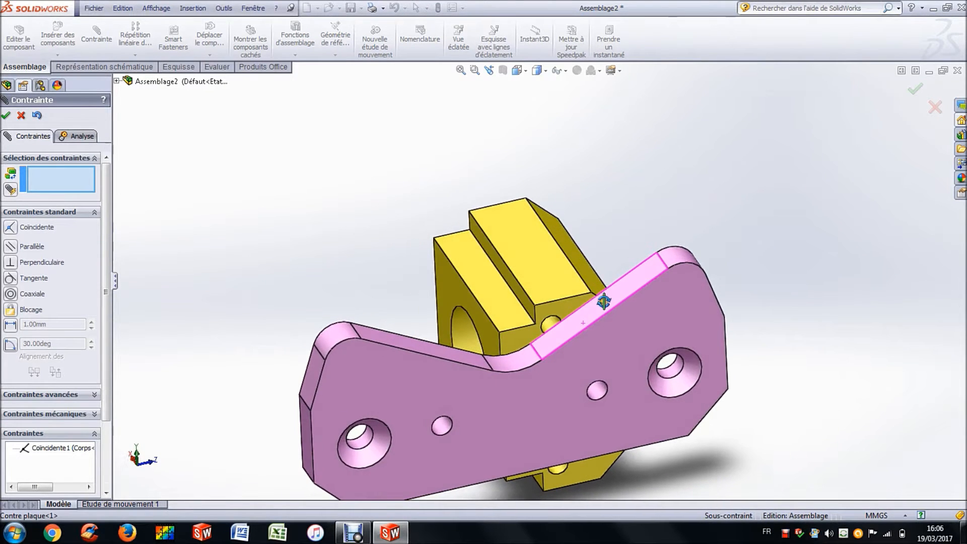
pyautogui.click(552, 329)
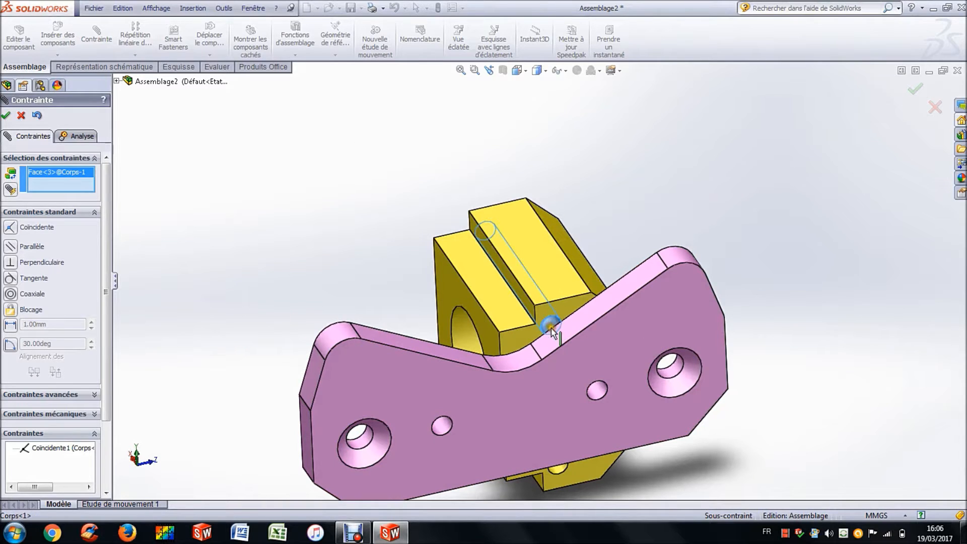
pyautogui.click(602, 388)
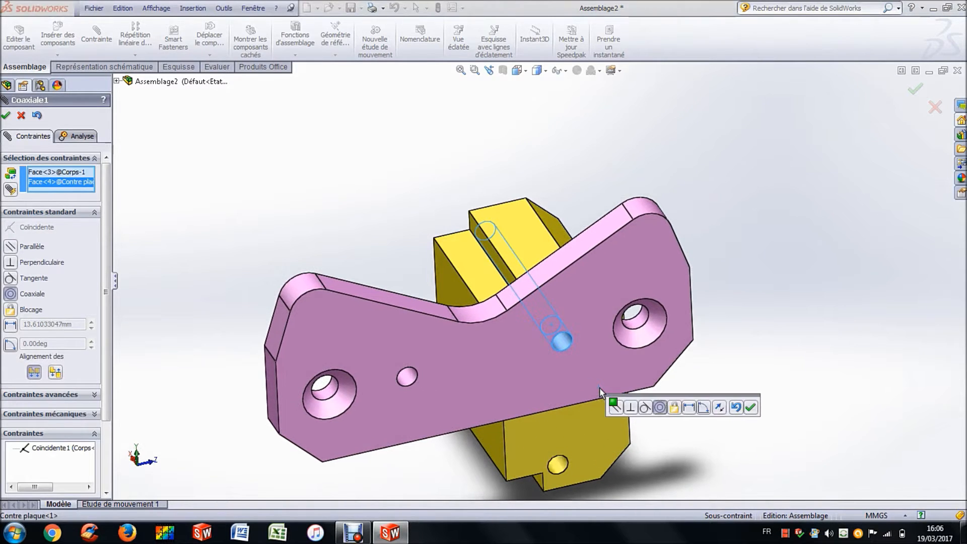
pyautogui.click(751, 407)
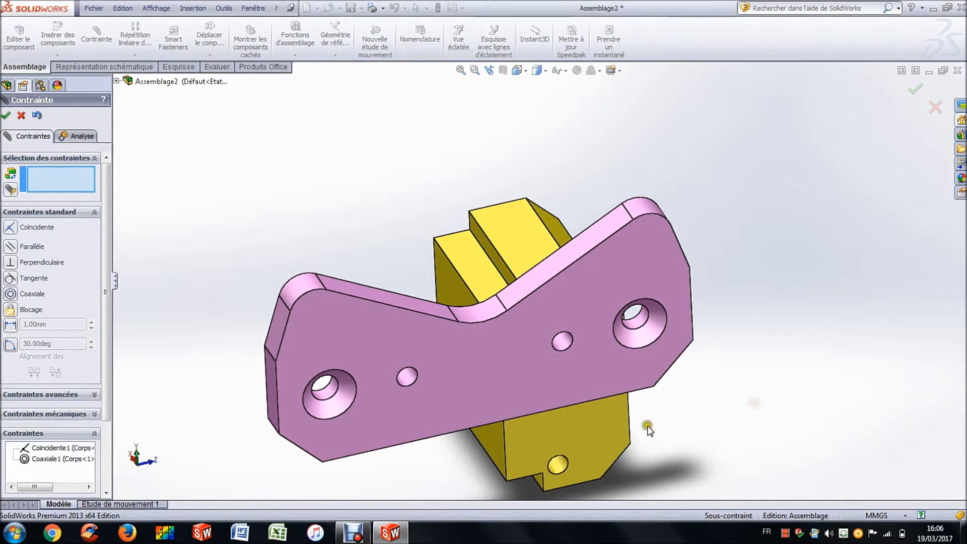
# Add a concentric mate between the Corps's lower small hole and the Contre plaque's other small hole, and finish mating
pyautogui.click(557, 464)
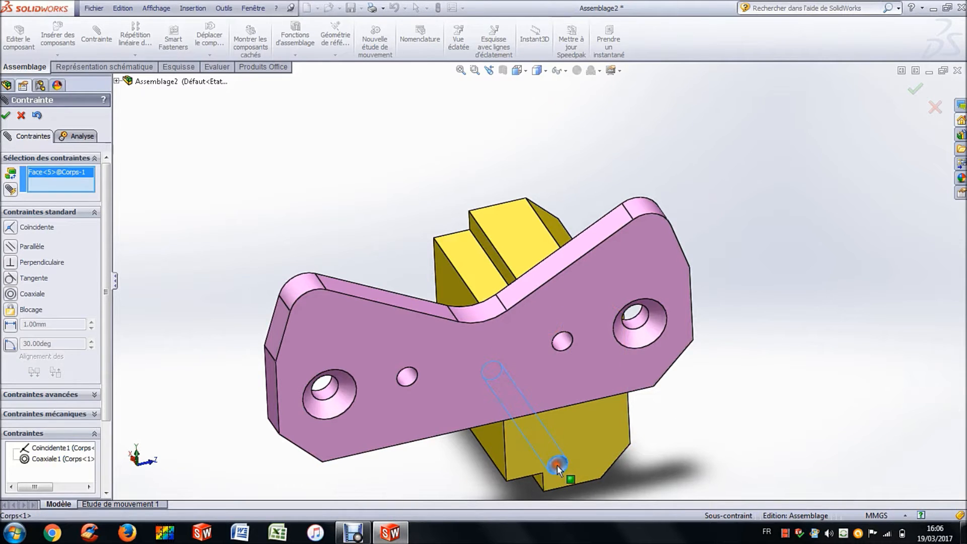
pyautogui.click(402, 375)
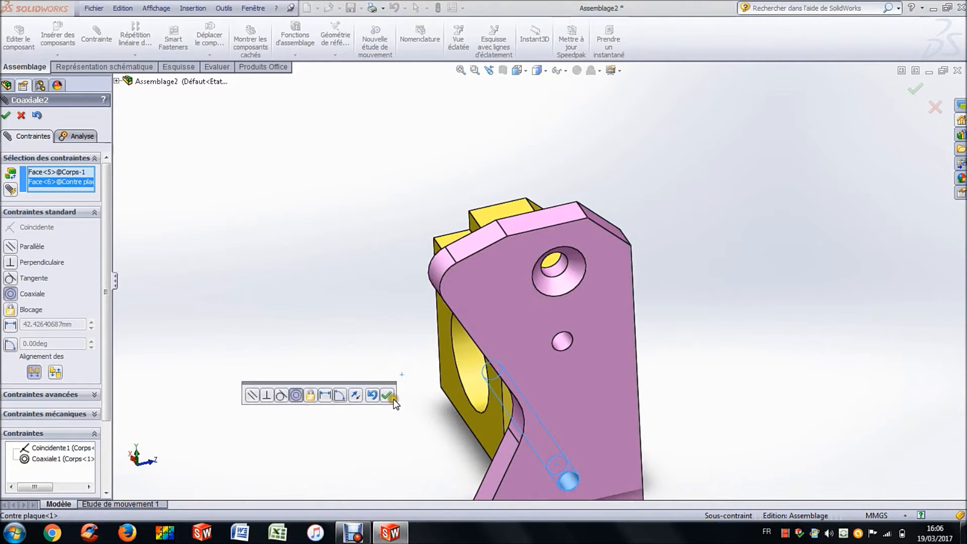
pyautogui.click(388, 396)
pyautogui.click(20, 116)
# Insert a second Contre plaque into the assembly, placed freely beside the mated parts
pyautogui.moveTo(346, 271); pyautogui.dragTo(363, 232, button='middle')
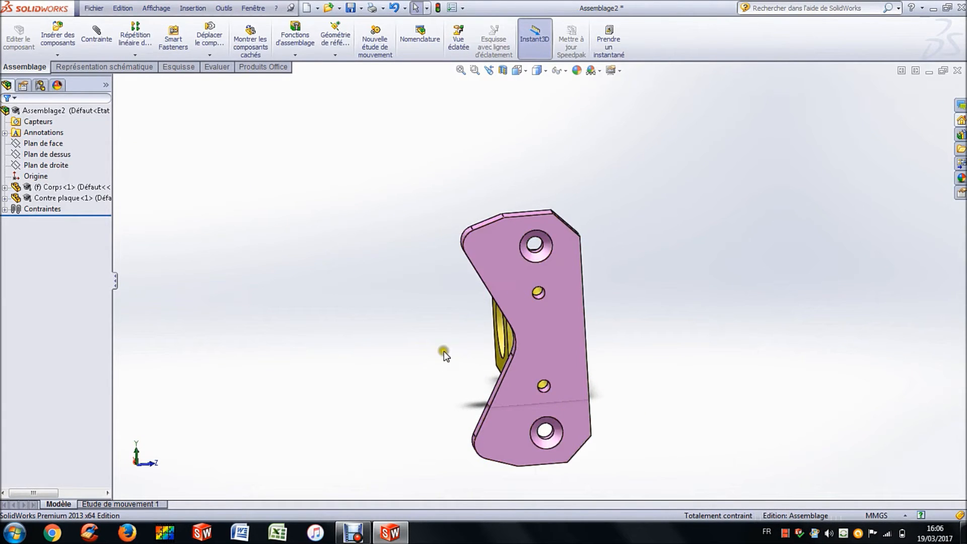
pyautogui.moveTo(444, 355); pyautogui.dragTo(472, 320, button='middle')
pyautogui.scroll(-3, 519, 316)
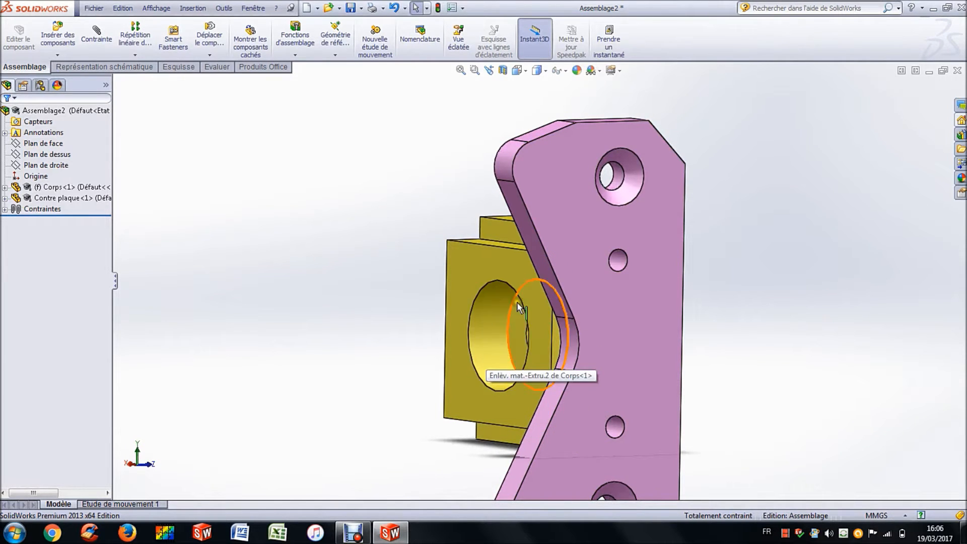
pyautogui.moveTo(501, 328); pyautogui.dragTo(436, 336, button='middle')
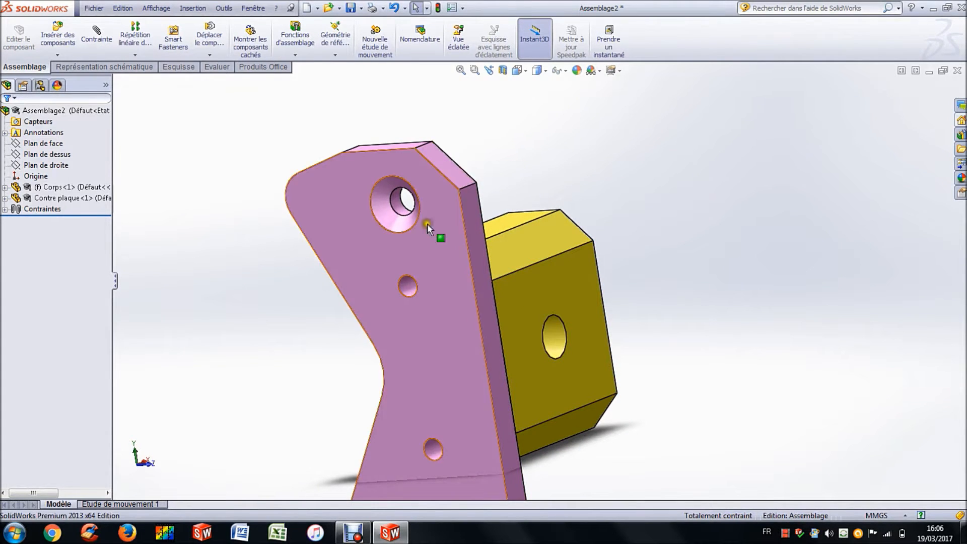
pyautogui.scroll(3, 431, 226)
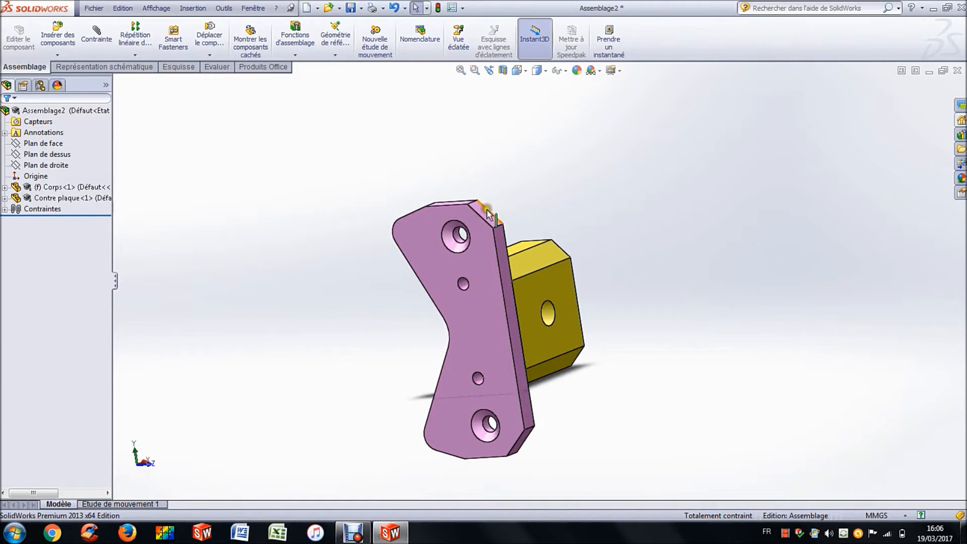
pyautogui.click(57, 35)
pyautogui.click(678, 395)
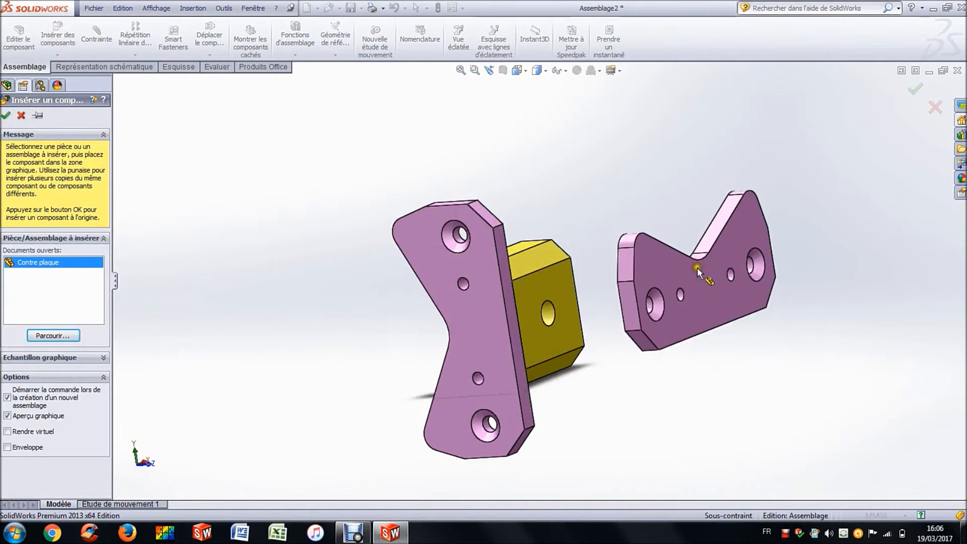
# Add a coincident mate between the second Contre plaque's flat inner face and the Corps's opposite side face
pyautogui.click(96, 35)
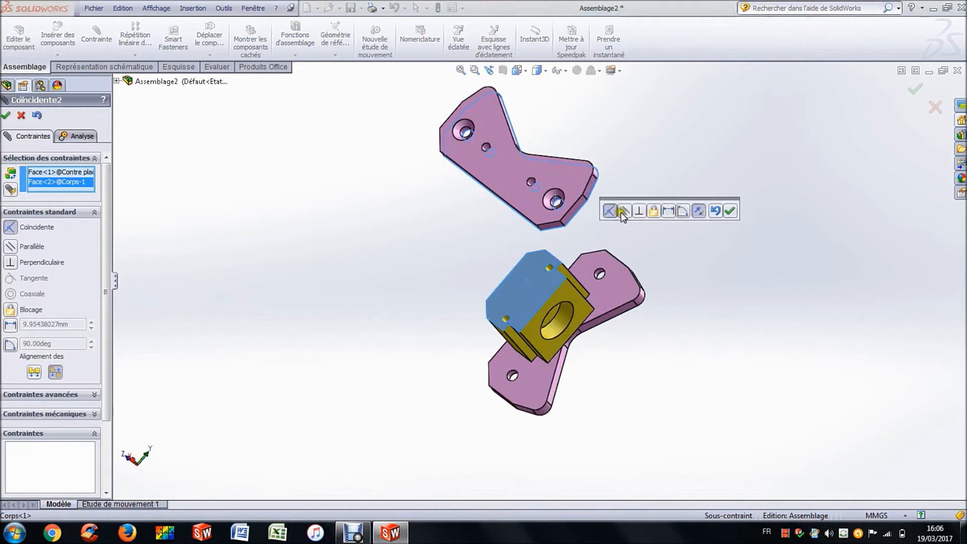
pyautogui.click(640, 213)
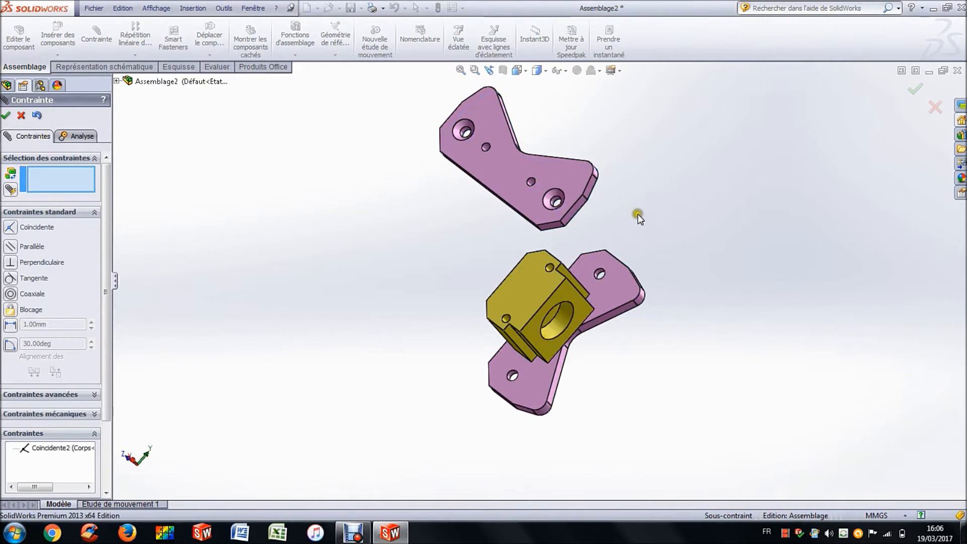
# Add concentric mates between the second Contre plaque's two small holes and the Corps's two small holes, and finish mating
pyautogui.scroll(5, 507, 302)
pyautogui.click(506, 302)
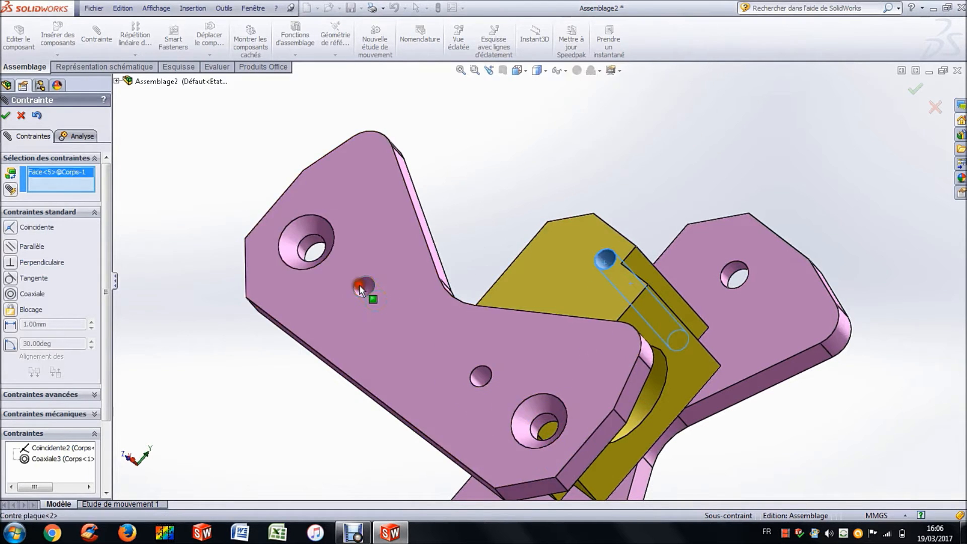
pyautogui.click(358, 285)
pyautogui.click(359, 304)
pyautogui.click(7, 116)
pyautogui.click(313, 201)
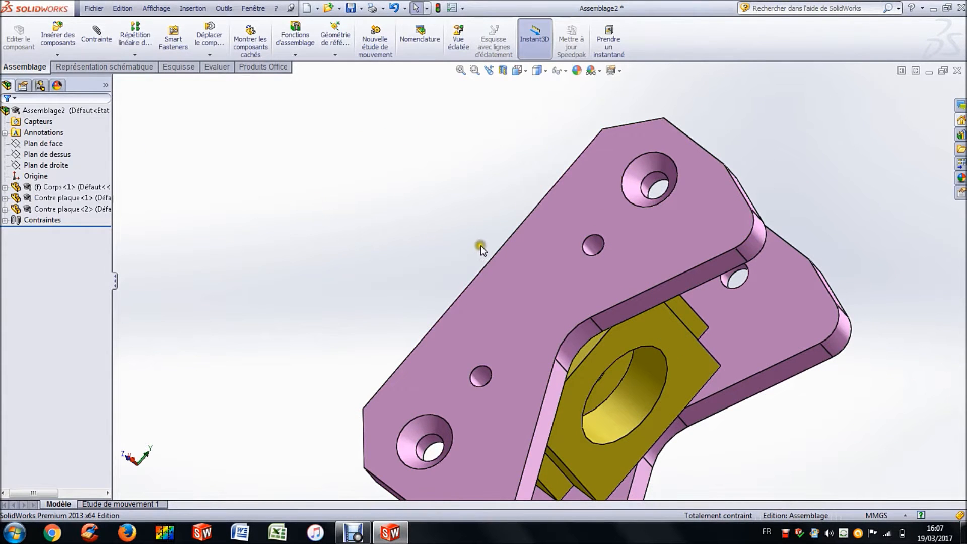
# Insert the Entretoise part from the TP 12 SW folder and place it away from the mated plates
pyautogui.scroll(3, 482, 249)
pyautogui.moveTo(508, 251); pyautogui.dragTo(507, 84, button='middle')
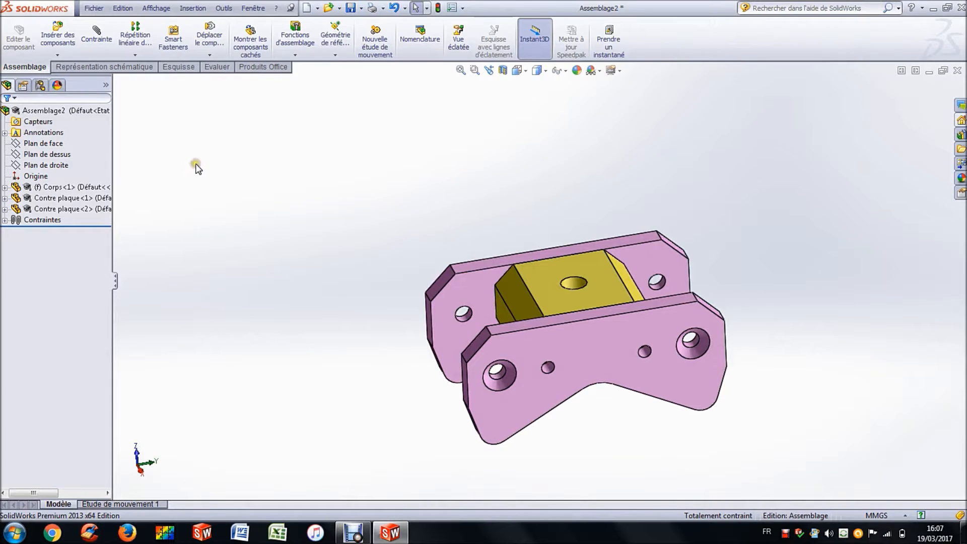
pyautogui.click(57, 38)
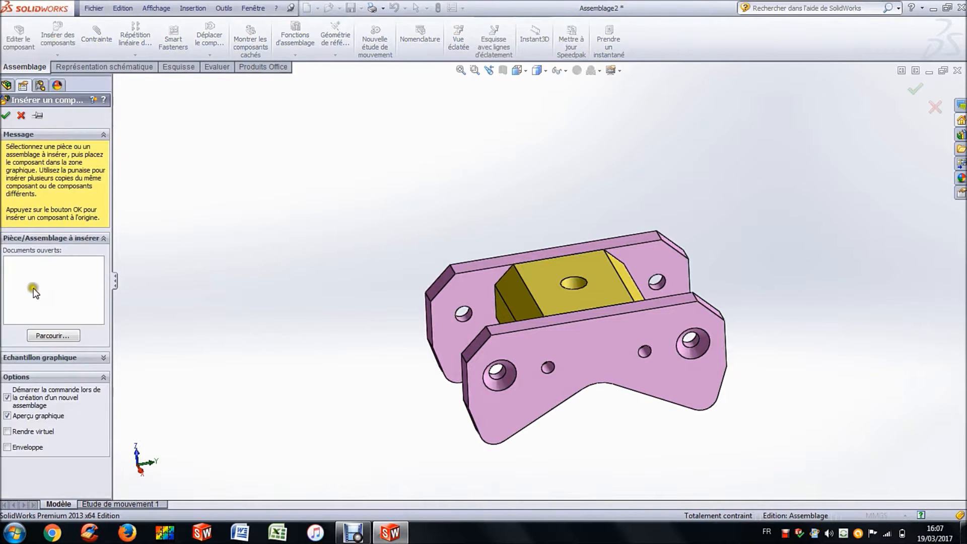
pyautogui.click(52, 335)
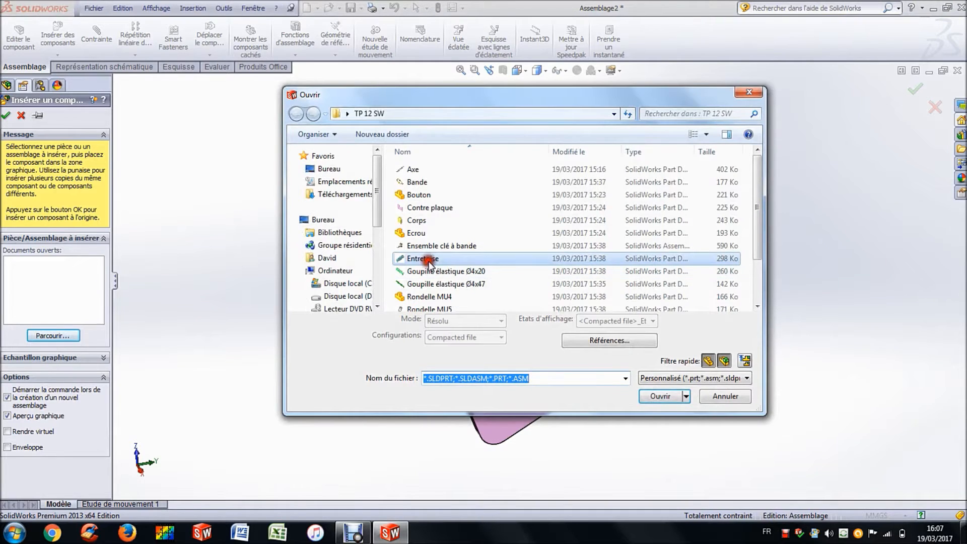
pyautogui.click(423, 258)
pyautogui.click(646, 396)
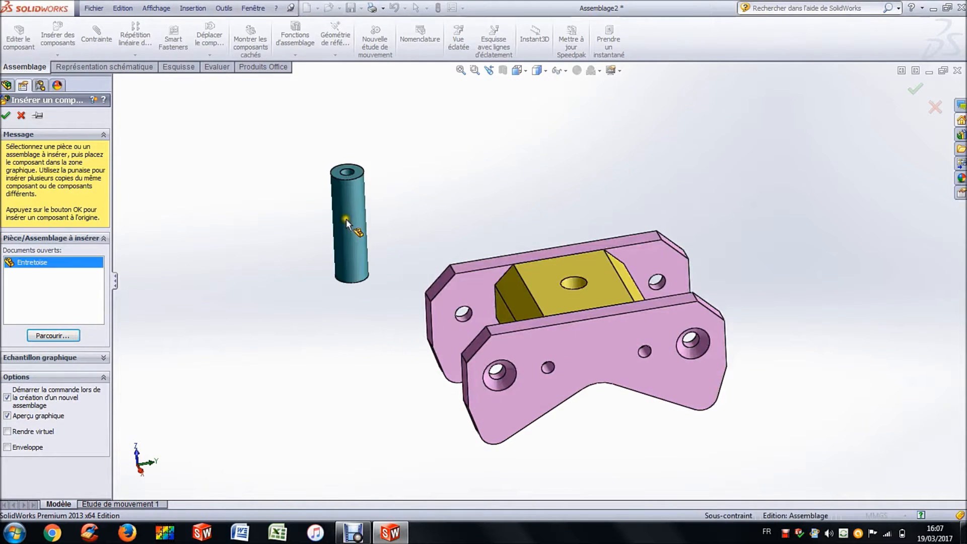
pyautogui.click(233, 185)
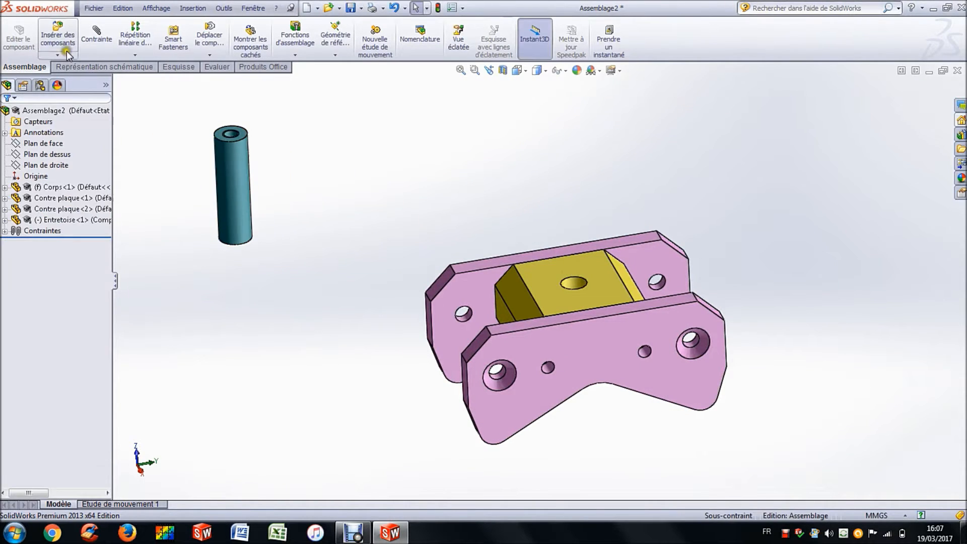
# Insert a second Entretoise from the same folder and place it between the first one and the plates
pyautogui.click(58, 37)
pyautogui.click(42, 341)
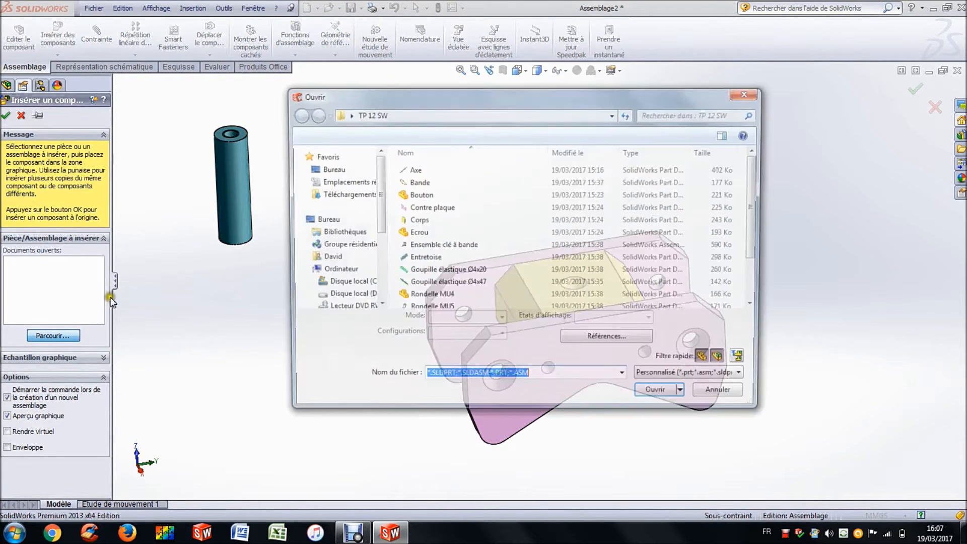
pyautogui.click(423, 259)
pyautogui.click(661, 396)
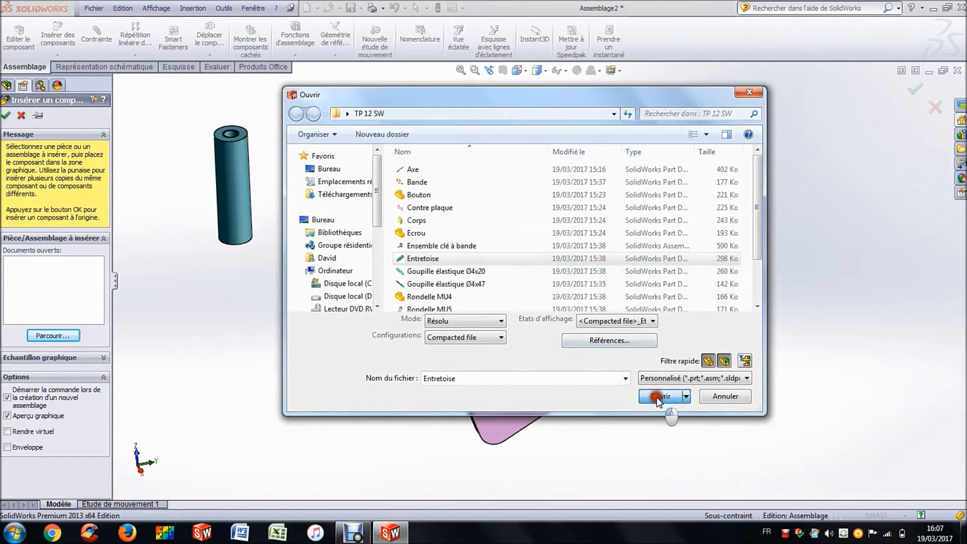
pyautogui.click(352, 174)
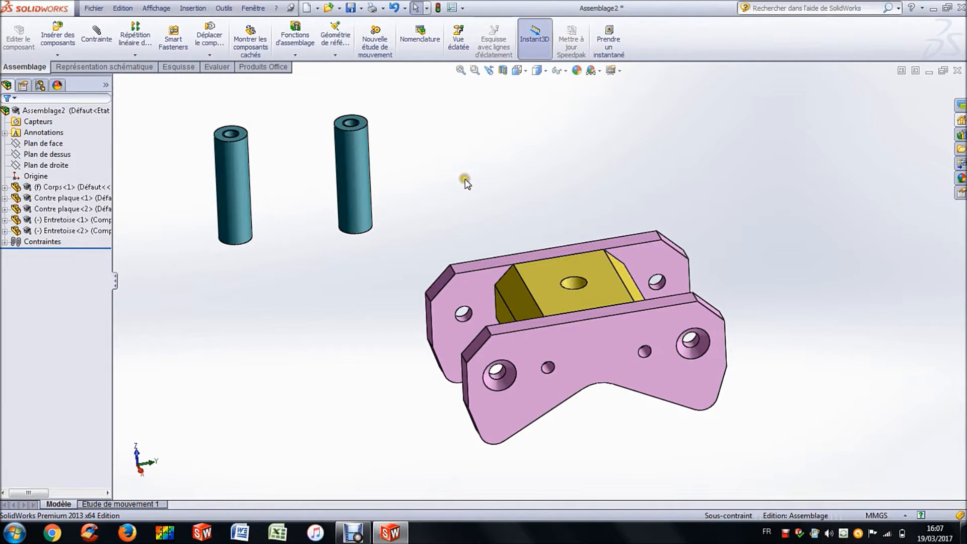
# Add a concentric mate between the second Entretoise's outer cylindrical face and an end hole of the rear Contre plaque
pyautogui.moveTo(465, 179); pyautogui.dragTo(484, 200, button='middle')
pyautogui.scroll(-2, 473, 222)
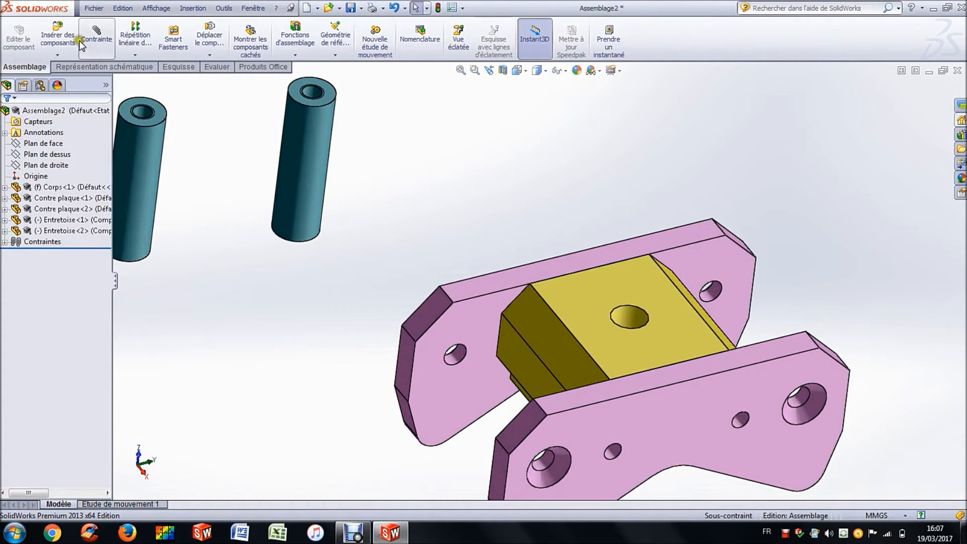
pyautogui.click(93, 34)
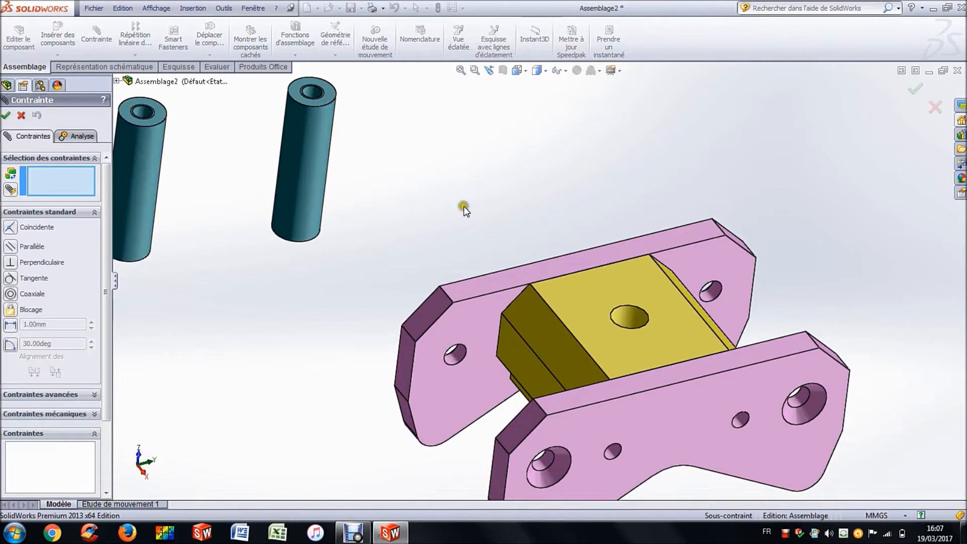
pyautogui.click(307, 147)
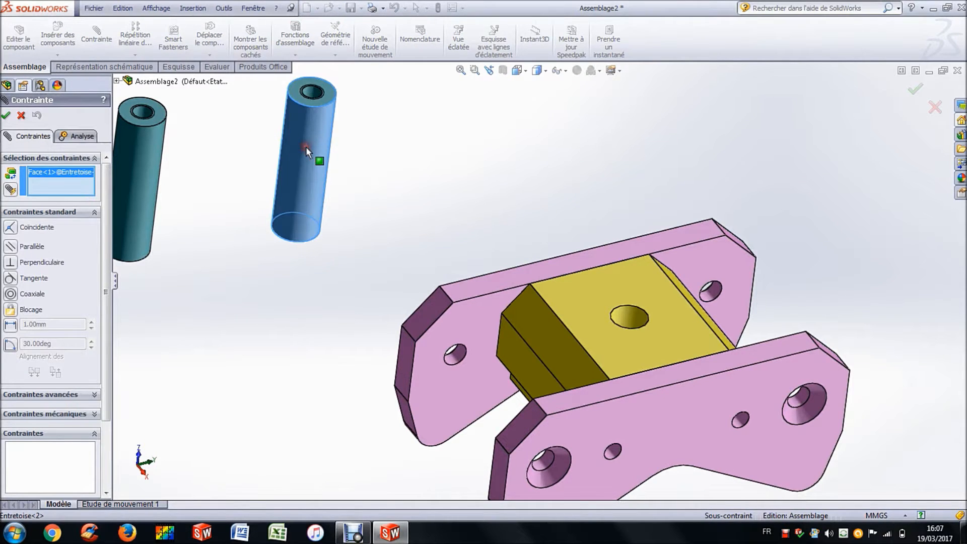
pyautogui.click(453, 356)
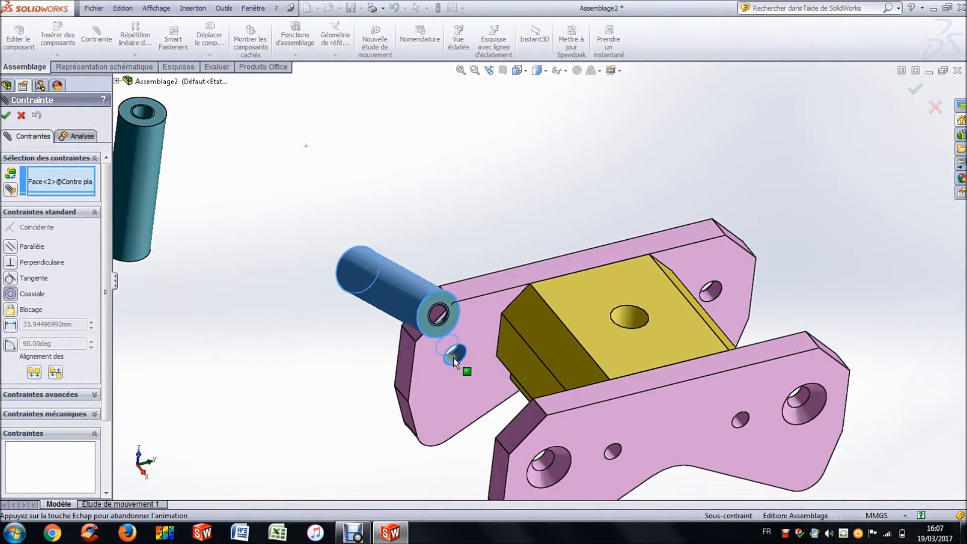
pyautogui.click(438, 378)
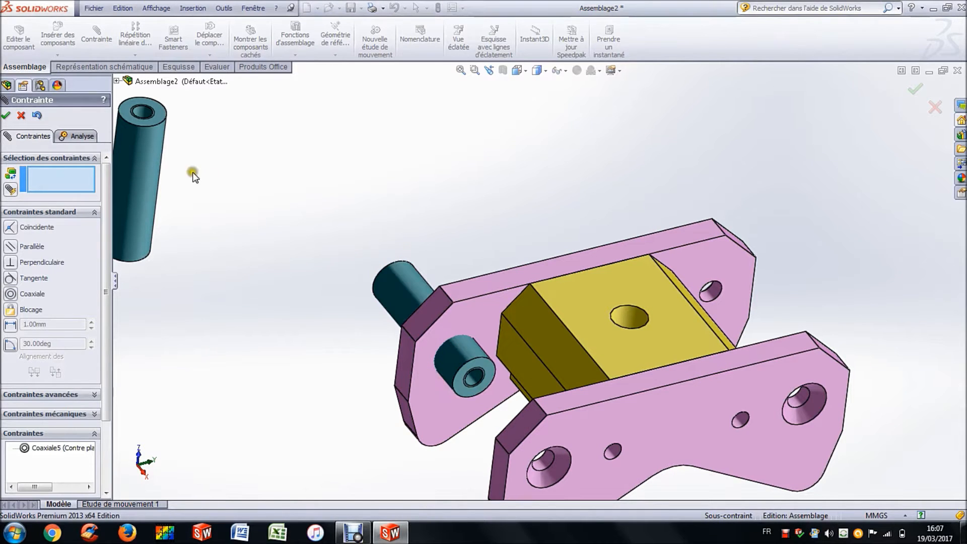
# Add a concentric mate between the first Entretoise's outer cylindrical face and the free end hole of the rear Contre plaque
pyautogui.click(141, 159)
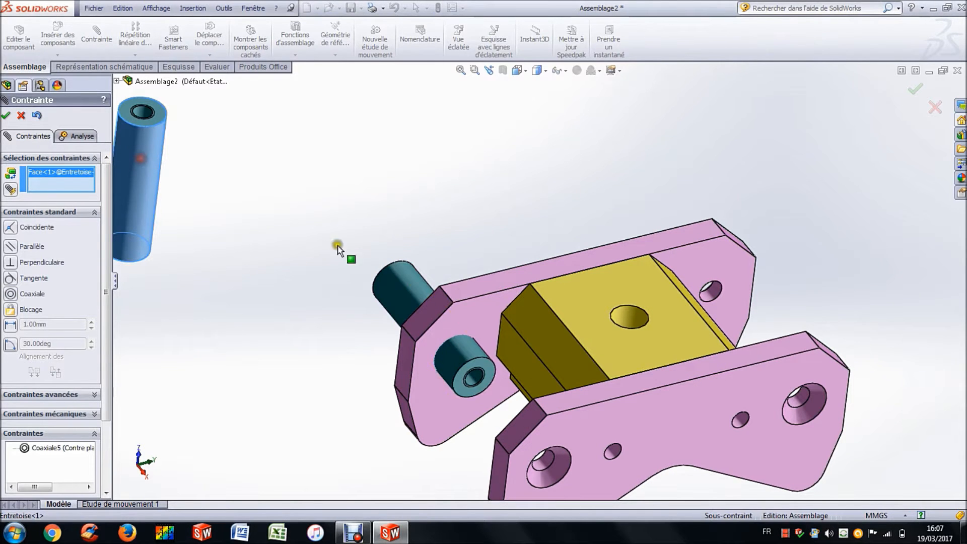
pyautogui.click(711, 290)
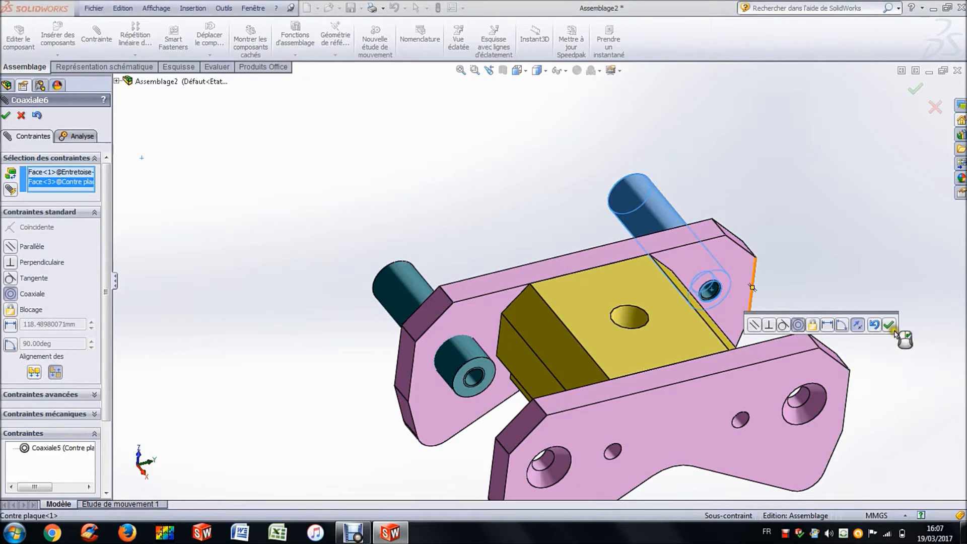
pyautogui.click(889, 326)
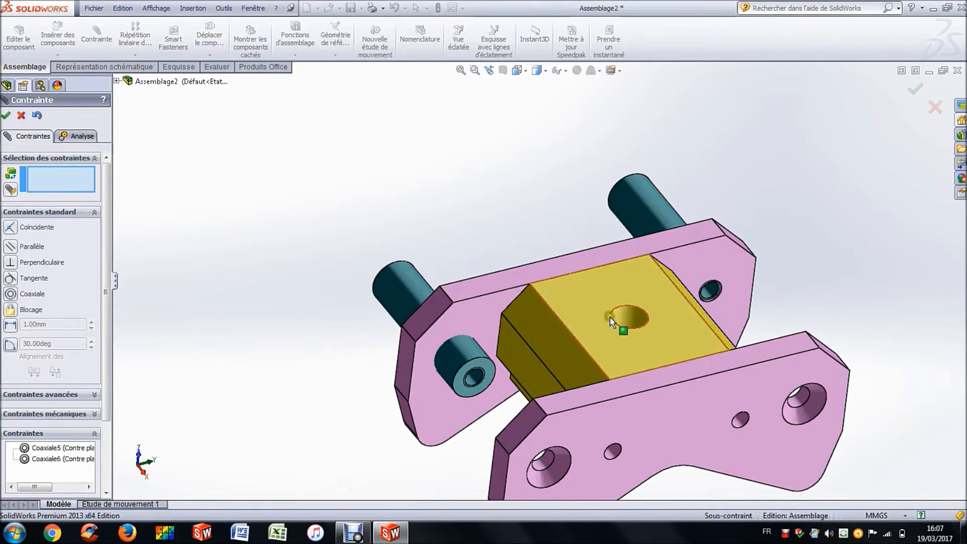
# Add a coincident mate between the second Entretoise's end face and the inner face of the opposite Contre plaque
pyautogui.click(492, 373)
pyautogui.moveTo(485, 292); pyautogui.dragTo(602, 367, button='middle')
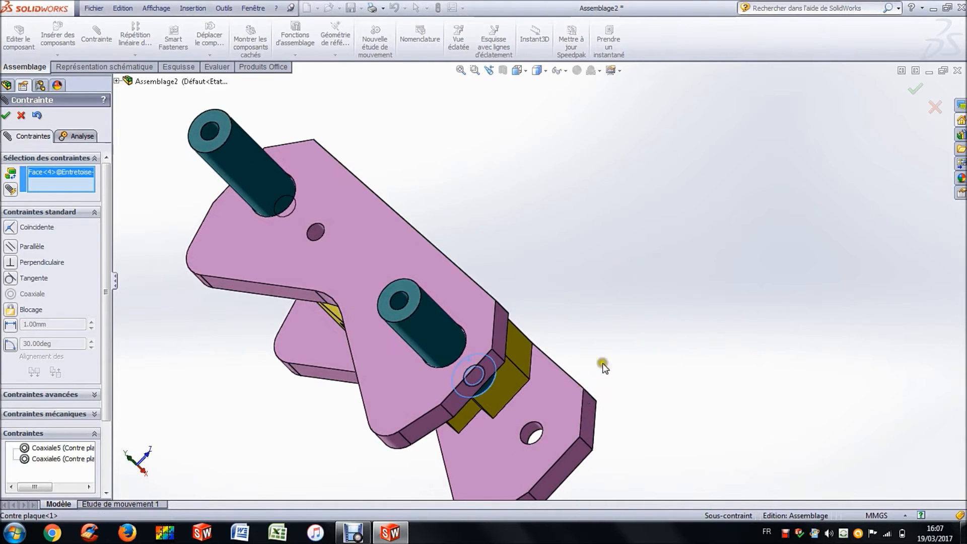
pyautogui.click(555, 394)
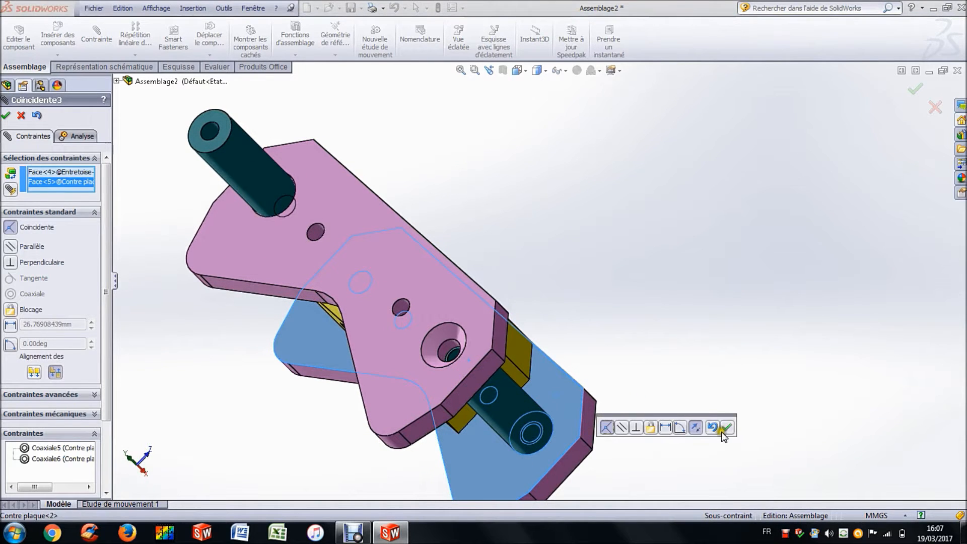
pyautogui.click(724, 427)
# Mate the first Entretoise's outer end face coincident with the inner face of the Contre plaque it passes through, and finish mating
pyautogui.moveTo(440, 247); pyautogui.dragTo(485, 280, button='middle')
pyautogui.scroll(-4, 464, 238)
pyautogui.click(477, 247)
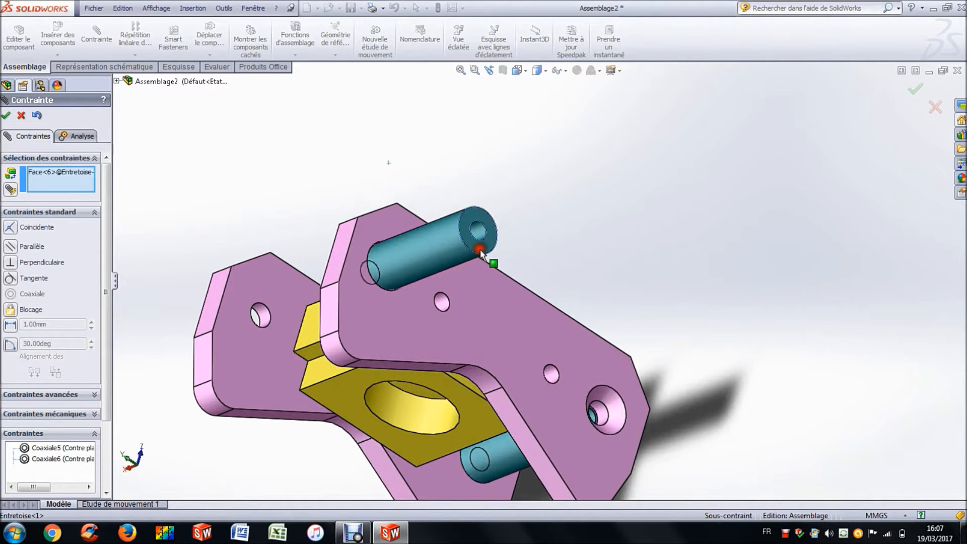
pyautogui.scroll(3, 415, 259)
pyautogui.moveTo(416, 259); pyautogui.dragTo(544, 276, button='middle')
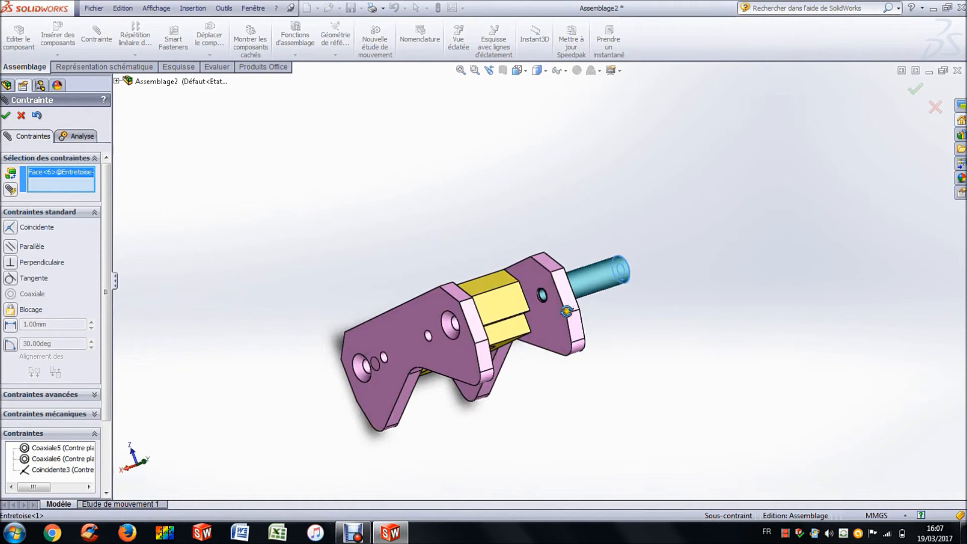
pyautogui.click(538, 276)
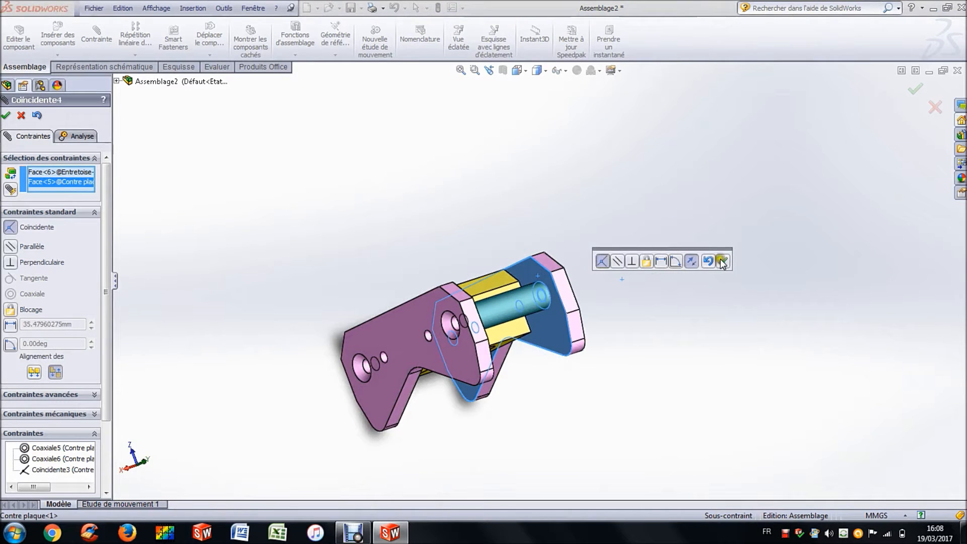
pyautogui.click(723, 260)
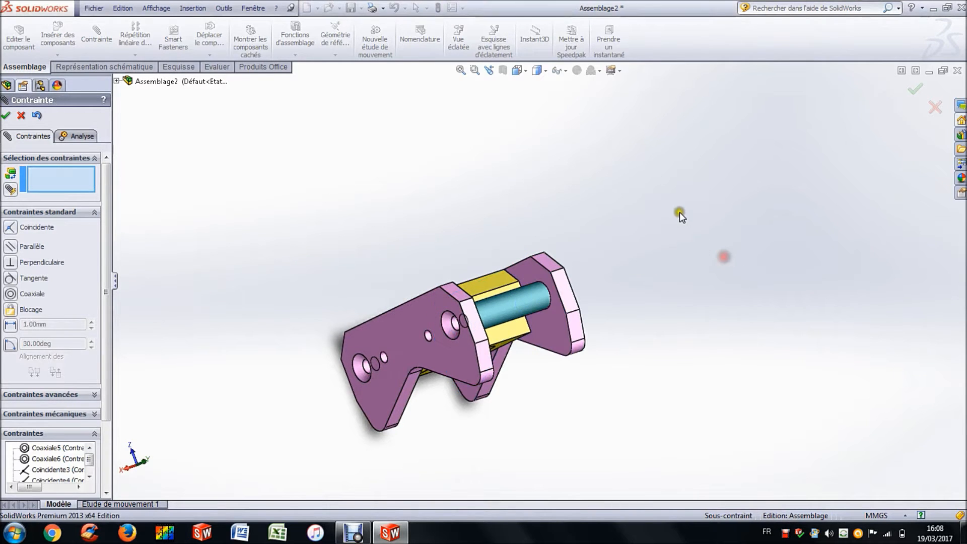
pyautogui.moveTo(558, 218); pyautogui.dragTo(691, 304, button='middle')
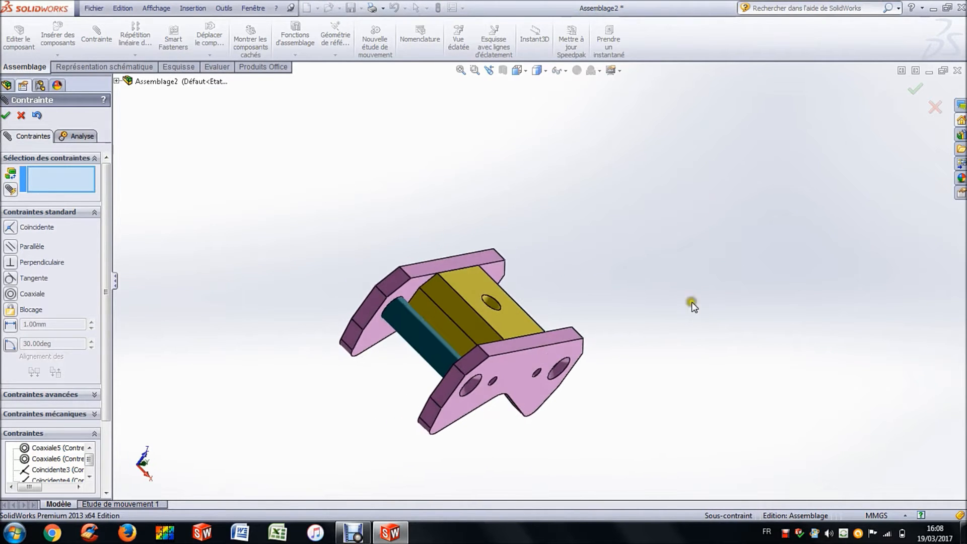
pyautogui.click(23, 115)
# Insert the Vis FHc M5x16 part from the TP 12 SW folder and place it above the assembly
pyautogui.moveTo(378, 198); pyautogui.dragTo(317, 173, button='middle')
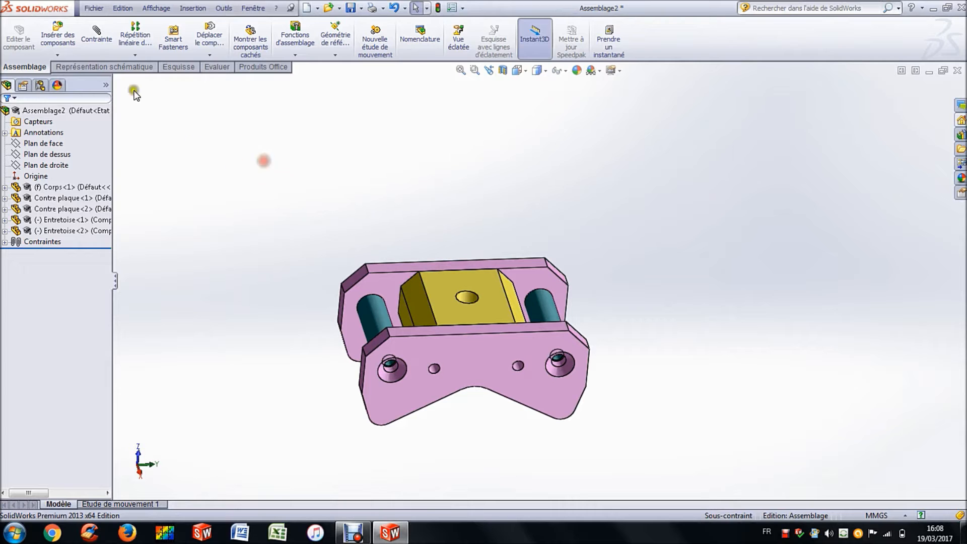
pyautogui.click(67, 39)
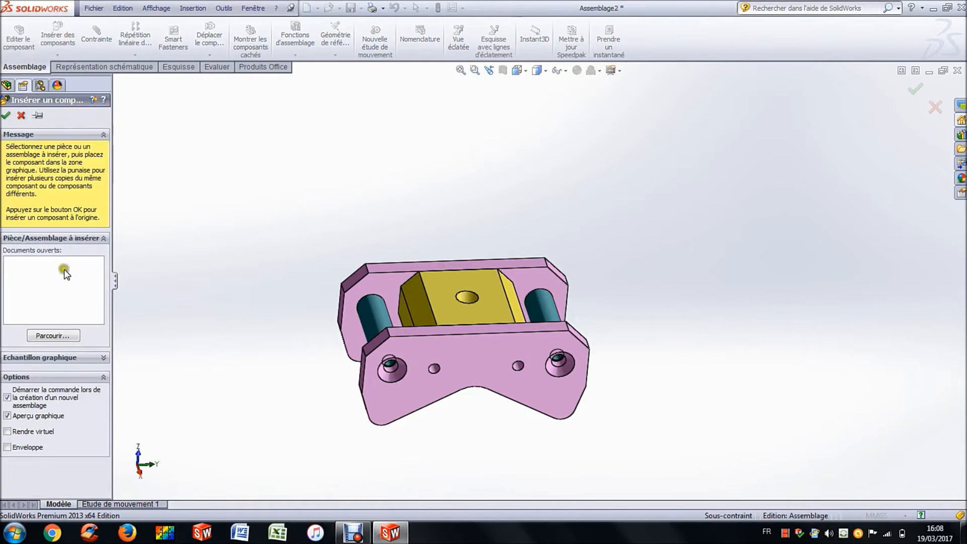
pyautogui.click(58, 335)
pyautogui.click(437, 286)
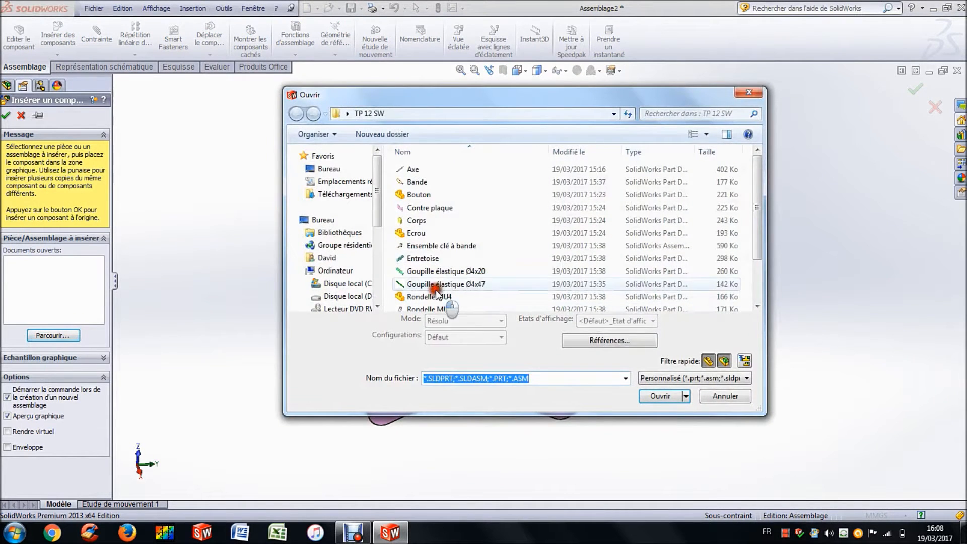
pyautogui.scroll(-2, 462, 252)
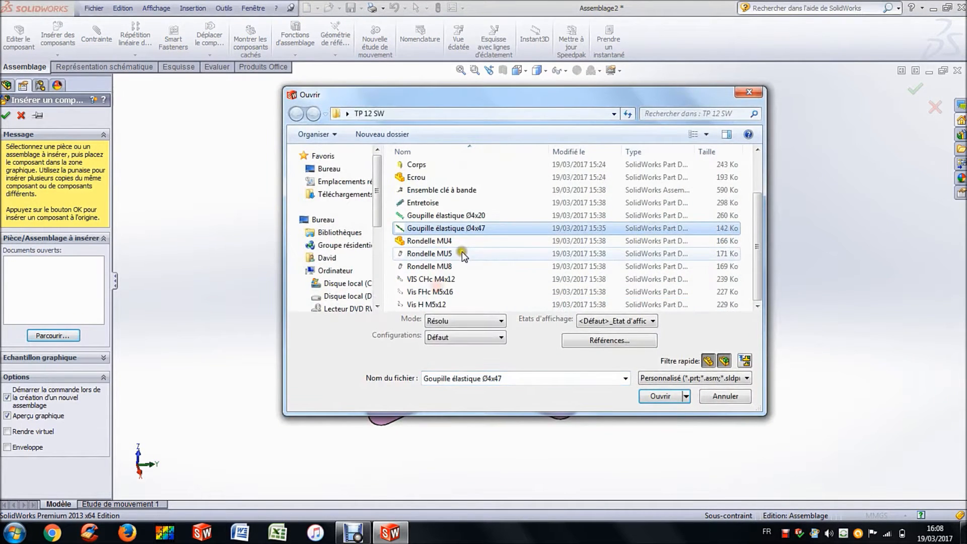
pyautogui.click(433, 292)
pyautogui.click(664, 398)
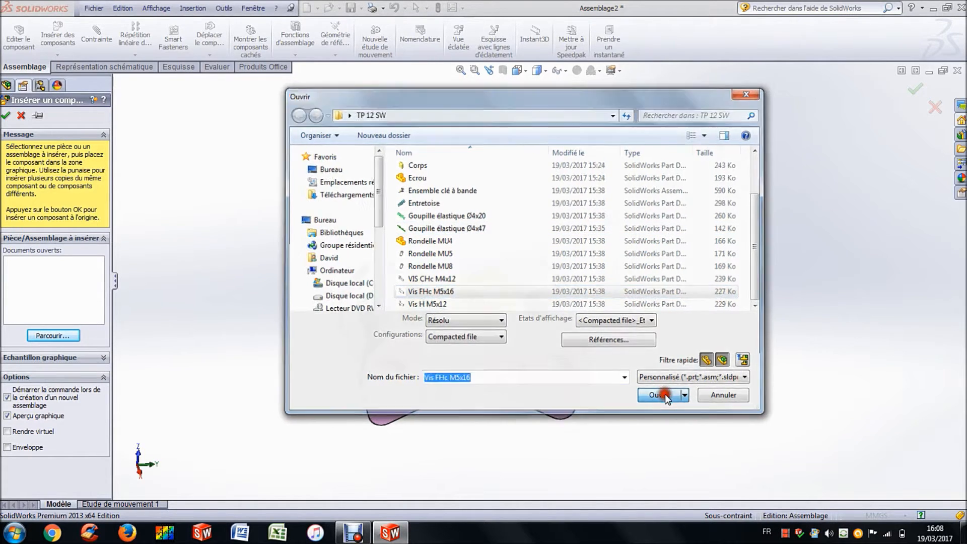
pyautogui.click(472, 173)
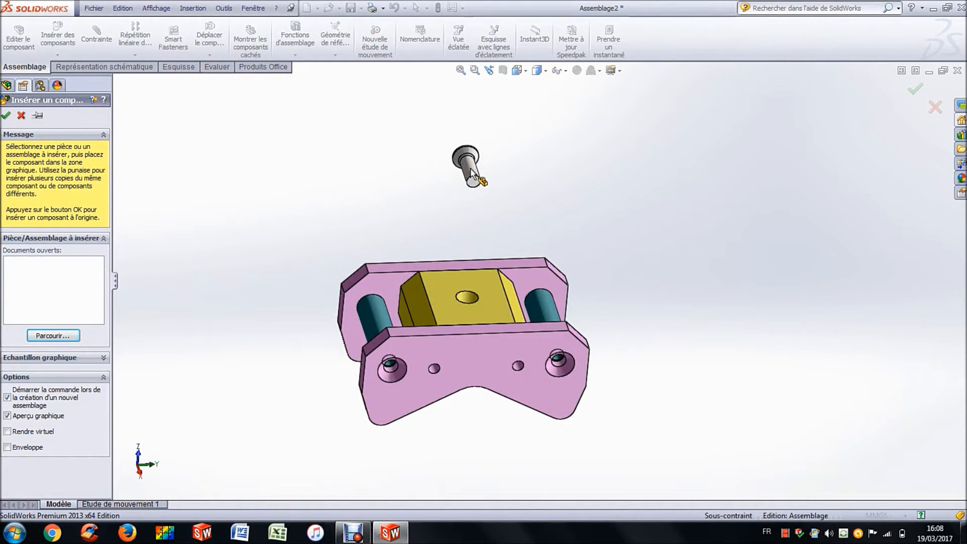
pyautogui.click(585, 276)
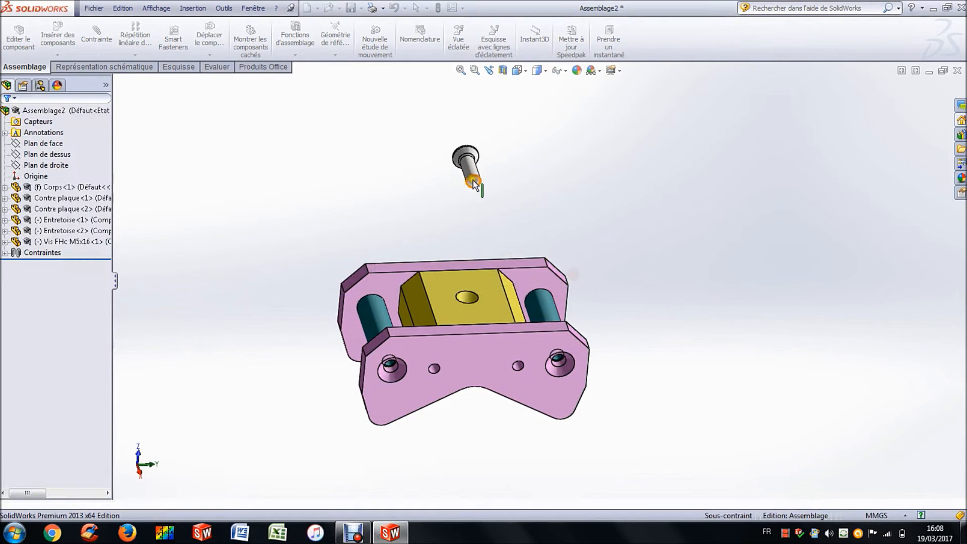
# Add a concentric mate between the Vis FHc M5x16 shank and a countersunk end hole of the Contre plaque
pyautogui.moveTo(383, 186); pyautogui.dragTo(531, 247, button='middle')
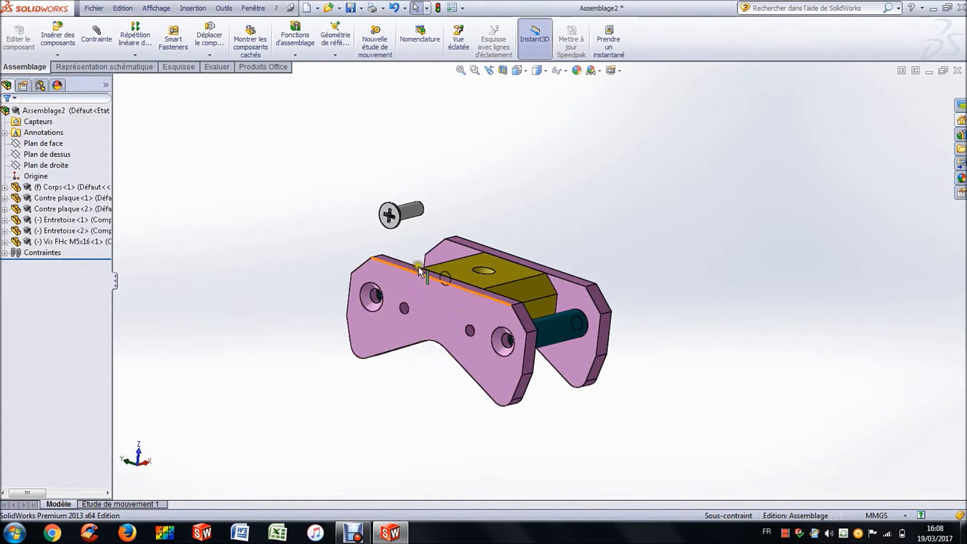
pyautogui.scroll(-4, 424, 267)
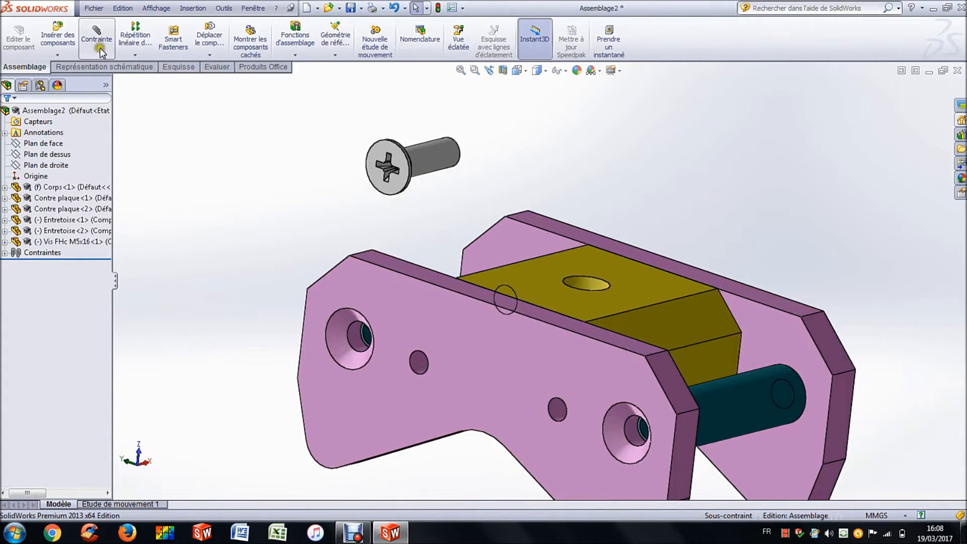
pyautogui.click(93, 34)
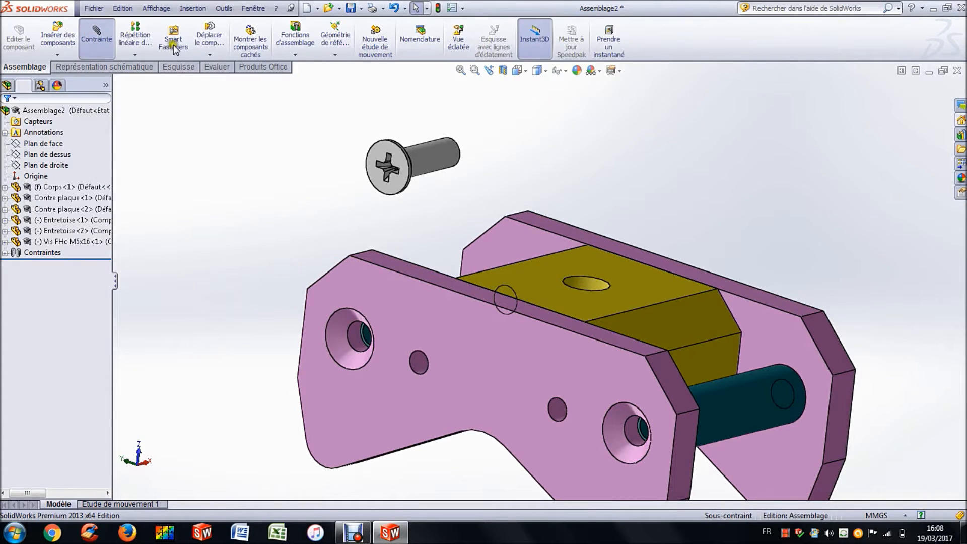
pyautogui.click(436, 157)
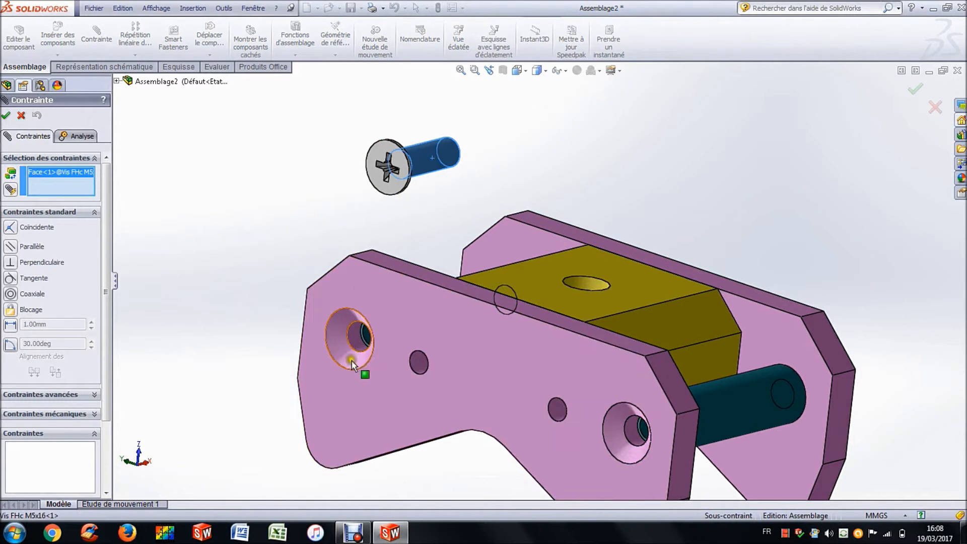
pyautogui.click(357, 340)
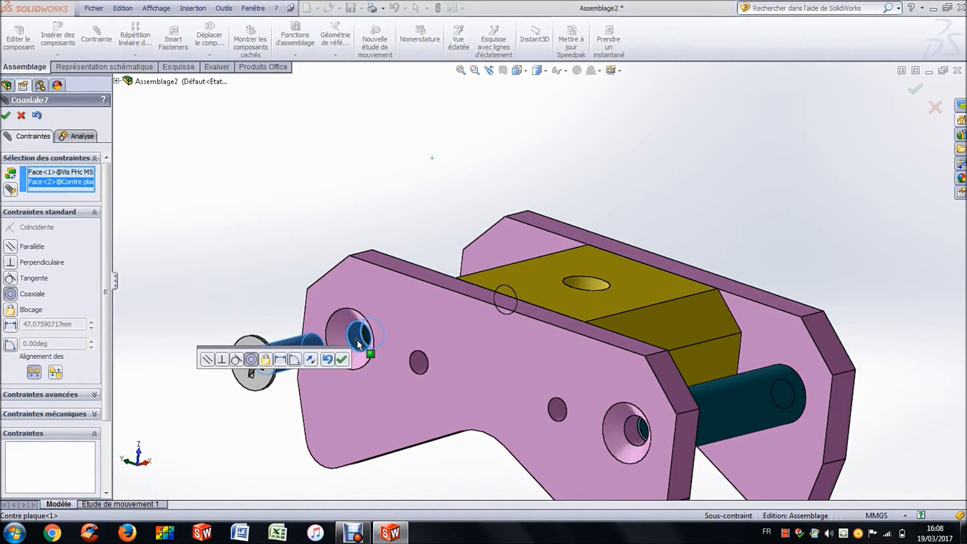
pyautogui.click(345, 361)
# Try to mate the Contre plaque's conical countersink face with the conical underside of the screw head
pyautogui.moveTo(295, 228)
pyautogui.mouseDown(button='middle')
pyautogui.moveTo(278, 233)
pyautogui.moveTo(292, 222)
pyautogui.mouseUp(button='middle')
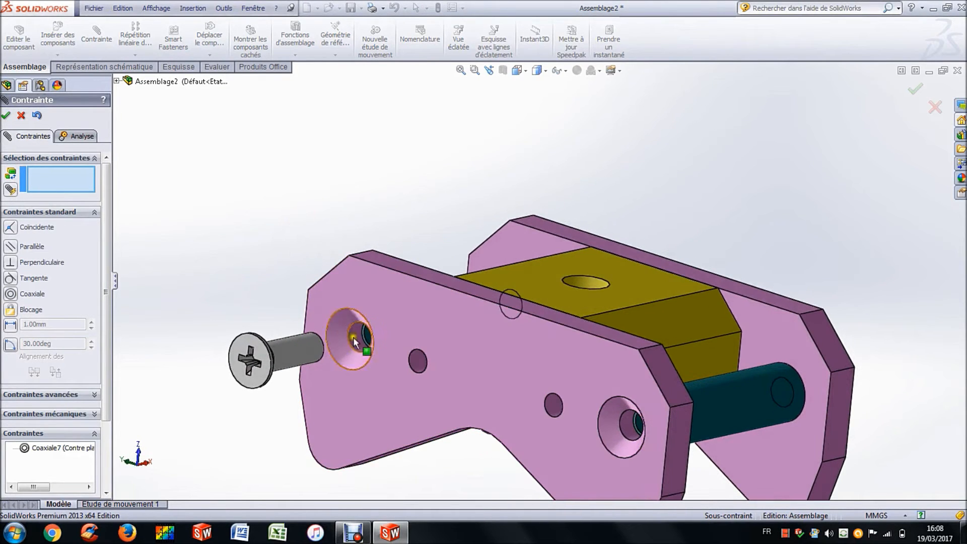
pyautogui.scroll(-2, 355, 359)
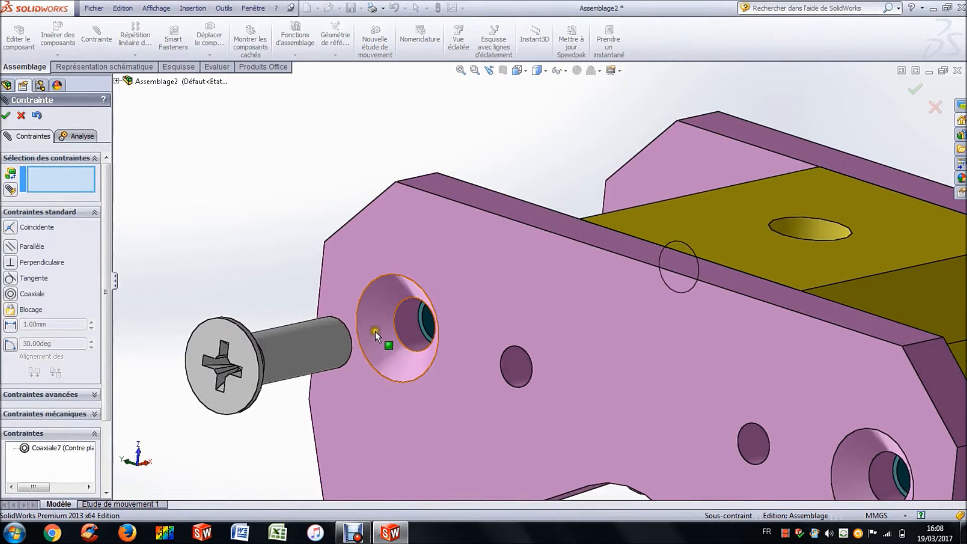
pyautogui.click(377, 314)
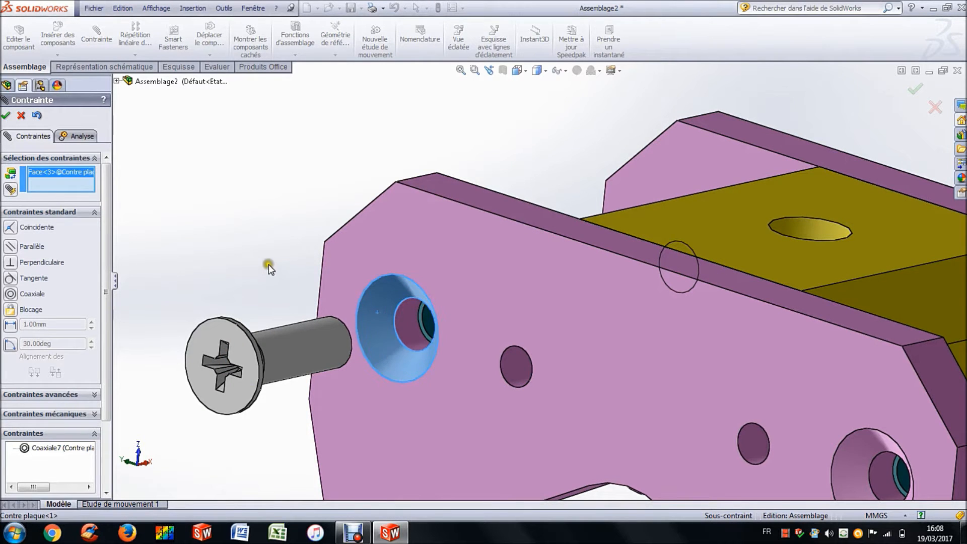
pyautogui.scroll(3, 272, 262)
pyautogui.moveTo(269, 256); pyautogui.dragTo(280, 292, button='middle')
pyautogui.scroll(-2, 386, 342)
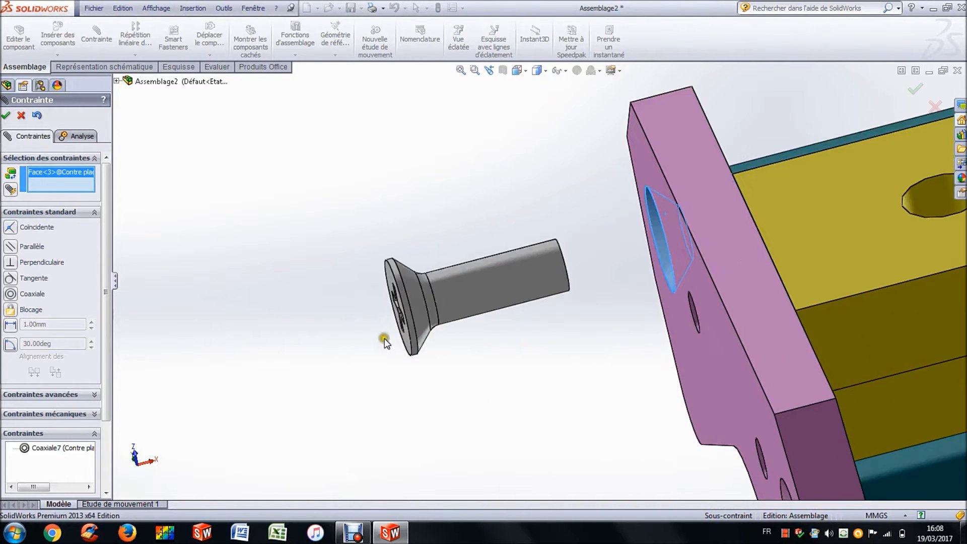
pyautogui.click(415, 309)
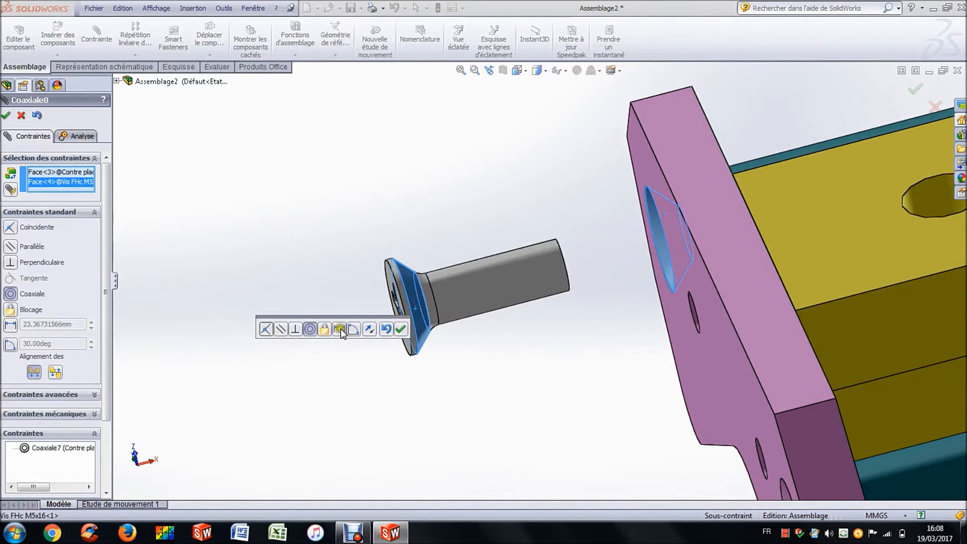
pyautogui.moveTo(489, 304); pyautogui.dragTo(519, 283, button='middle')
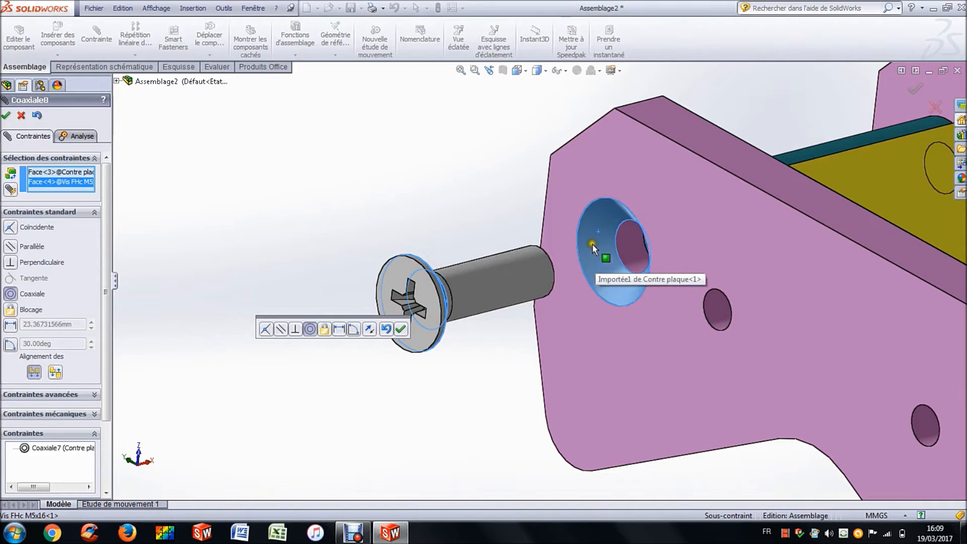
pyautogui.moveTo(596, 237); pyautogui.dragTo(512, 286, button='middle')
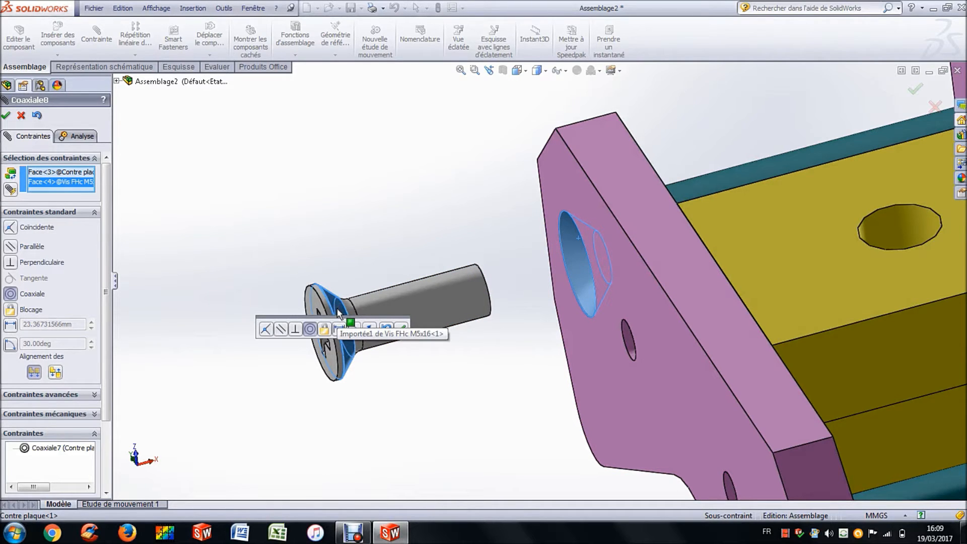
pyautogui.click(8, 117)
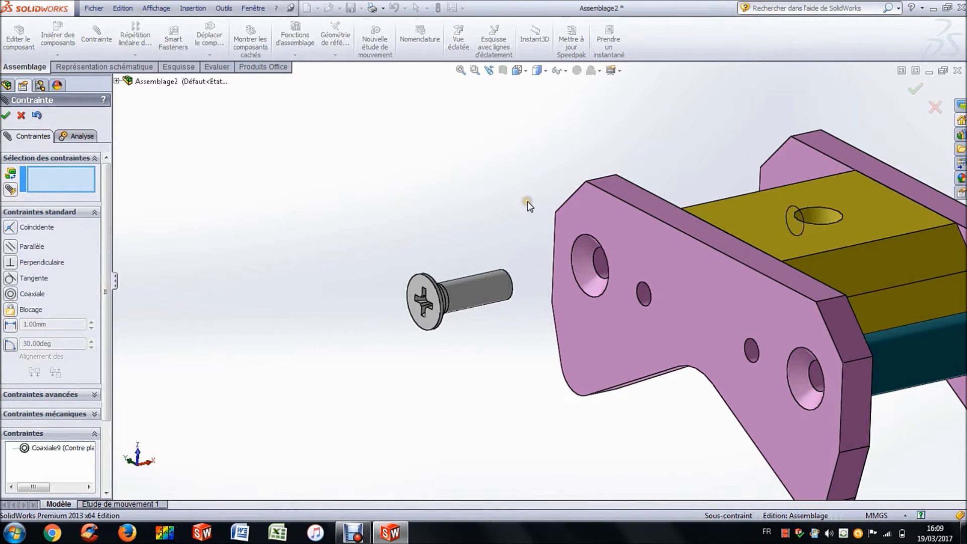
# Add a coincident mate between the Contre plaque's conical countersink face and the circular edge of the screw head
pyautogui.scroll(-3, 529, 203)
pyautogui.click(623, 335)
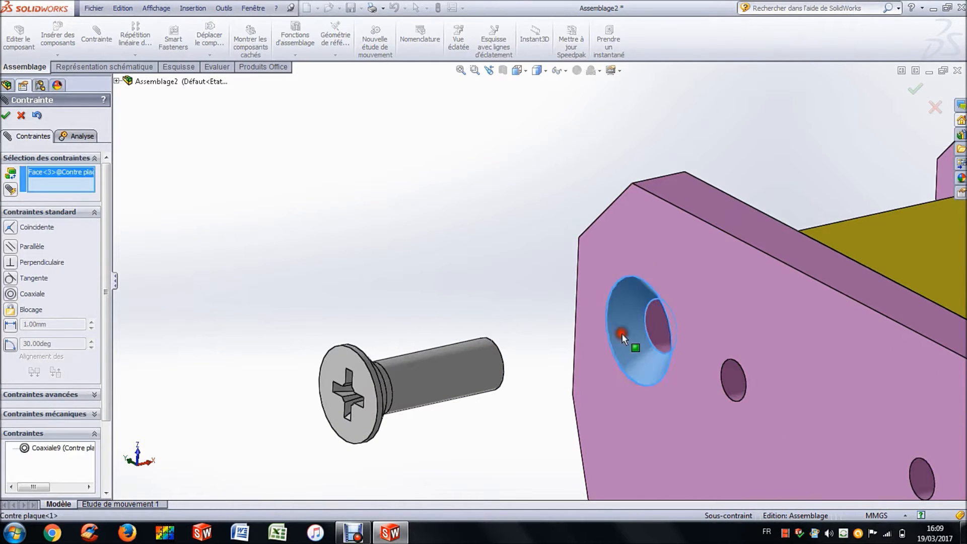
pyautogui.scroll(5, 610, 322)
pyautogui.scroll(-5, 454, 337)
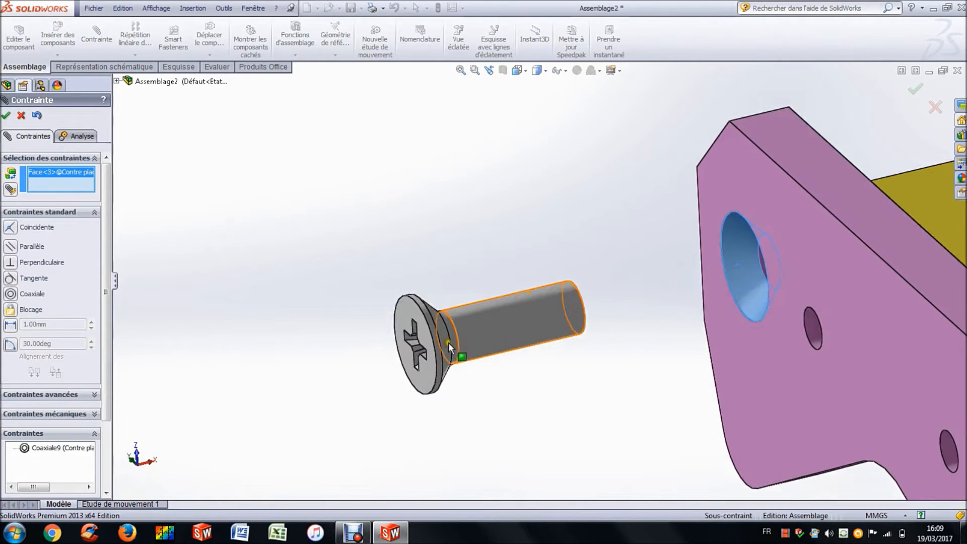
pyautogui.scroll(-3, 449, 343)
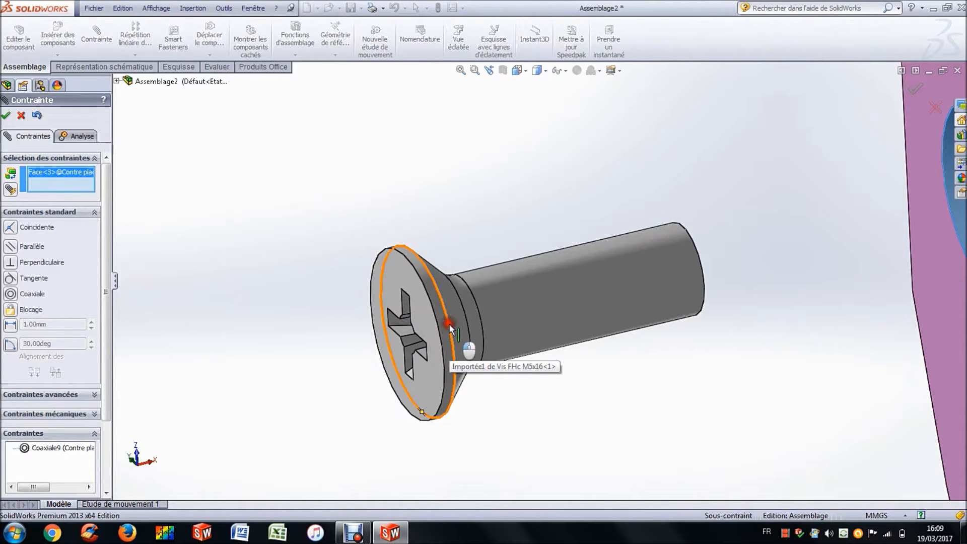
pyautogui.click(449, 324)
pyautogui.scroll(6, 690, 270)
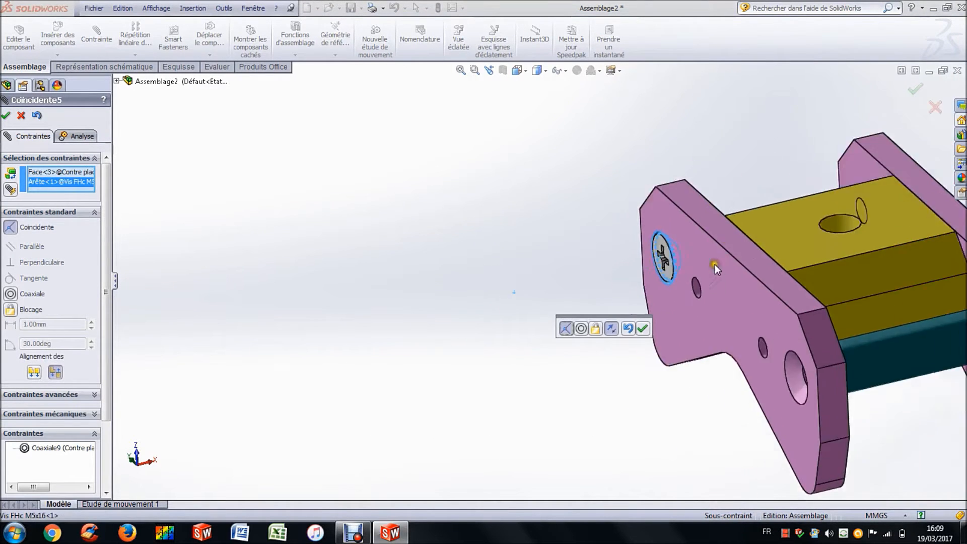
pyautogui.click(641, 330)
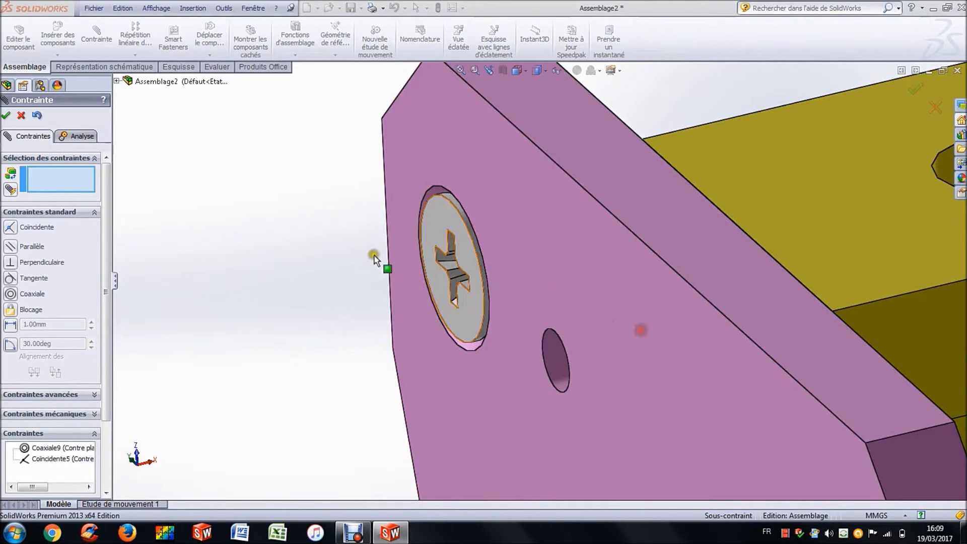
# Finish mating and check how the mounted screw can still move in its countersunk hole
pyautogui.click(22, 114)
pyautogui.click(299, 233)
pyautogui.scroll(2, 464, 261)
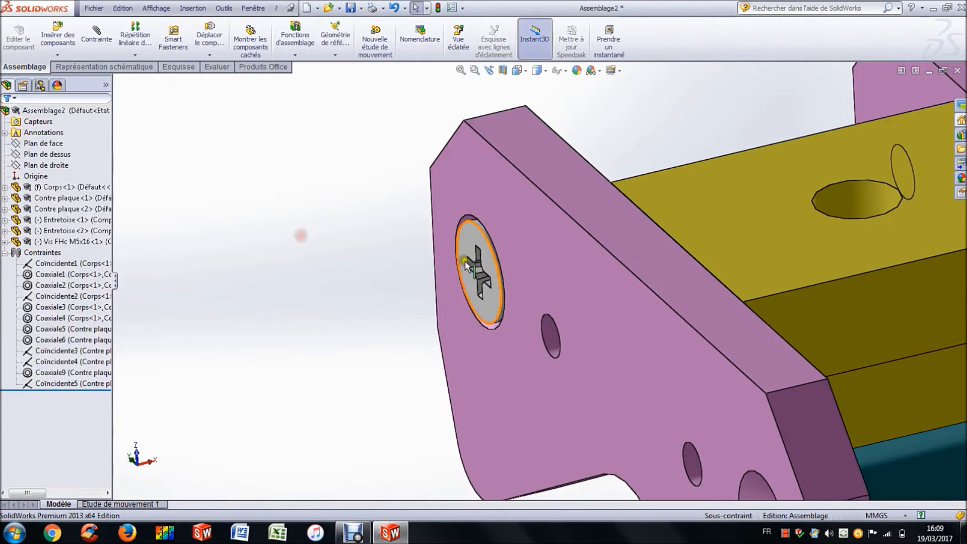
pyautogui.moveTo(470, 234); pyautogui.dragTo(446, 264)
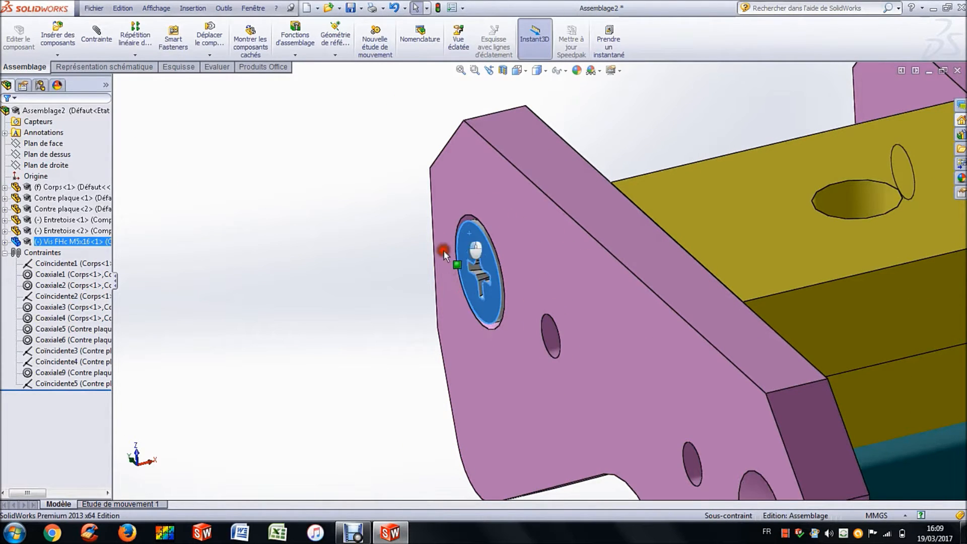
pyautogui.click(366, 236)
pyautogui.scroll(5, 368, 235)
pyautogui.moveTo(369, 237); pyautogui.dragTo(454, 228, button='middle')
pyautogui.scroll(1, 454, 228)
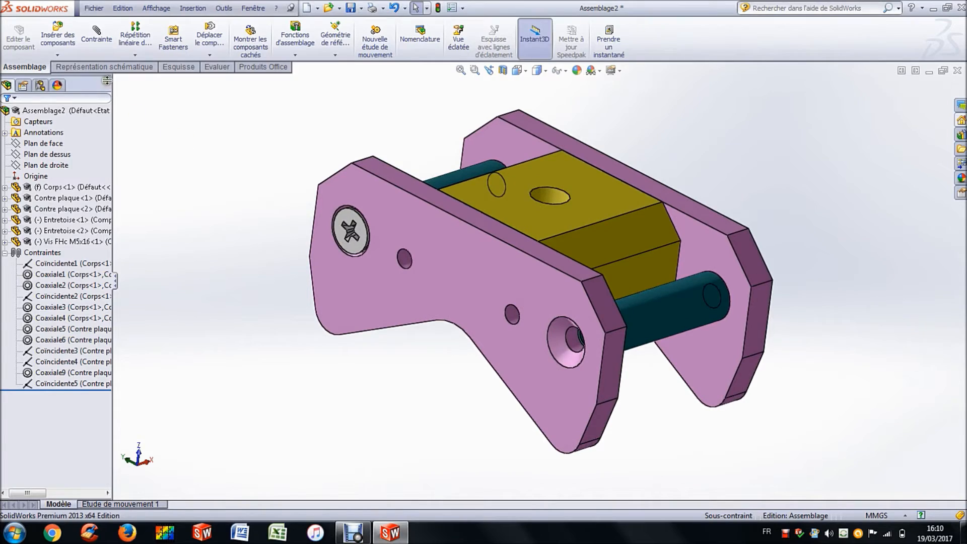
# Insert a second Vis FHc M5x16 screw from the TP 12 SW folder and place it beside the assembly
pyautogui.click(63, 38)
pyautogui.click(62, 335)
pyautogui.click(447, 272)
pyautogui.scroll(-2, 457, 251)
pyautogui.click(447, 291)
pyautogui.click(656, 395)
pyautogui.click(209, 174)
# Insert a third Vis FHc M5x16 screw and place it below the second loose screw
pyautogui.click(40, 35)
pyautogui.click(53, 335)
pyautogui.click(438, 282)
pyautogui.scroll(-2, 438, 287)
pyautogui.click(437, 292)
pyautogui.click(659, 395)
pyautogui.click(212, 262)
# Insert a fourth Vis FHc M5x16 screw and place it below the other two loose screws
pyautogui.click(54, 36)
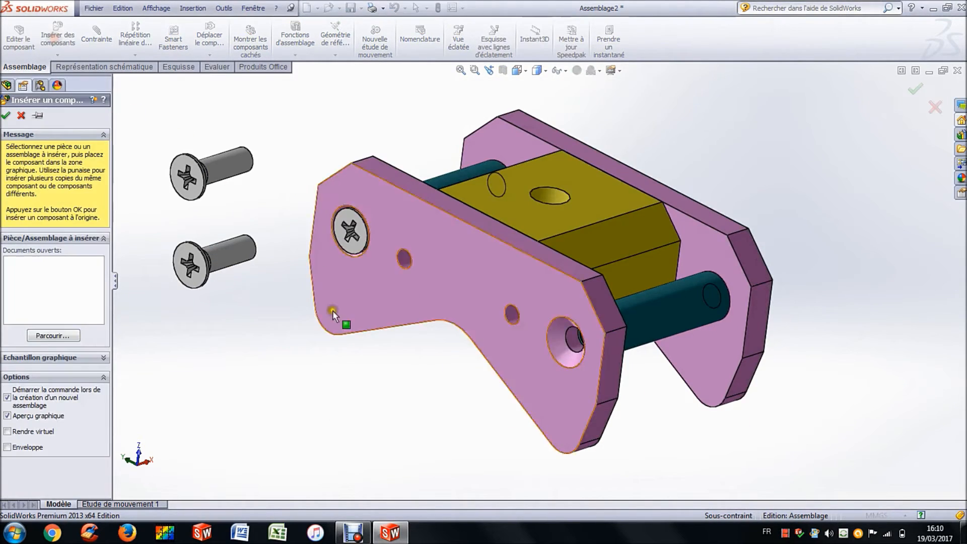
pyautogui.click(54, 336)
pyautogui.click(436, 285)
pyautogui.scroll(-2, 436, 287)
pyautogui.click(439, 292)
pyautogui.click(659, 395)
pyautogui.click(219, 360)
# Add a concentric mate between the uppermost loose screw's shank and the empty countersunk hole of the front Contre plaque
pyautogui.click(106, 42)
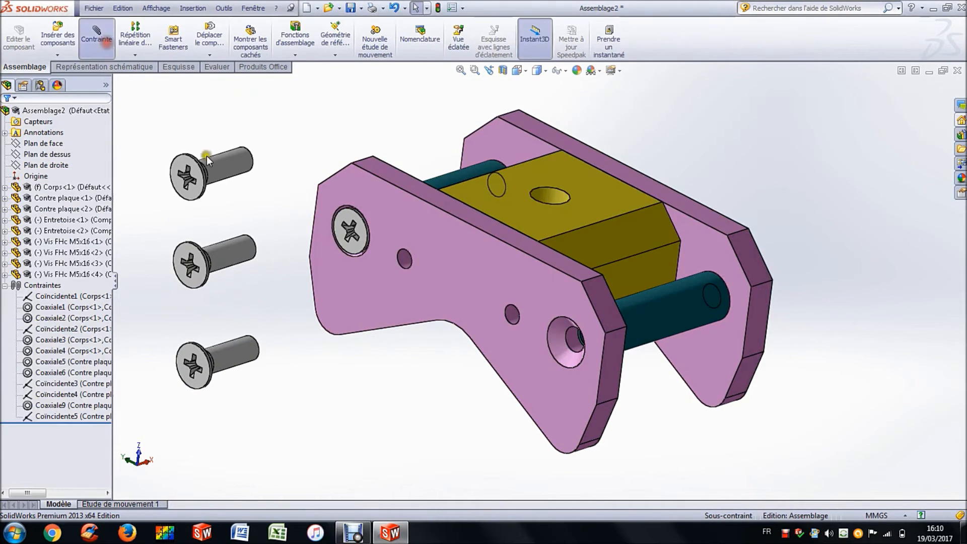
pyautogui.click(576, 357)
pyautogui.click(230, 167)
pyautogui.click(720, 371)
# Add a coincident mate between that hole's conical countersink face and the circular edge of the second screw's head
pyautogui.click(573, 357)
pyautogui.scroll(2, 580, 355)
pyautogui.moveTo(587, 356); pyautogui.dragTo(474, 345, button='middle')
pyautogui.scroll(-5, 457, 347)
pyautogui.click(452, 348)
pyautogui.click(656, 361)
# Add a concentric mate between a third screw and a countersunk end hole of the opposite Contre plaque
pyautogui.scroll(5, 650, 333)
pyautogui.scroll(-3, 645, 262)
pyautogui.click(667, 253)
pyautogui.moveTo(646, 259); pyautogui.dragTo(615, 264, button='middle')
pyautogui.scroll(4, 605, 268)
pyautogui.click(364, 211)
pyautogui.click(311, 152)
pyautogui.click(345, 152)
# Add a coincident mate seating the third screw's head in the opposite Contre plaque's conical countersink
pyautogui.click(614, 250)
pyautogui.moveTo(554, 267); pyautogui.dragTo(594, 274, button='middle')
pyautogui.scroll(-7, 411, 283)
pyautogui.click(411, 285)
# Add a concentric mate between the last loose screw and the remaining countersunk hole of the opposite Contre plaque
pyautogui.scroll(5, 666, 213)
pyautogui.moveTo(666, 212); pyautogui.dragTo(629, 151, button='middle')
pyautogui.scroll(-5, 618, 113)
pyautogui.scroll(-2, 618, 112)
pyautogui.click(618, 113)
pyautogui.moveTo(504, 151); pyautogui.dragTo(489, 149, button='middle')
pyautogui.scroll(-5, 506, 241)
pyautogui.click(506, 240)
pyautogui.scroll(7, 546, 234)
pyautogui.click(654, 230)
pyautogui.click(686, 228)
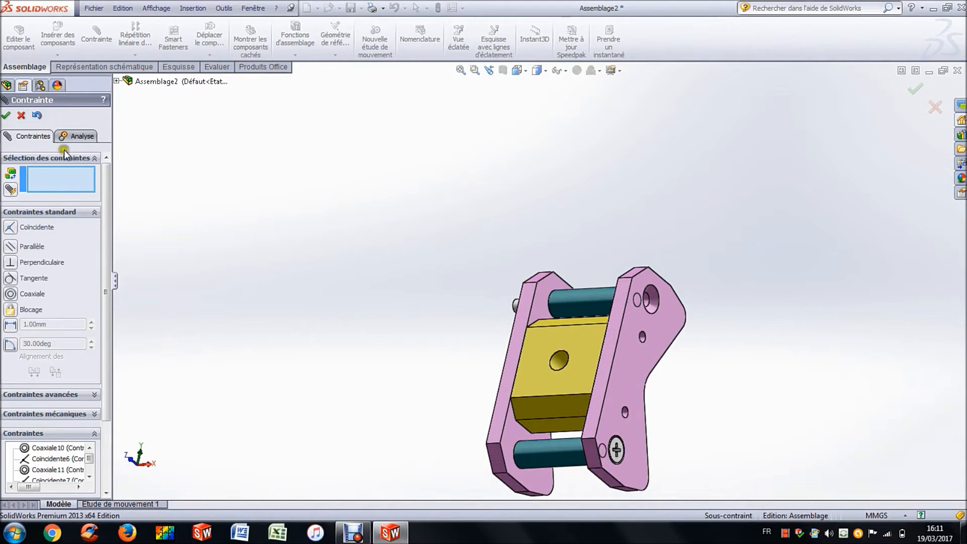
# Close the mate command and slide the last screw along its axis to the outer side of its countersunk hole
pyautogui.click(20, 115)
pyautogui.moveTo(514, 306); pyautogui.dragTo(687, 207)
pyautogui.scroll(-5, 652, 252)
# Add a coincident mate between the remaining hole's conical countersink face and the last screw's head edge, and finish mating
pyautogui.click(97, 35)
pyautogui.scroll(2, 534, 262)
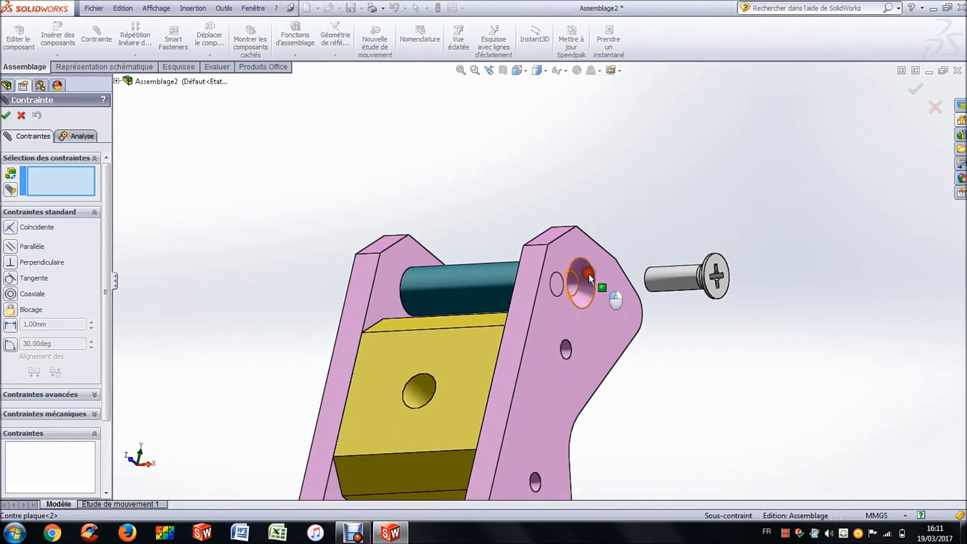
pyautogui.click(588, 273)
pyautogui.scroll(3, 588, 273)
pyautogui.moveTo(588, 273); pyautogui.dragTo(655, 267, button='middle')
pyautogui.scroll(-7, 652, 261)
pyautogui.click(613, 266)
pyautogui.click(706, 254)
pyautogui.click(21, 115)
pyautogui.click(421, 139)
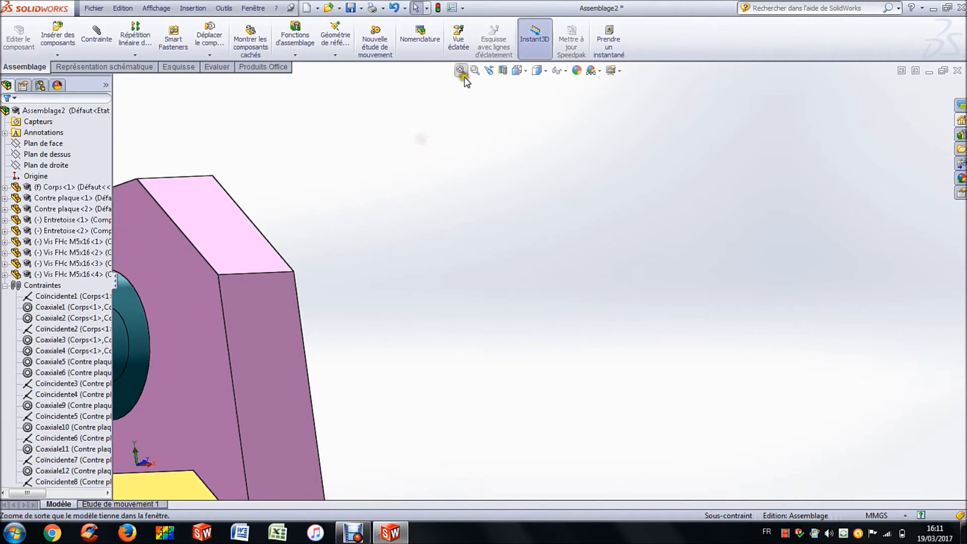
# Insert the Goupille élastique Ø4x47 part from the TP 12 SW folder and place it beside the assembly
pyautogui.click(461, 71)
pyautogui.moveTo(360, 312); pyautogui.dragTo(461, 248, button='middle')
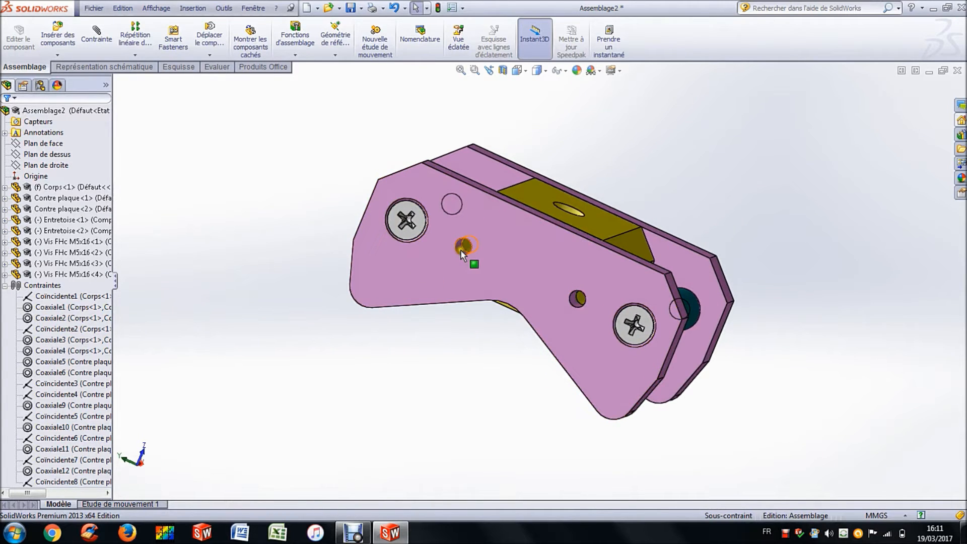
pyautogui.click(59, 49)
pyautogui.click(64, 338)
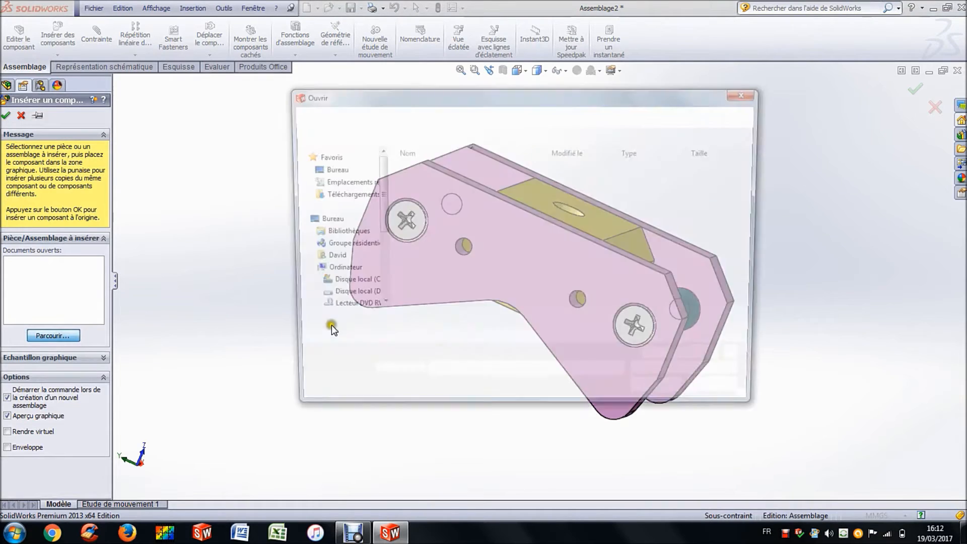
pyautogui.click(456, 285)
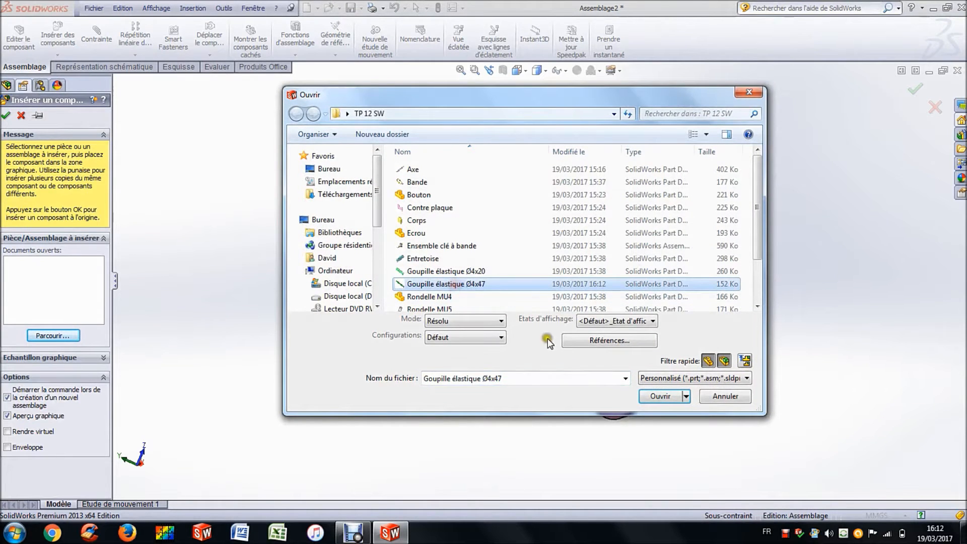
pyautogui.click(651, 395)
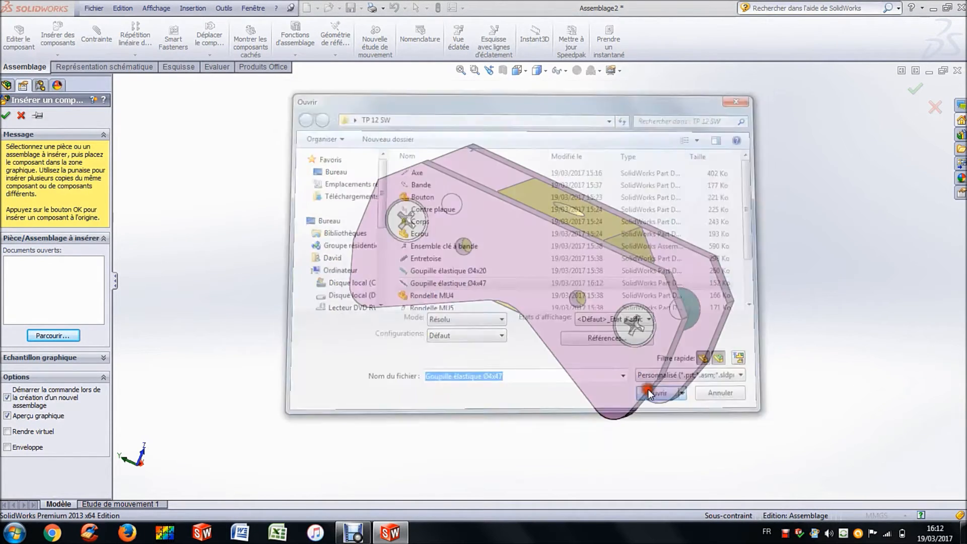
pyautogui.click(300, 221)
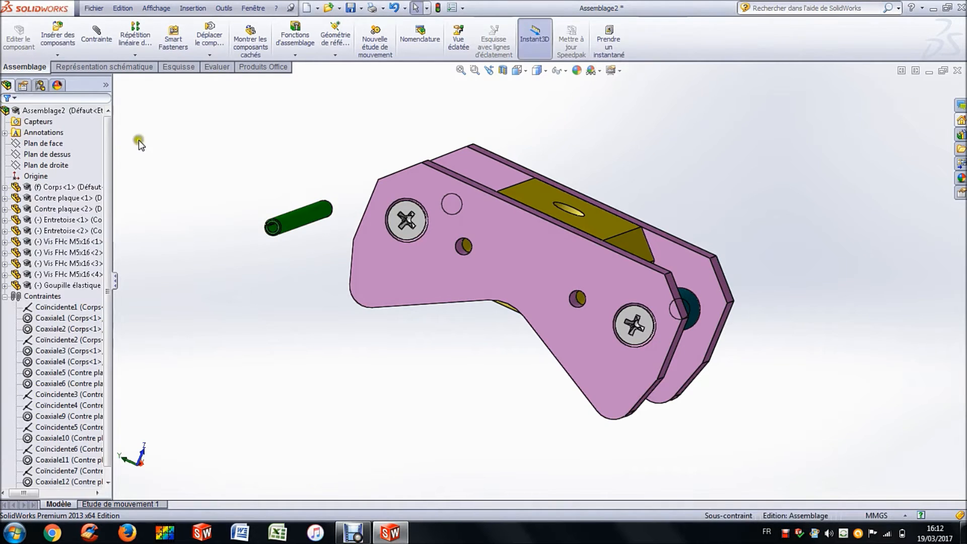
# Insert a second Goupille élastique Ø4x47 and place it below the first pin
pyautogui.click(50, 36)
pyautogui.click(76, 335)
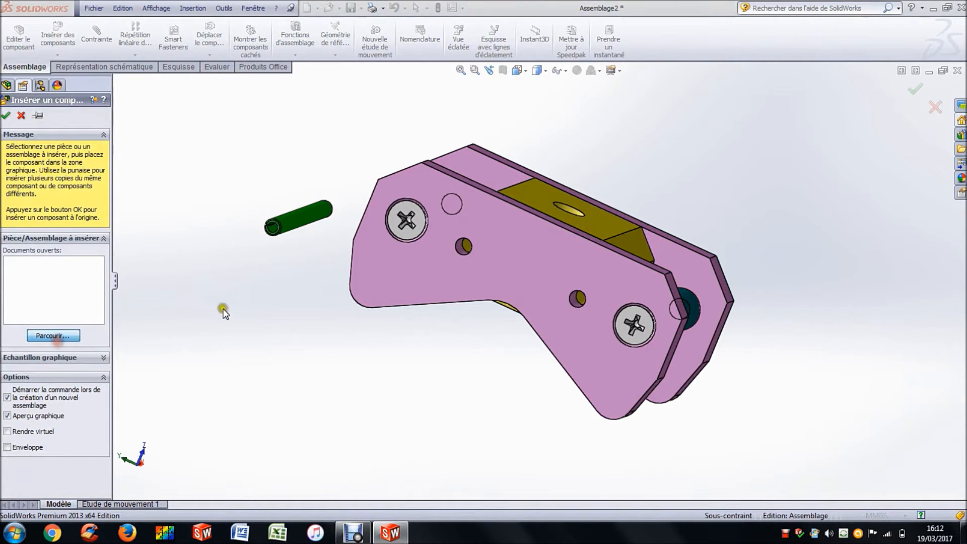
pyautogui.click(454, 284)
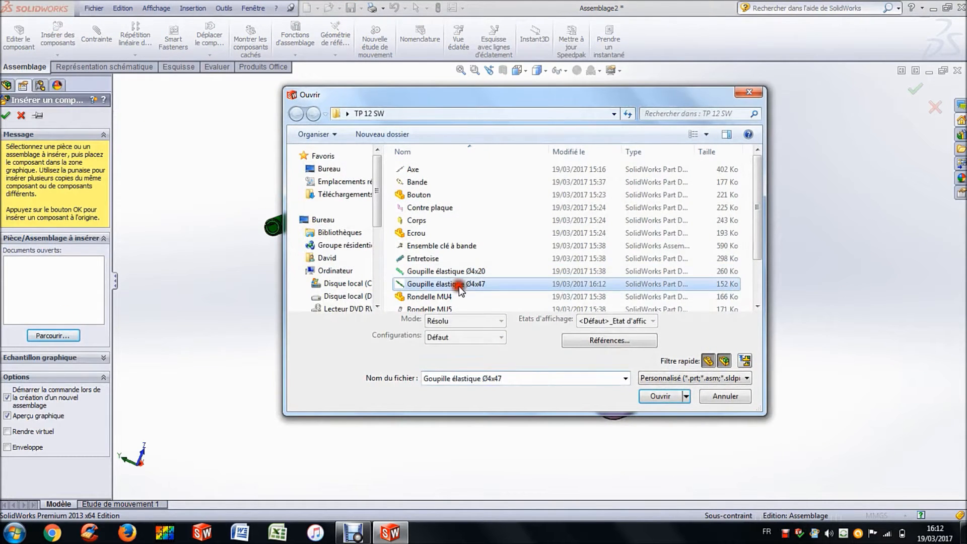
pyautogui.click(659, 396)
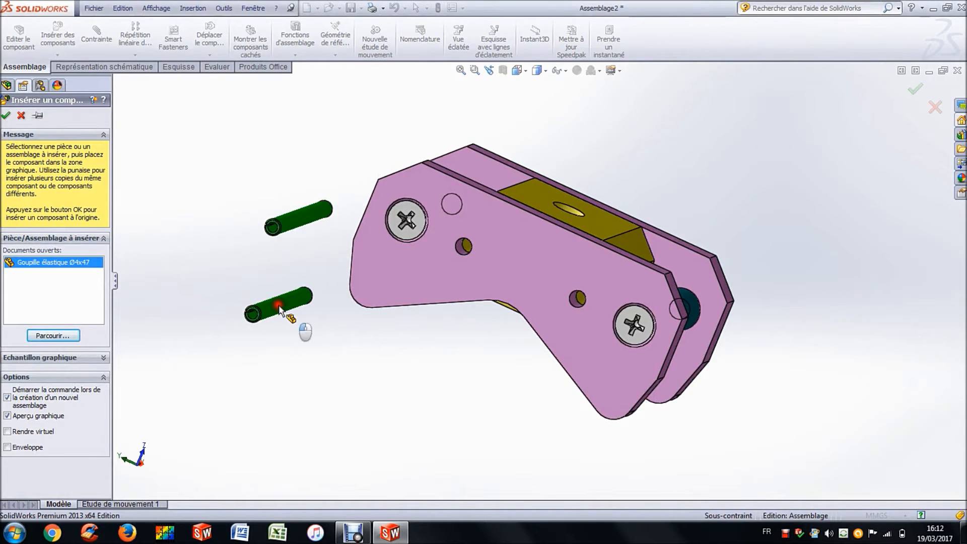
pyautogui.click(280, 308)
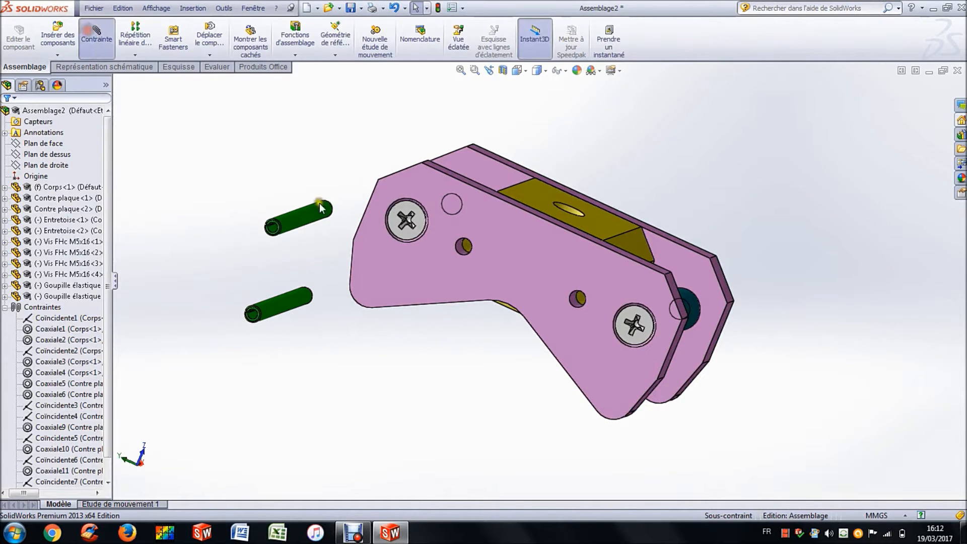
# Add a concentric mate between the first pin's cylindrical face and the nearest small hole of the front Contre plaque
pyautogui.click(302, 217)
pyautogui.scroll(-10, 466, 254)
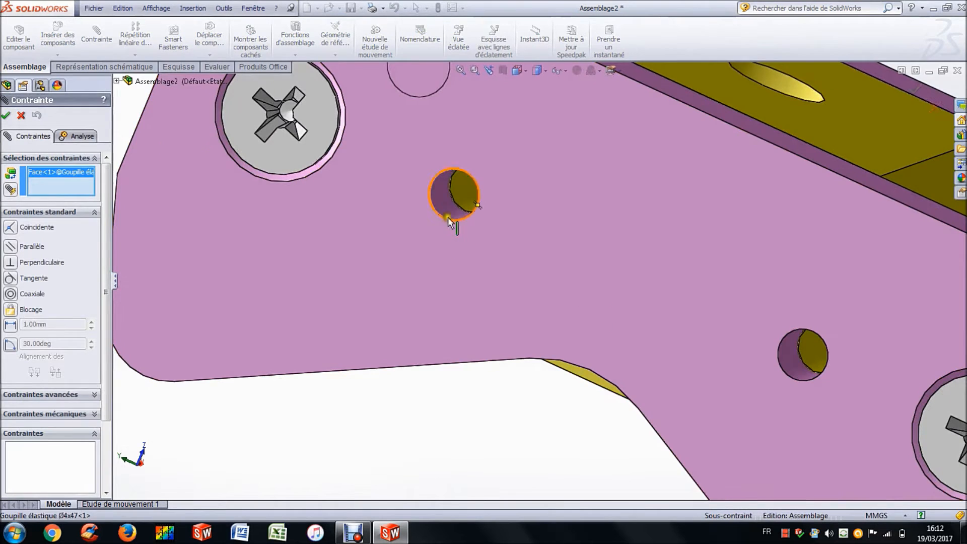
pyautogui.click(446, 212)
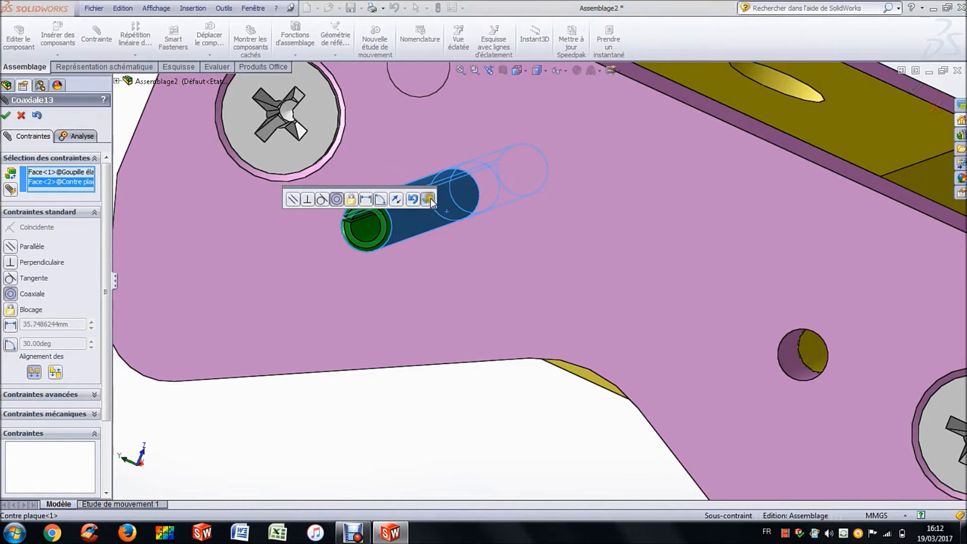
pyautogui.click(431, 198)
# Add a coincident mate between the Contre plaque's outer face and the first pin's end face
pyautogui.click(399, 183)
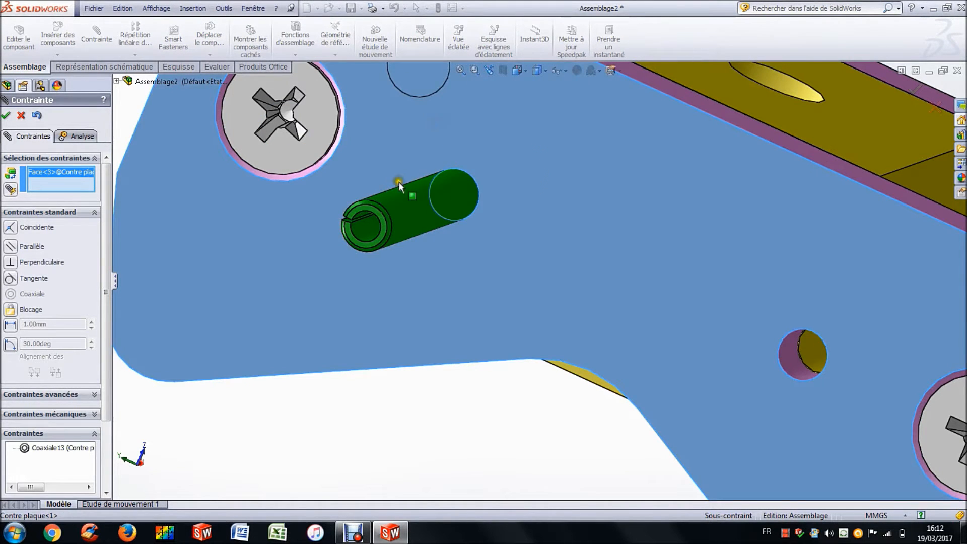
pyautogui.click(380, 220)
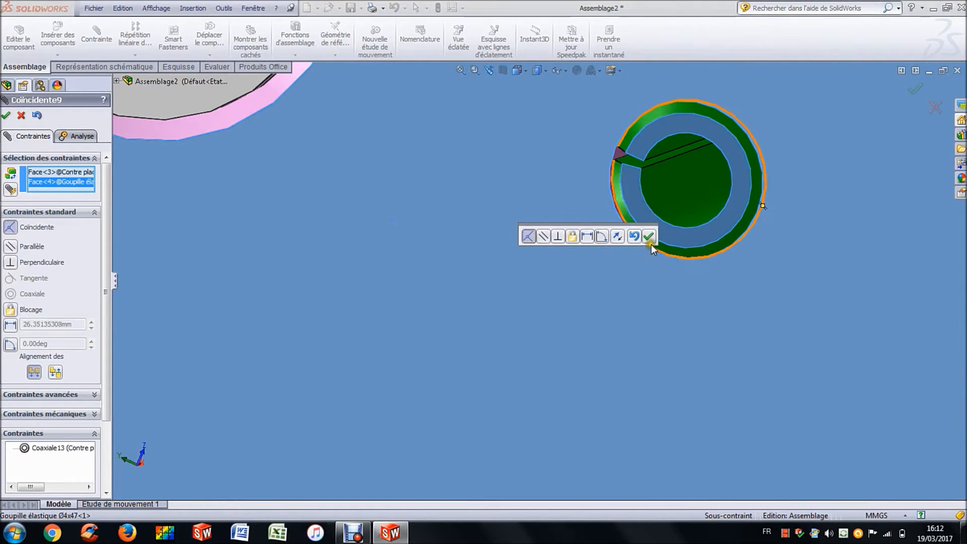
pyautogui.click(647, 239)
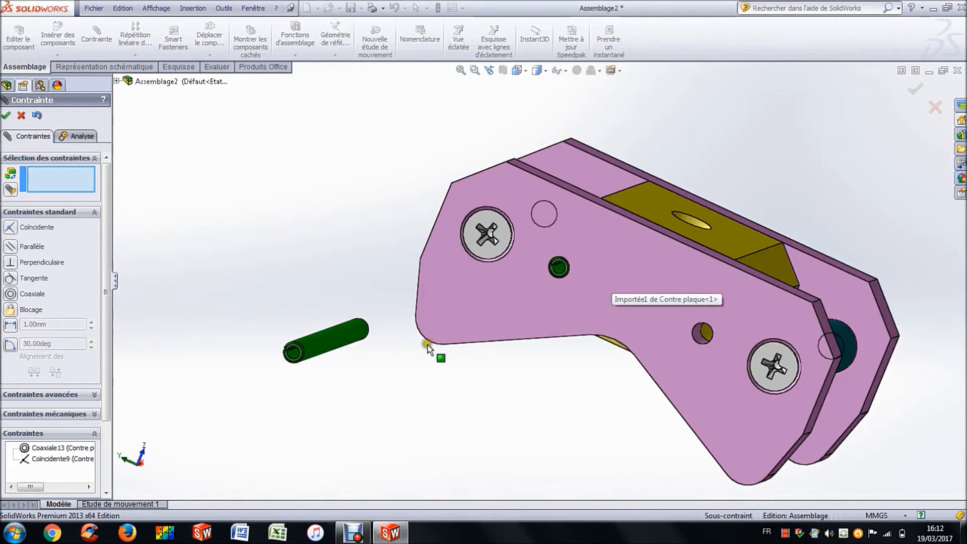
# Add a concentric mate between the second pin's cylindrical face and the remaining small hole of the front Contre plaque
pyautogui.click(338, 347)
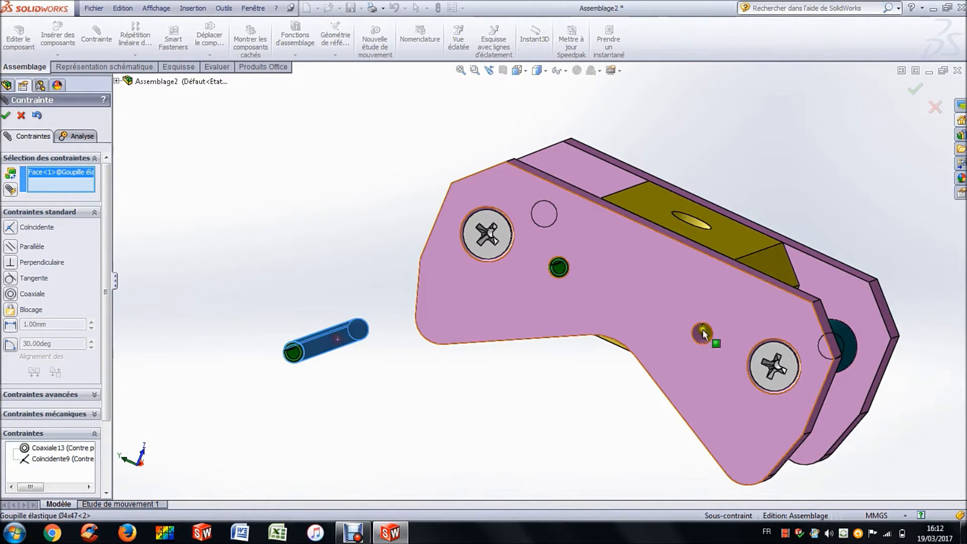
pyautogui.scroll(-5, 698, 334)
pyautogui.click(487, 301)
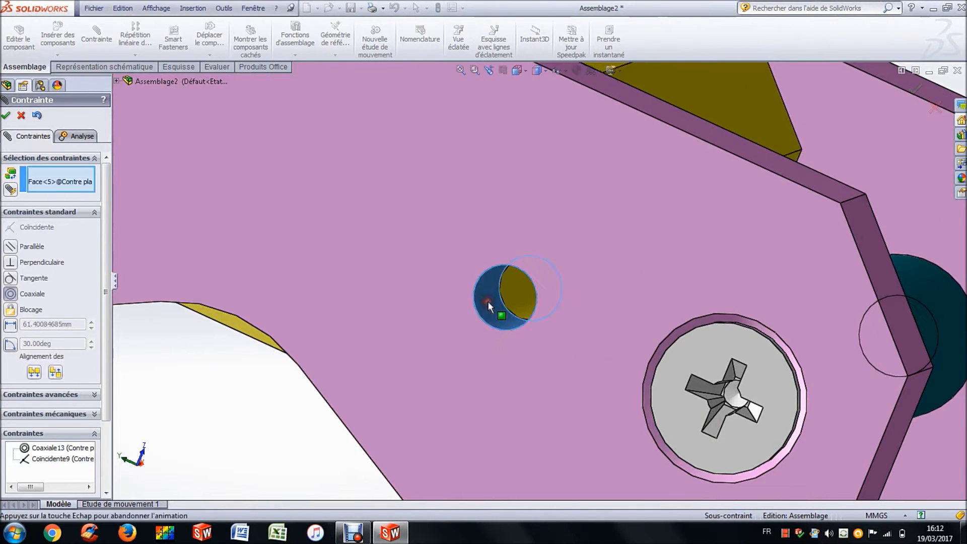
pyautogui.click(638, 322)
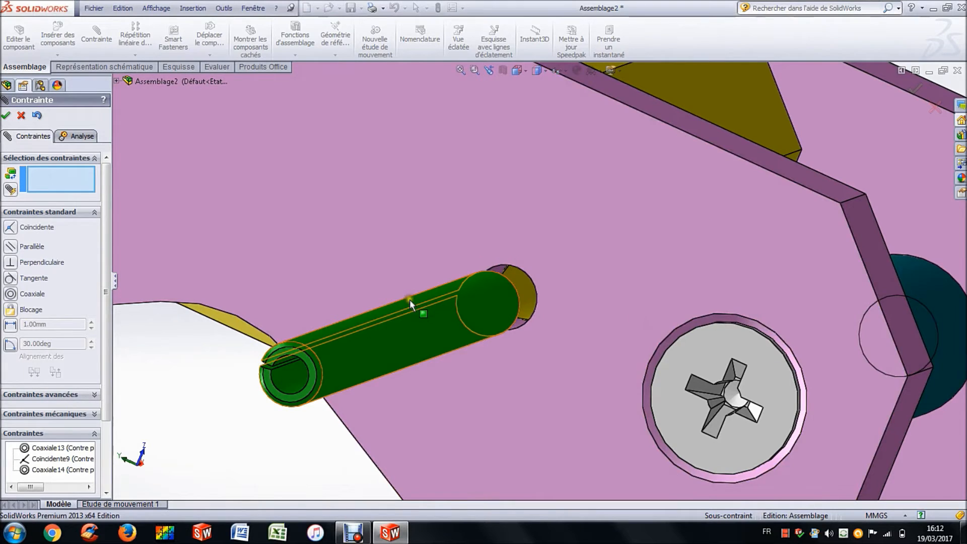
# Add a coincident mate between the second pin's end face and the Contre plaque's outer face, and finish mating
pyautogui.scroll(-5, 388, 320)
pyautogui.click(180, 431)
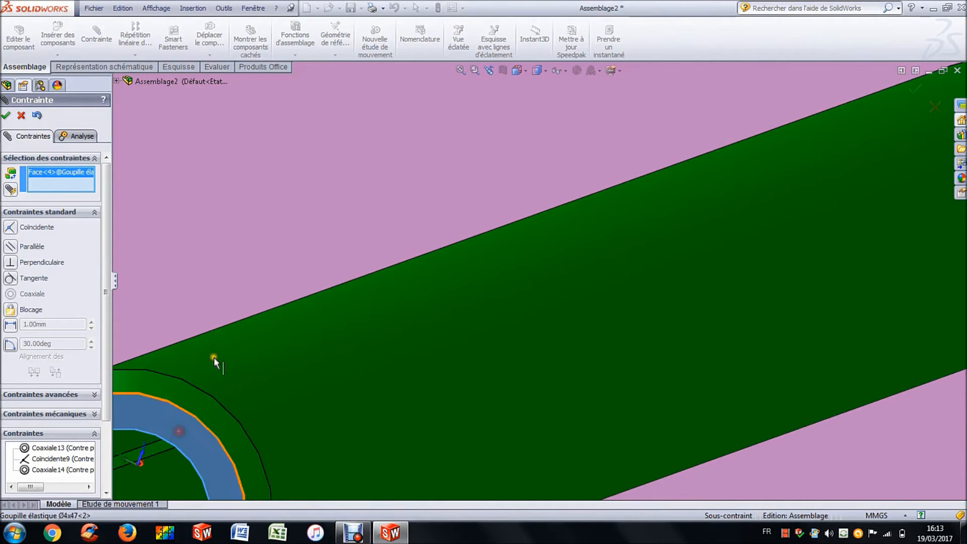
pyautogui.click(264, 267)
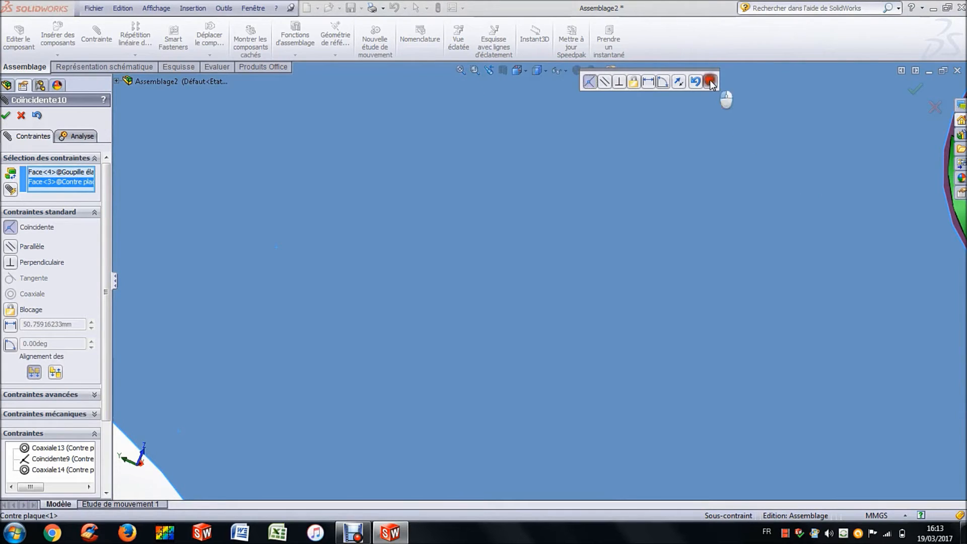
pyautogui.click(710, 81)
pyautogui.click(916, 89)
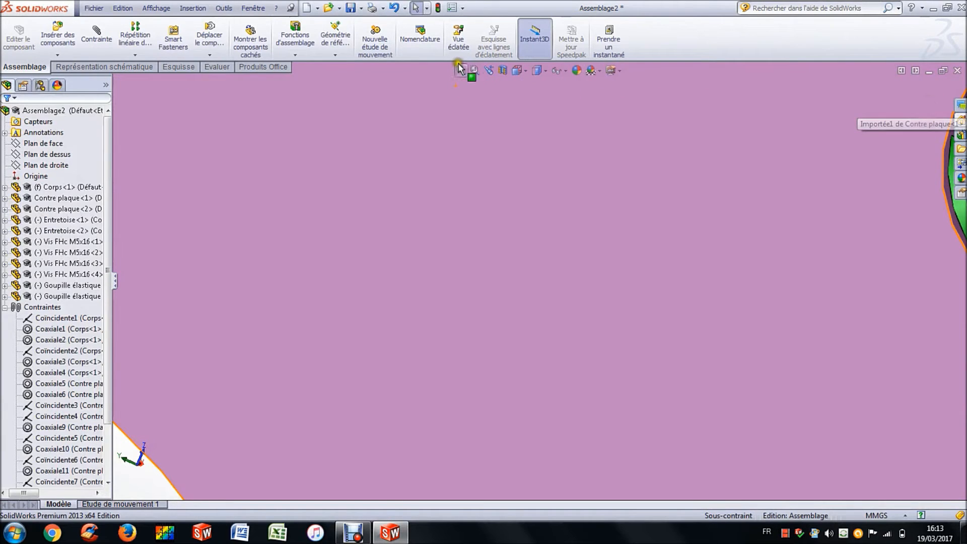
# Examine how the two pins sit in the small holes on both sides of the assembly
pyautogui.click(461, 70)
pyautogui.click(425, 347)
pyautogui.moveTo(573, 274)
pyautogui.mouseDown(button='middle')
pyautogui.moveTo(549, 285)
pyautogui.moveTo(487, 264)
pyautogui.moveTo(550, 300)
pyautogui.mouseUp(button='middle')
pyautogui.scroll(-6, 550, 301)
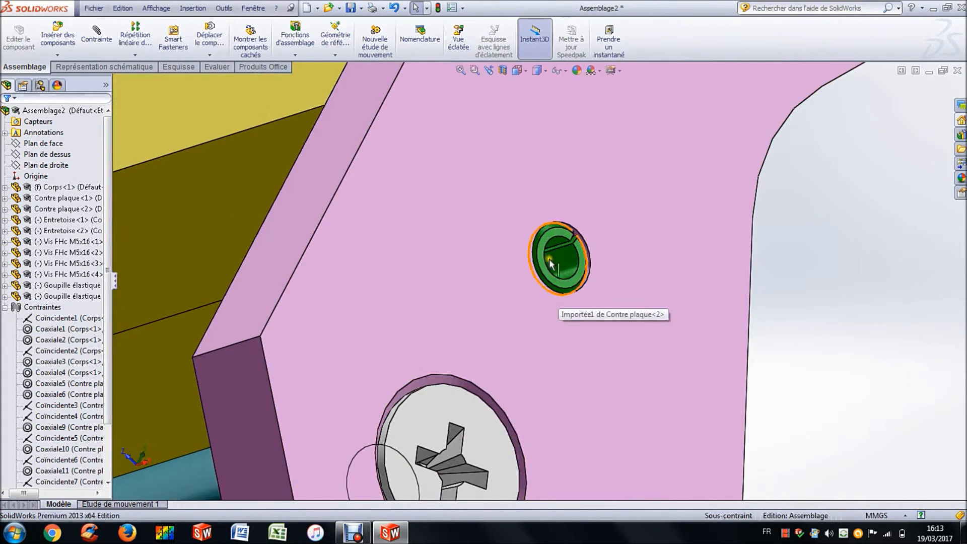
pyautogui.scroll(8, 668, 130)
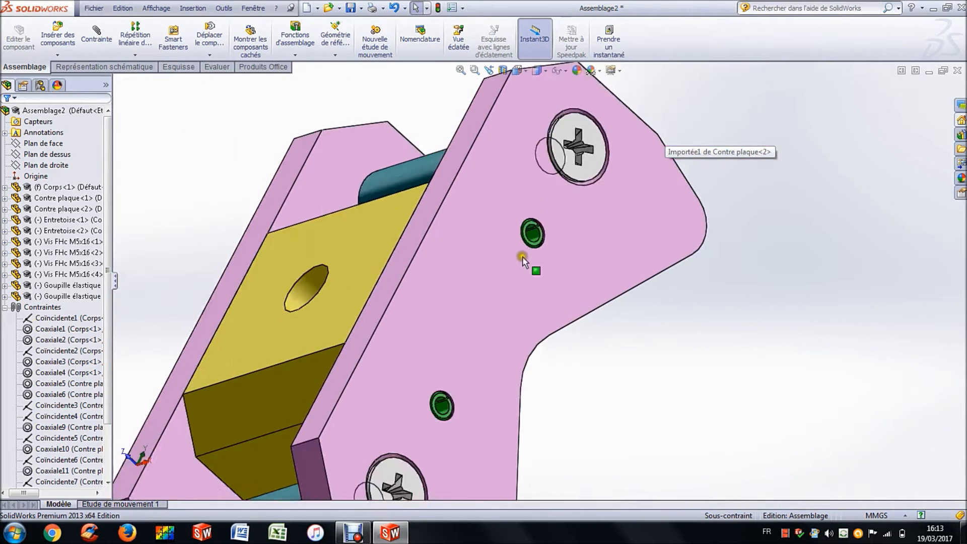
pyautogui.moveTo(474, 291); pyautogui.dragTo(491, 276, button='middle')
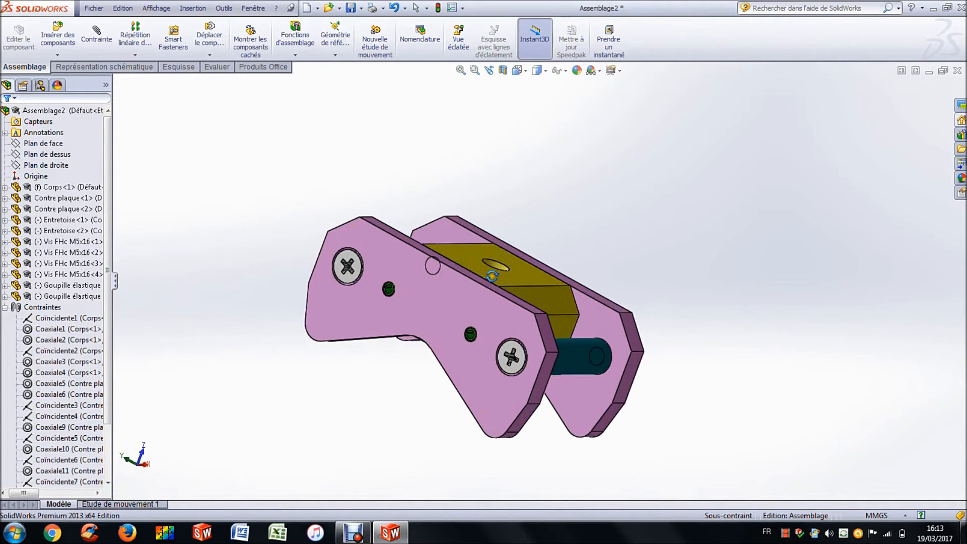
# Collapse the list of mates and insert the Axe part from the TP 12 SW folder beside the assembly
pyautogui.click(4, 308)
pyautogui.click(272, 216)
pyautogui.scroll(3, 296, 189)
pyautogui.click(62, 45)
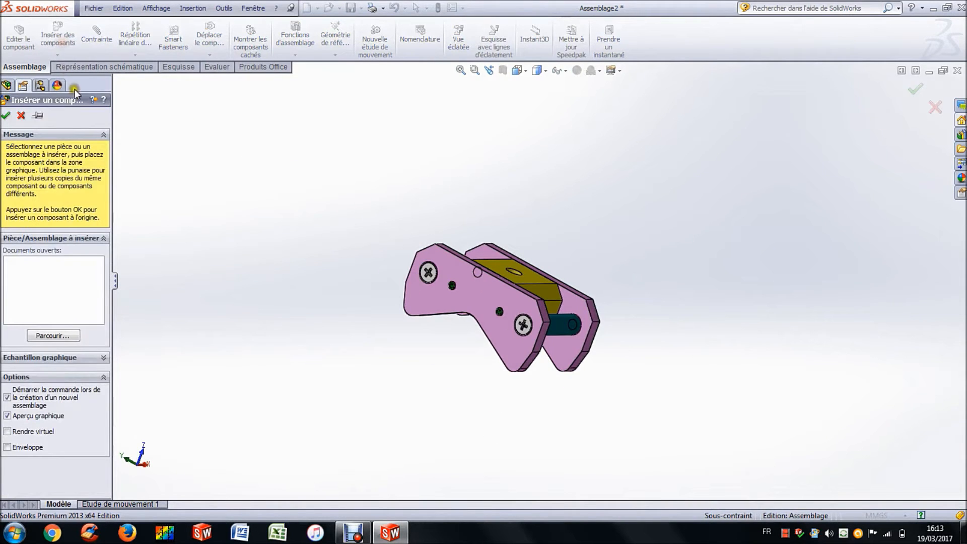
pyautogui.click(66, 336)
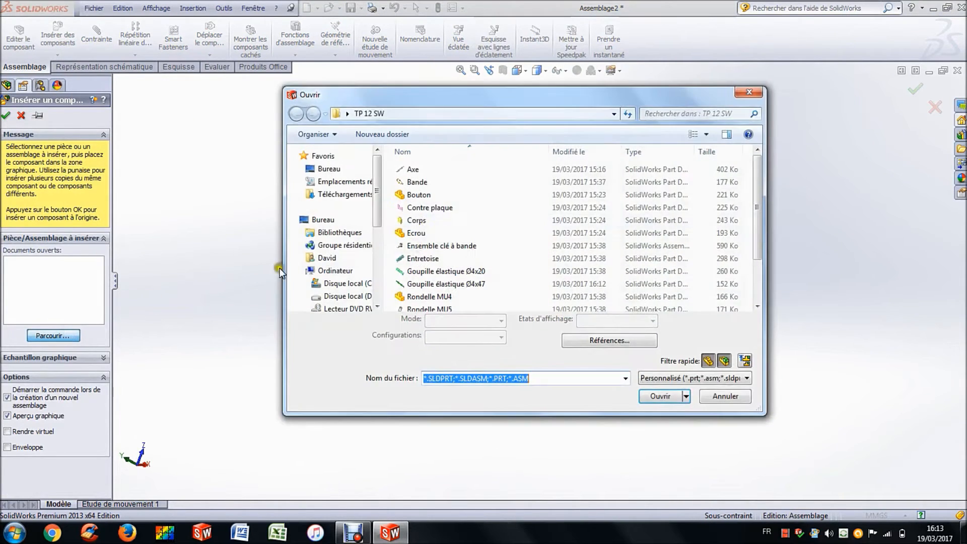
pyautogui.click(414, 170)
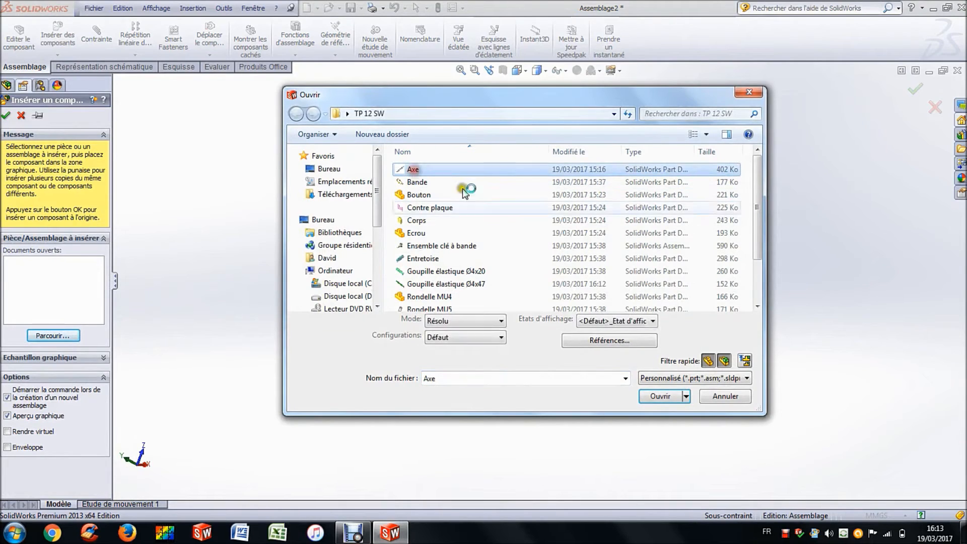
pyautogui.click(669, 387)
pyautogui.click(292, 204)
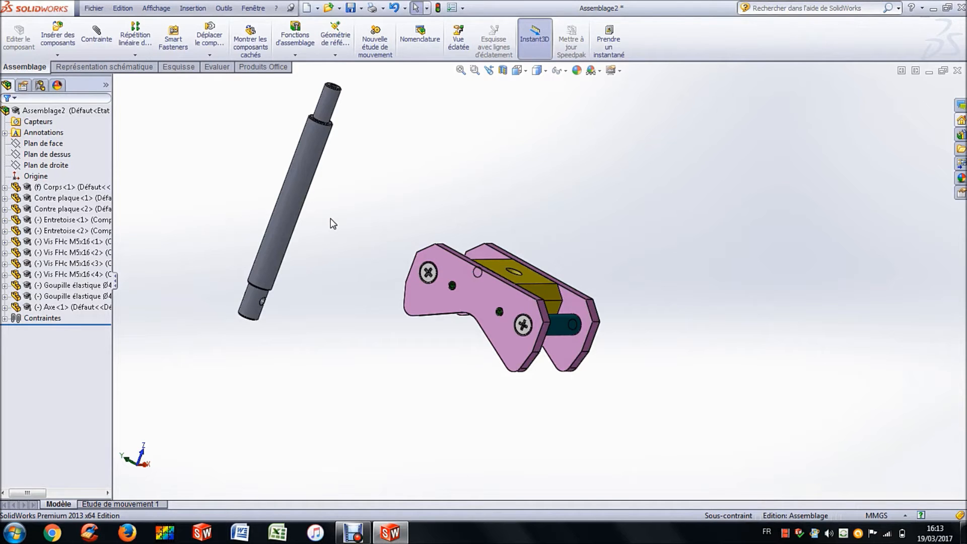
# Insert the Rondelle MU8 part from the TP 12 SW folder beside the Axe
pyautogui.click(58, 40)
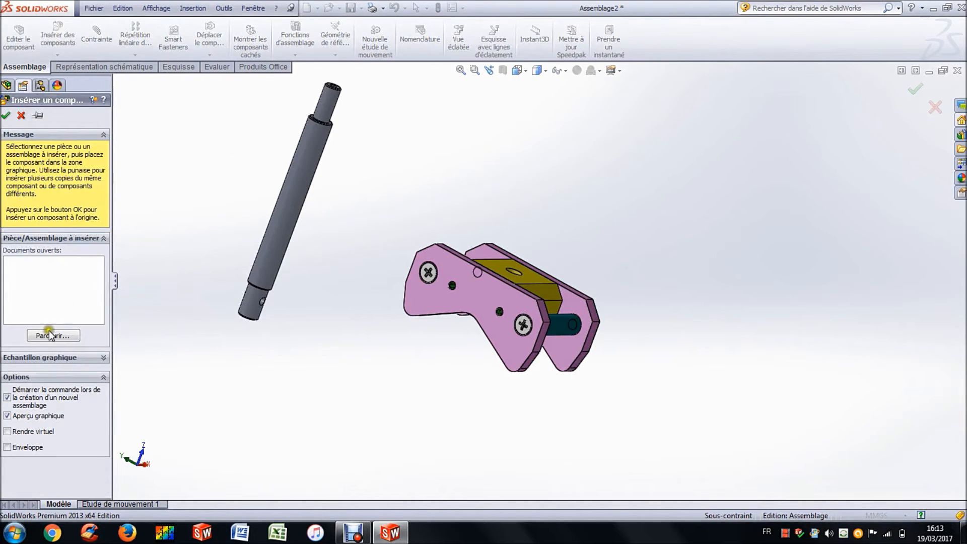
pyautogui.click(50, 336)
pyautogui.click(453, 284)
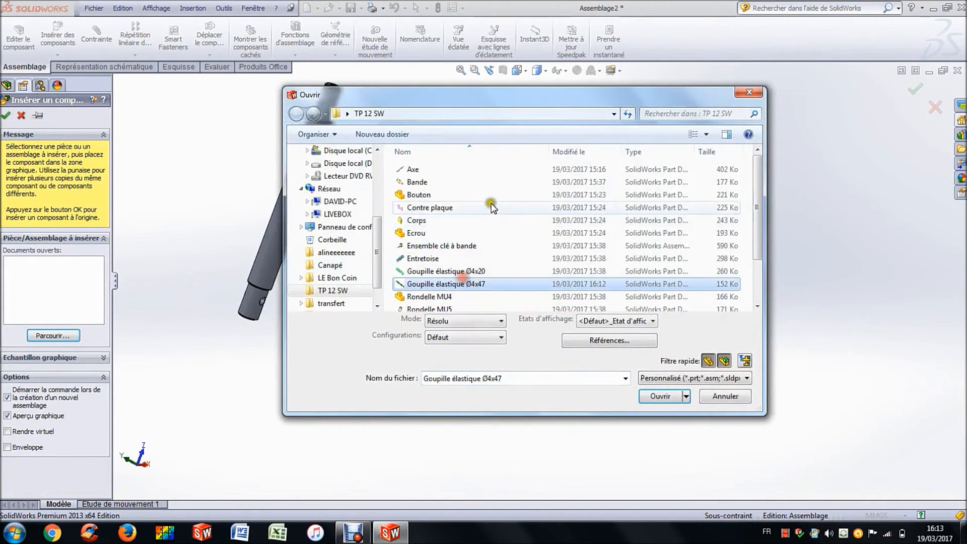
pyautogui.scroll(-2, 486, 212)
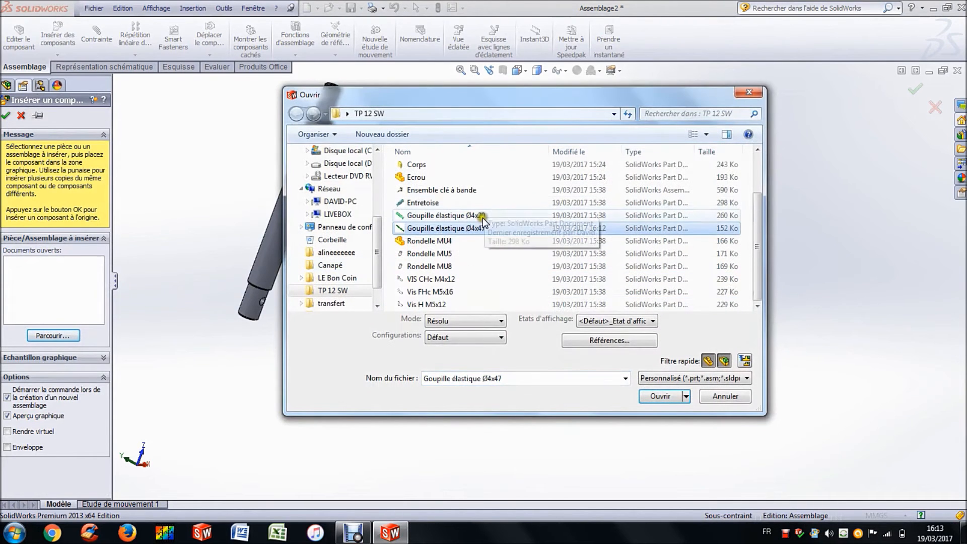
pyautogui.click(436, 266)
pyautogui.click(659, 396)
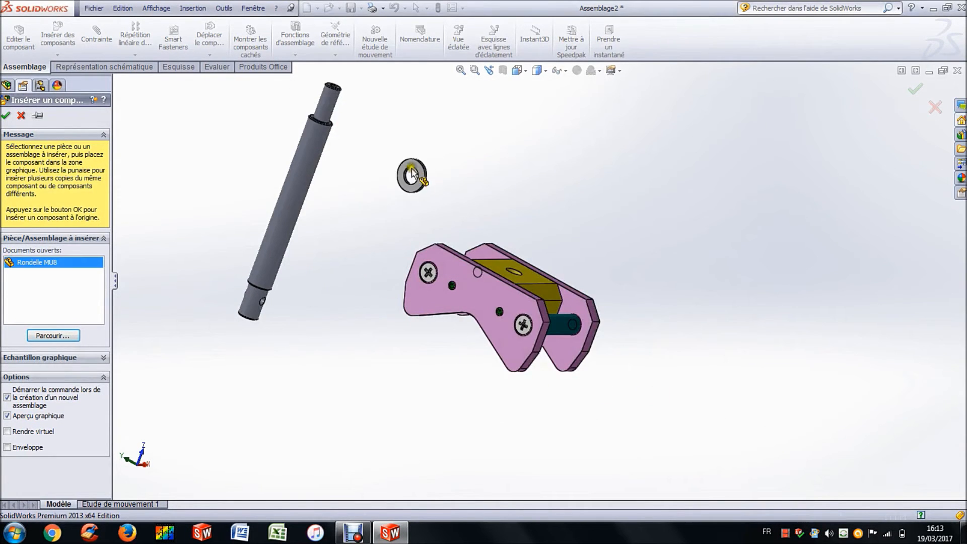
pyautogui.click(386, 166)
# Add a concentric mate between the Rondelle MU8's inner hole face and the Axe's narrow cylindrical end
pyautogui.moveTo(374, 161); pyautogui.dragTo(341, 204, button='middle')
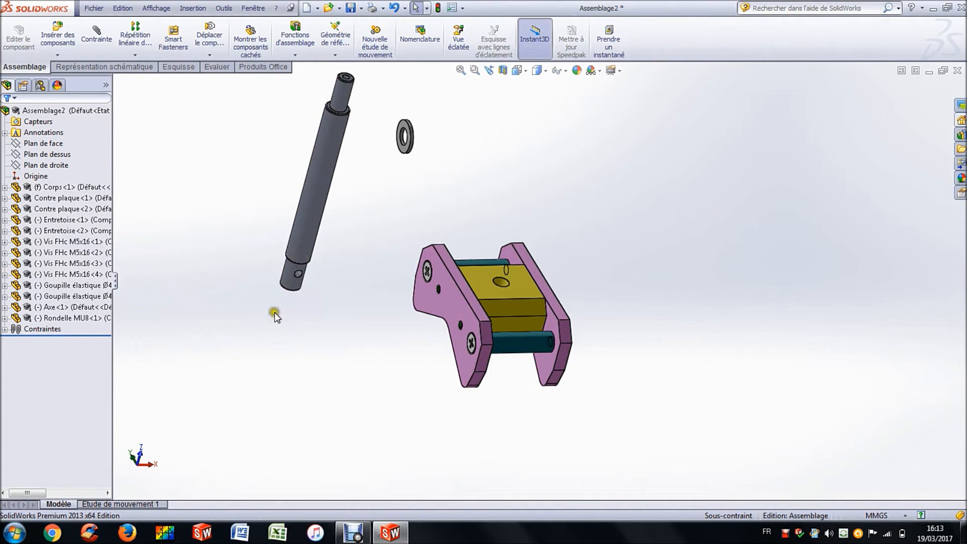
pyautogui.scroll(2, 397, 143)
pyautogui.scroll(-3, 397, 143)
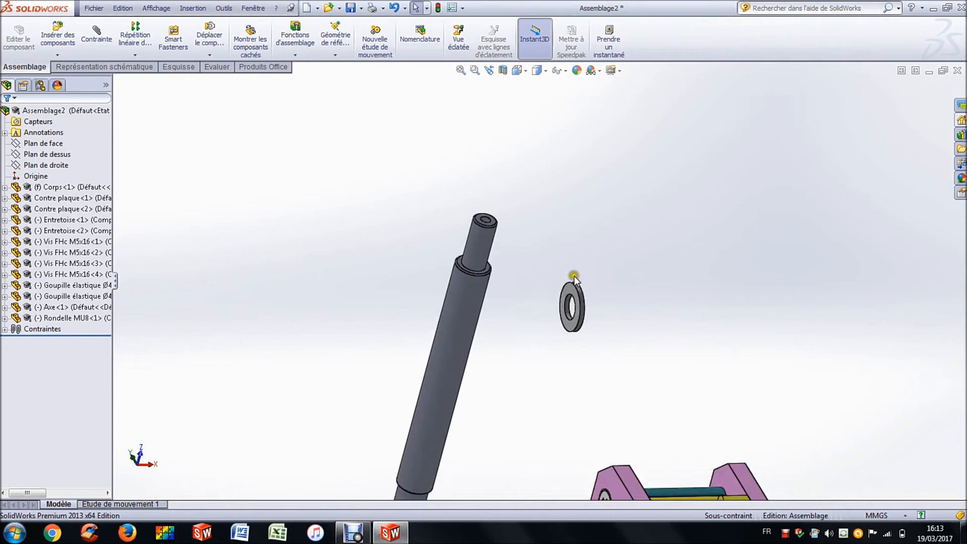
pyautogui.scroll(-3, 574, 279)
pyautogui.click(97, 35)
pyautogui.scroll(-4, 557, 314)
pyautogui.click(555, 311)
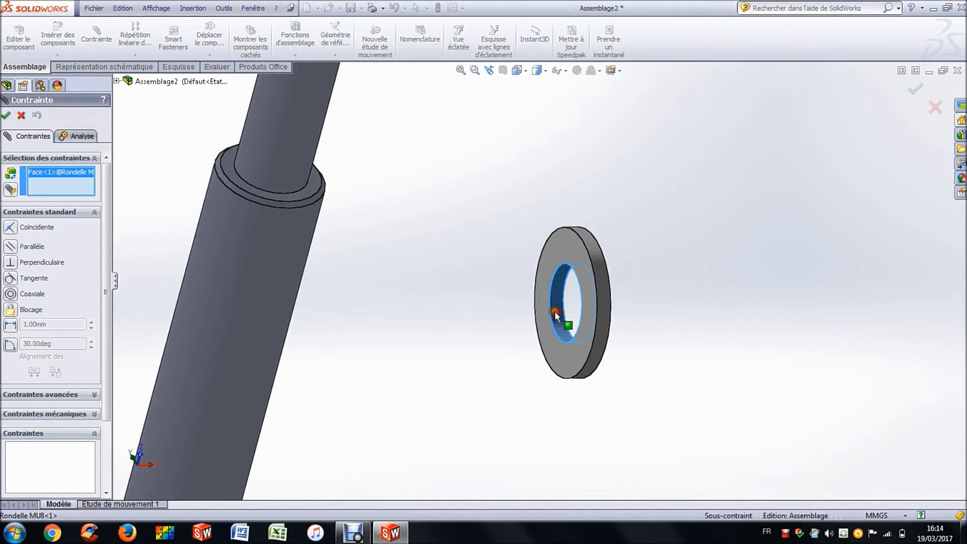
pyautogui.click(288, 132)
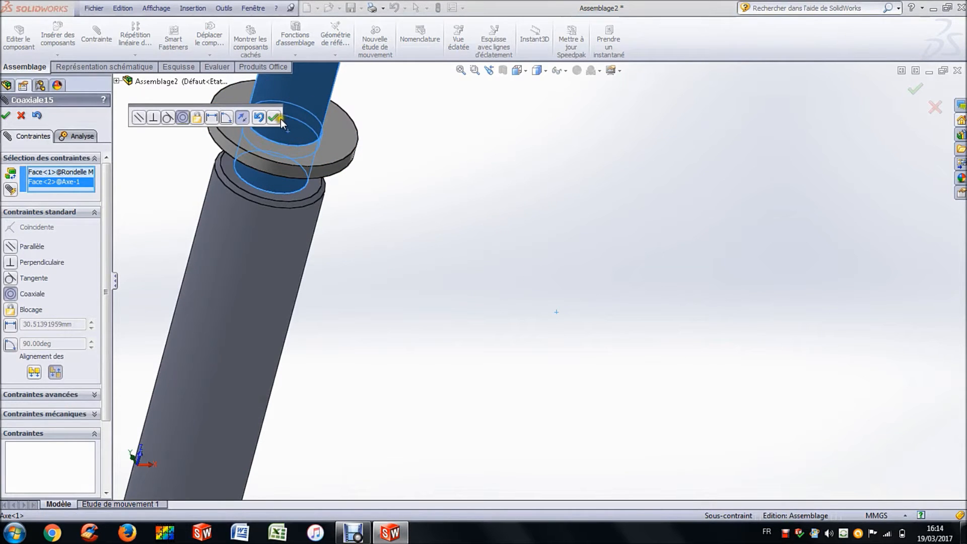
pyautogui.click(273, 117)
# Add a coincident mate between the Axe's shoulder face and the Rondelle MU8's facing flat side, and finish mating
pyautogui.click(228, 165)
pyautogui.moveTo(228, 164); pyautogui.dragTo(393, 183, button='middle')
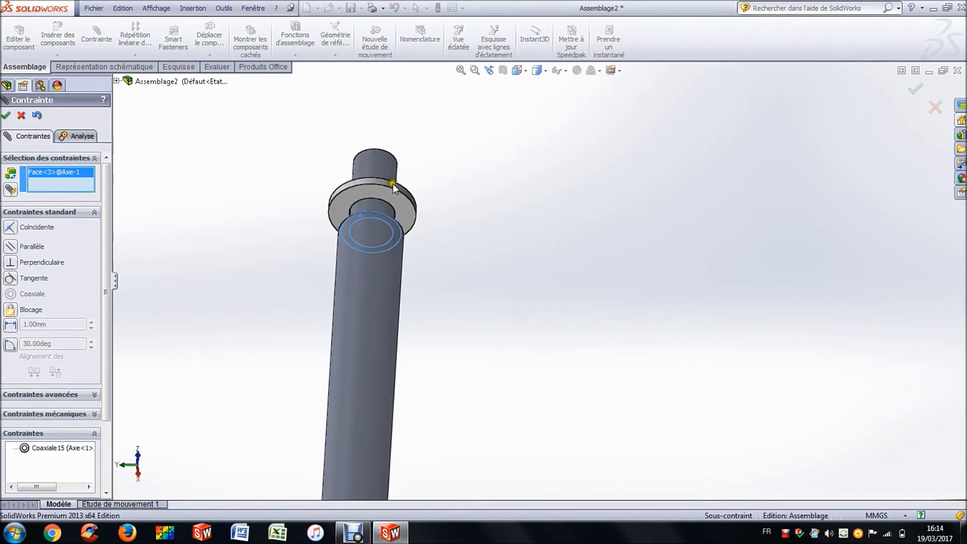
pyautogui.scroll(-2, 331, 230)
pyautogui.click(332, 231)
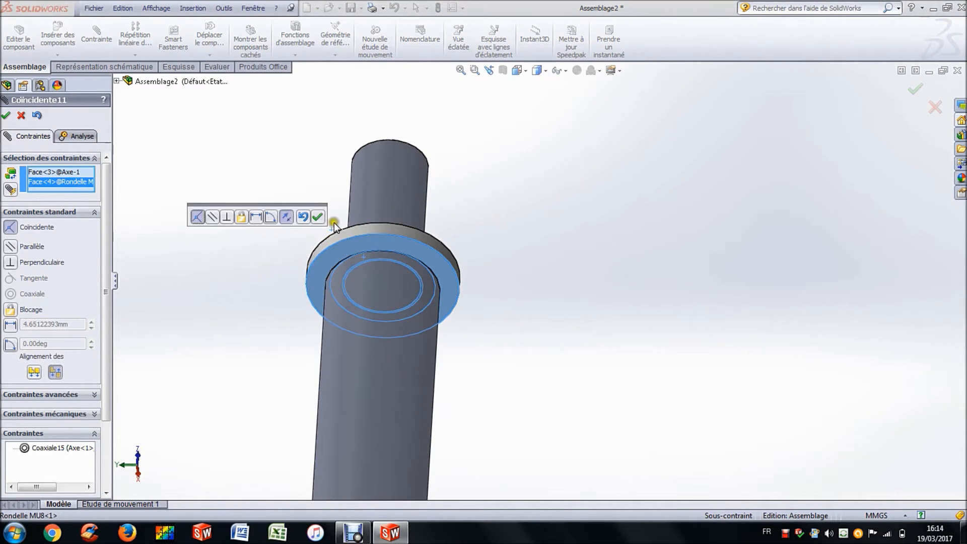
pyautogui.click(318, 217)
pyautogui.click(20, 118)
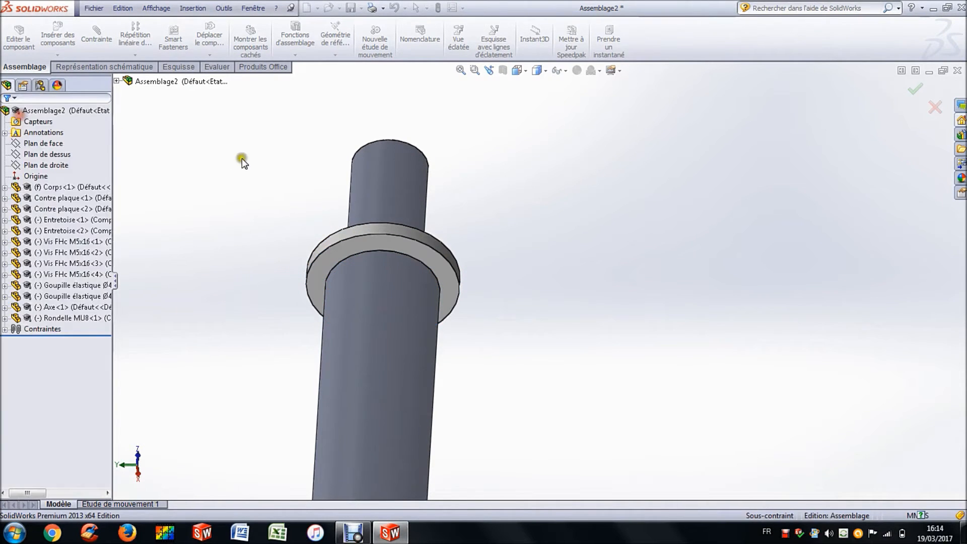
# Move the Axe with its washer in front of the Corps's counterbored hole and deselect it
pyautogui.scroll(5, 514, 255)
pyautogui.moveTo(514, 337); pyautogui.dragTo(675, 423)
pyautogui.scroll(-5, 675, 424)
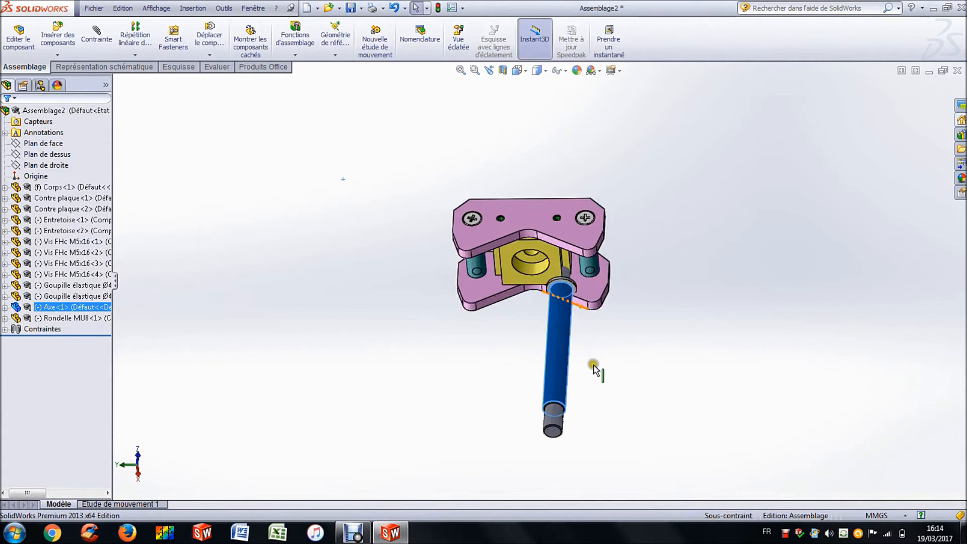
pyautogui.moveTo(510, 317); pyautogui.dragTo(461, 374)
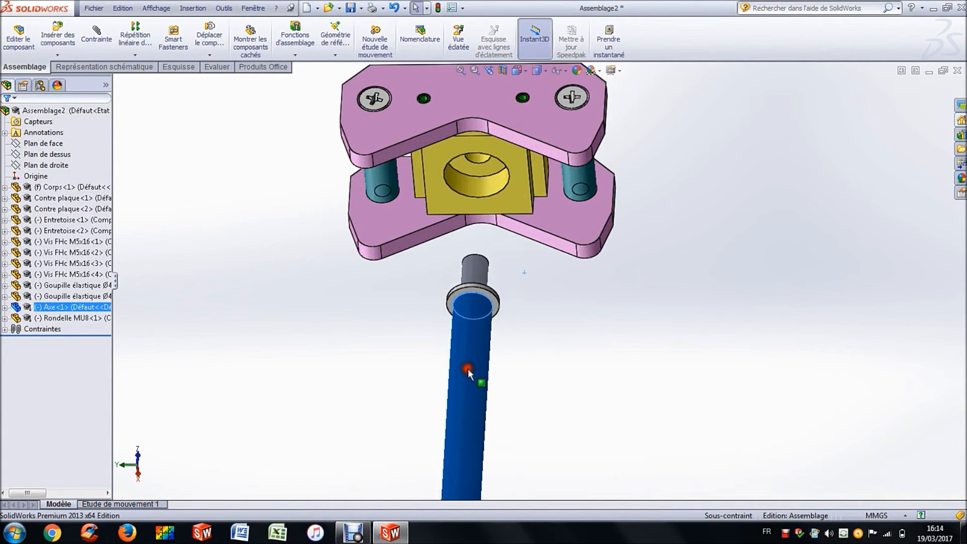
pyautogui.click(624, 309)
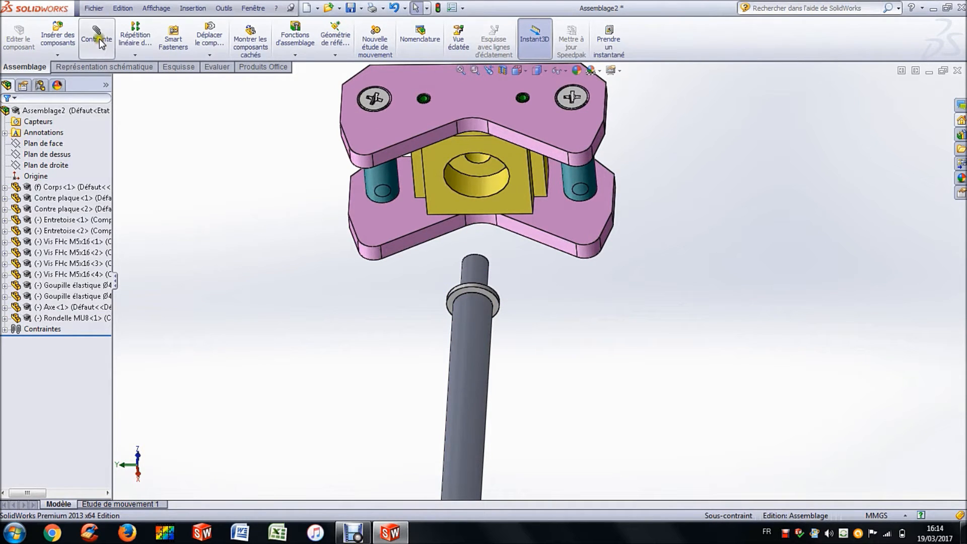
# Add a concentric mate between the Corps's small through hole and the Axe's narrow end, and finish mating
pyautogui.click(475, 159)
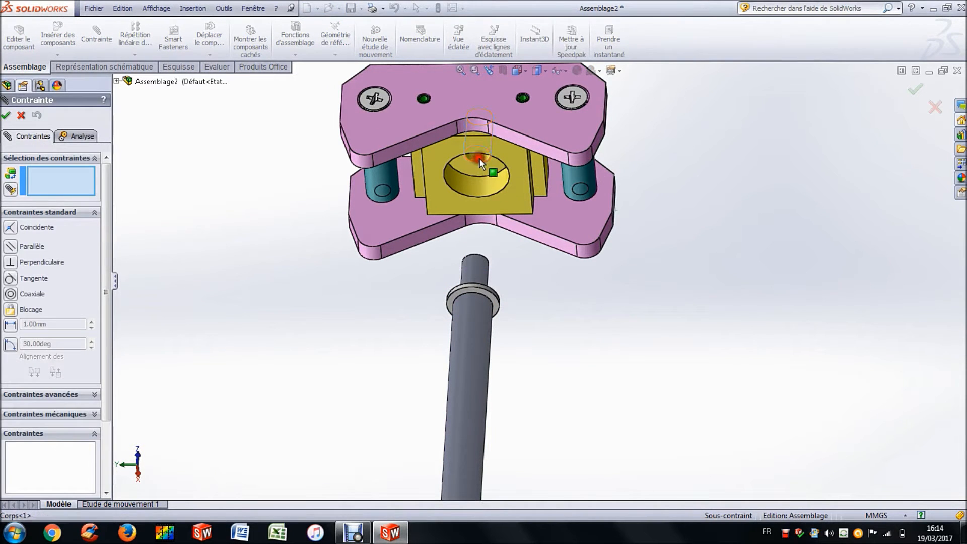
pyautogui.click(477, 271)
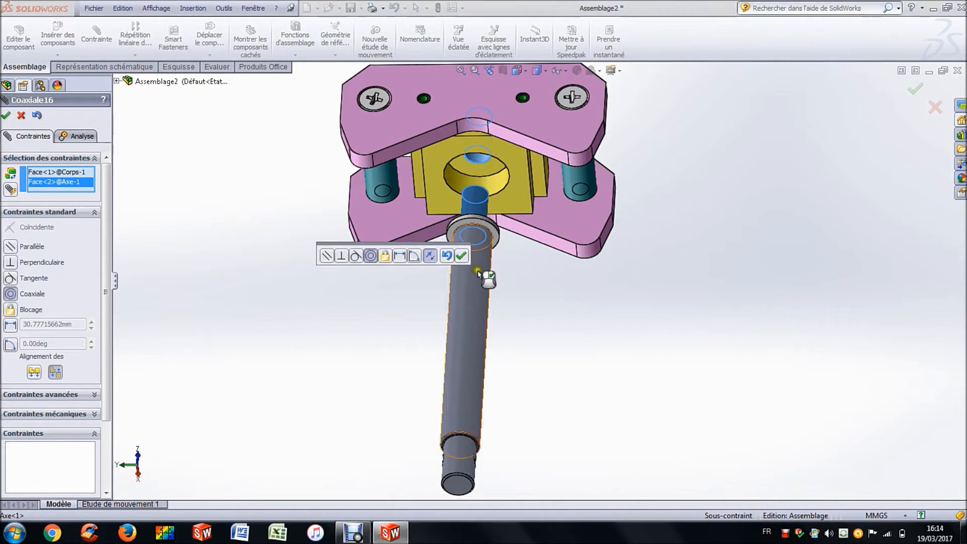
pyautogui.click(460, 257)
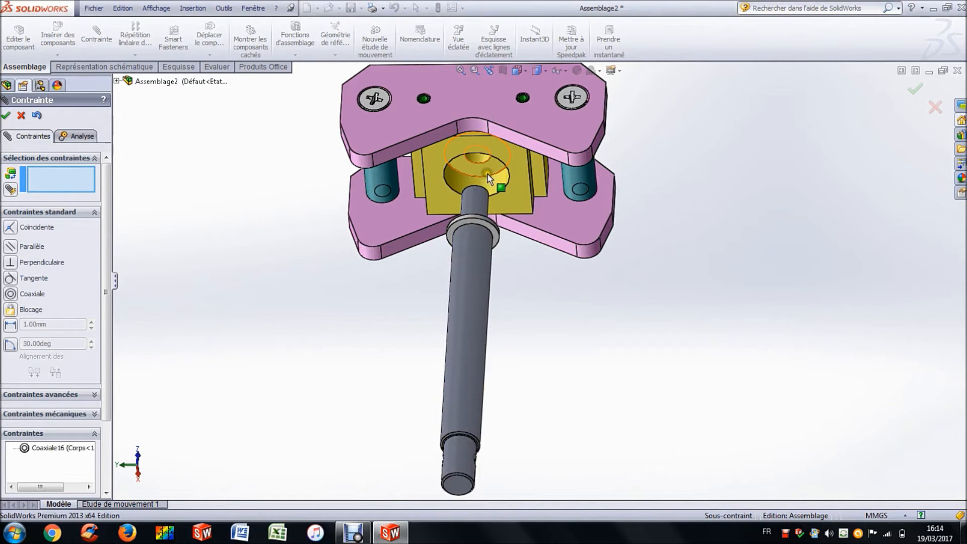
pyautogui.click(21, 118)
# Slide the Axe away from the Corps, and add a coincident mate between the Rondelle MU8's free face and the Corps's counterbore floor
pyautogui.press('f')
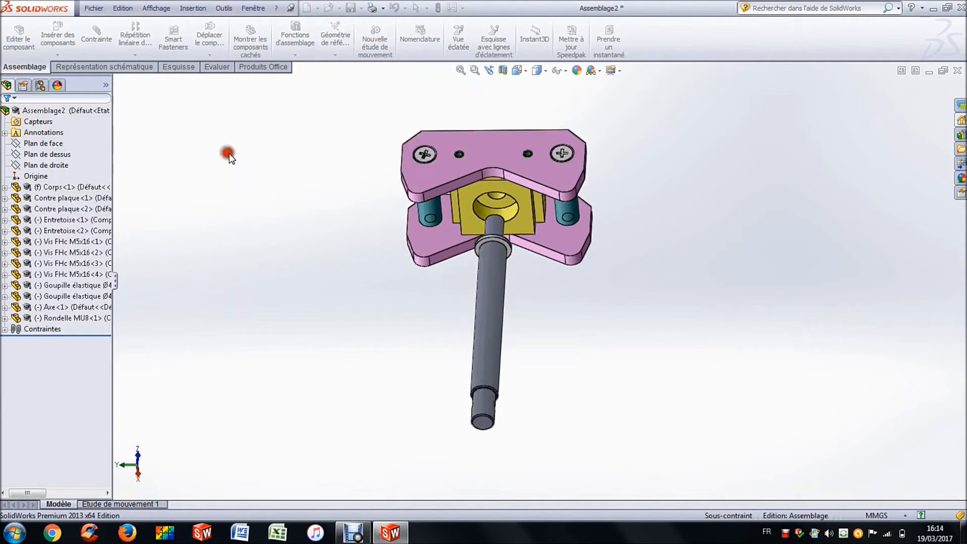
pyautogui.click(502, 289)
pyautogui.moveTo(503, 291); pyautogui.dragTo(577, 351)
pyautogui.moveTo(497, 308); pyautogui.dragTo(382, 420, button='middle')
pyautogui.scroll(-8, 440, 335)
pyautogui.click(475, 217)
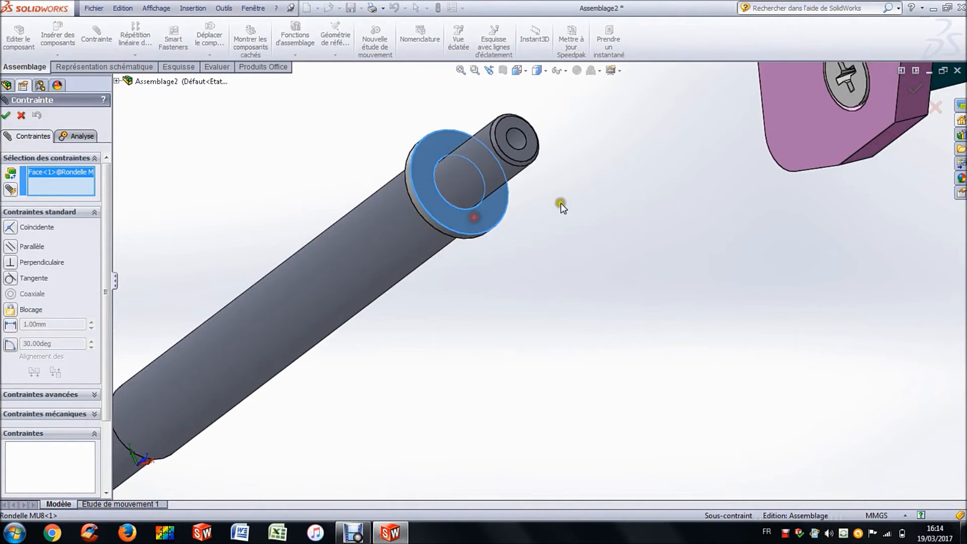
pyautogui.scroll(8, 589, 169)
pyautogui.moveTo(594, 161); pyautogui.dragTo(683, 103, button='middle')
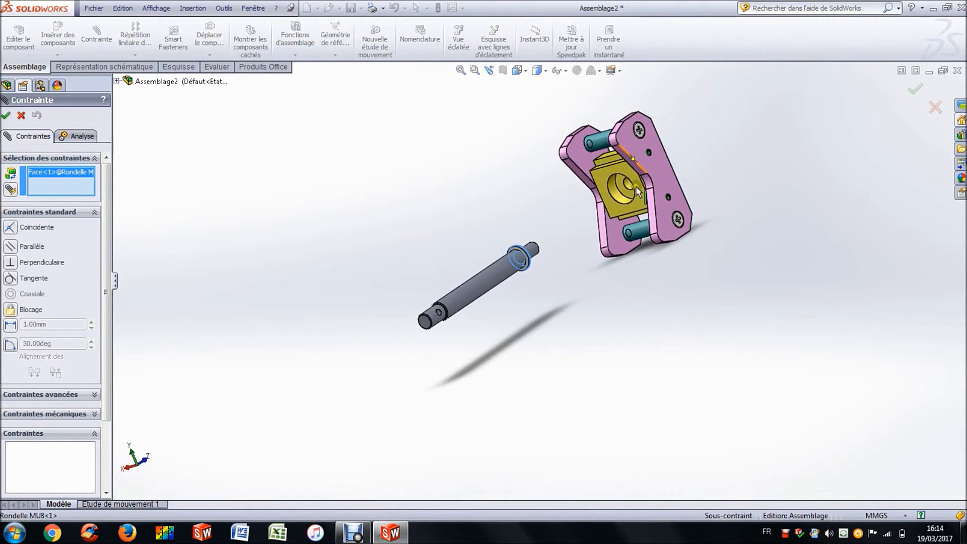
pyautogui.scroll(-8, 580, 197)
pyautogui.click(548, 230)
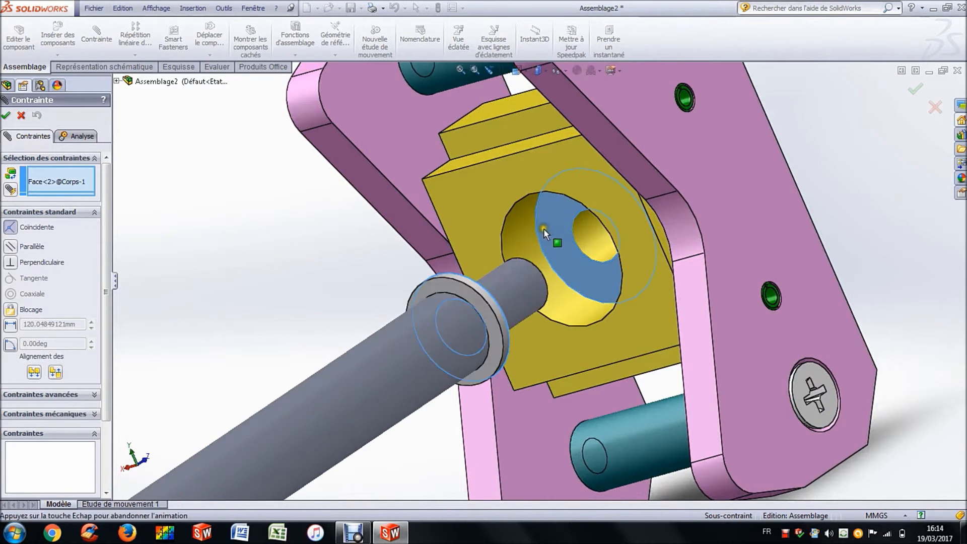
pyautogui.click(674, 211)
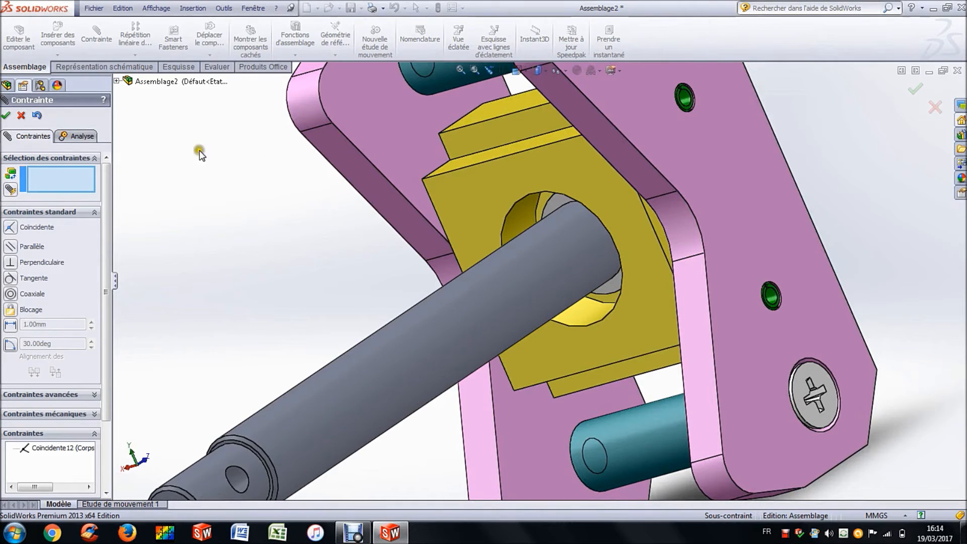
pyautogui.press('Escape')
# Insert the Rondelle MU4 part from the TP 12 SW folder beside the assembly, near the Axe's drilled end
pyautogui.scroll(10, 367, 188)
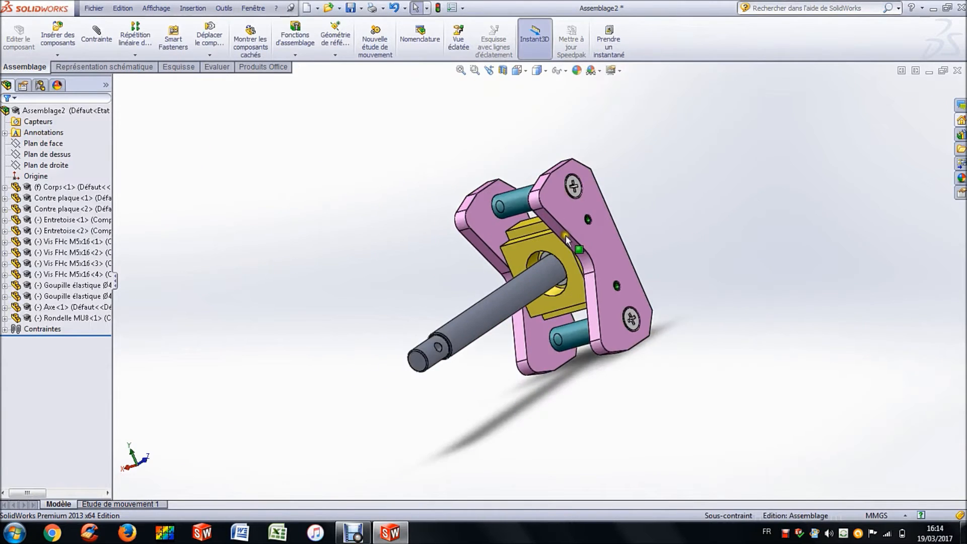
pyautogui.moveTo(566, 234); pyautogui.dragTo(468, 287, button='middle')
pyautogui.scroll(-3, 546, 291)
pyautogui.scroll(-4, 546, 291)
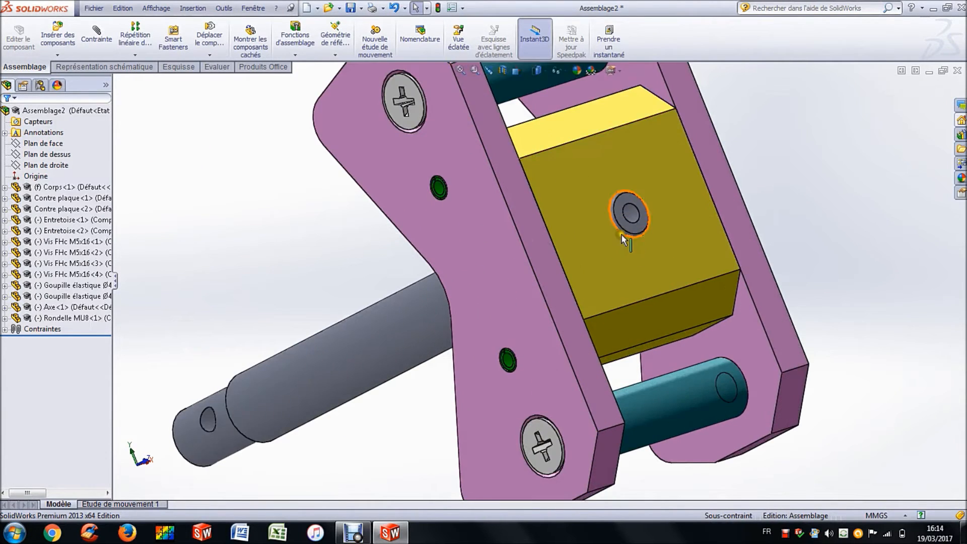
pyautogui.scroll(3, 622, 235)
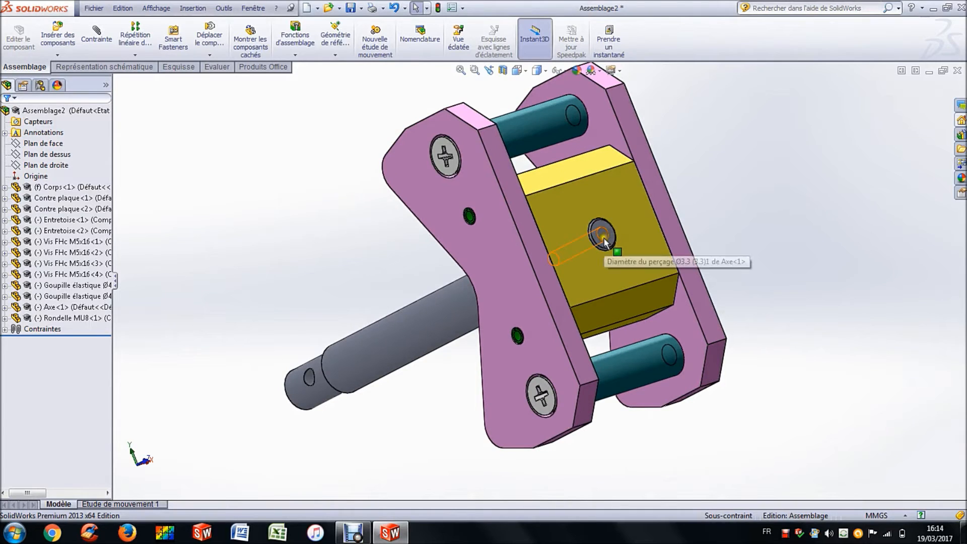
pyautogui.click(65, 40)
pyautogui.click(44, 335)
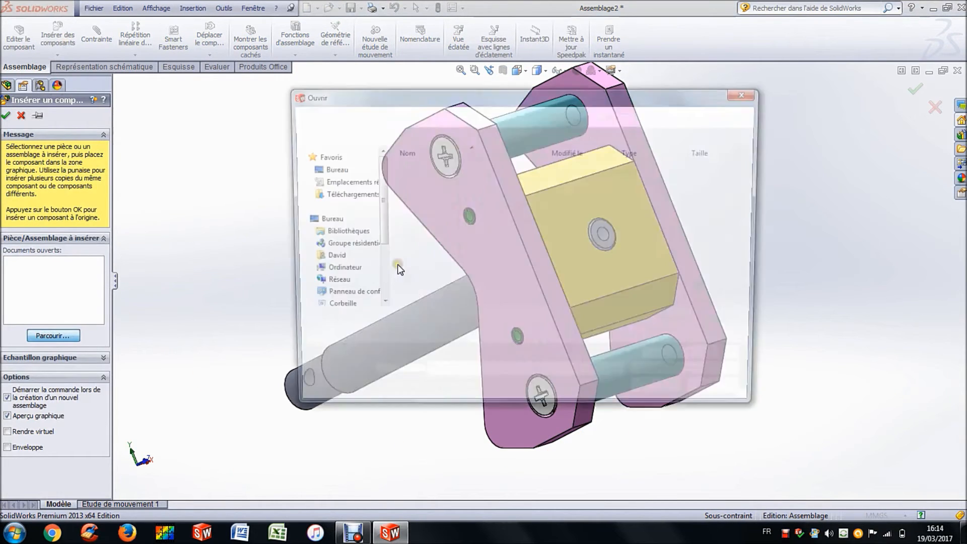
pyautogui.click(455, 258)
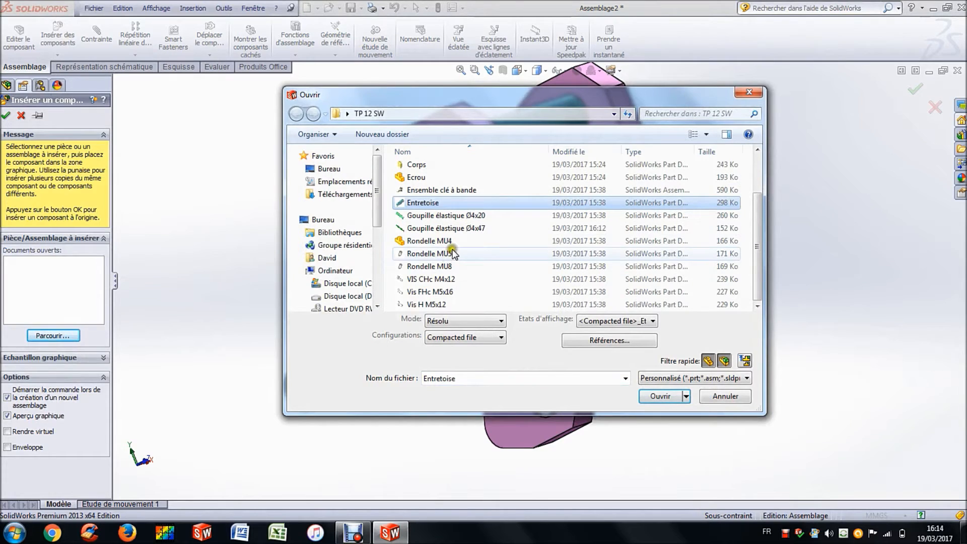
pyautogui.click(449, 242)
pyautogui.click(659, 398)
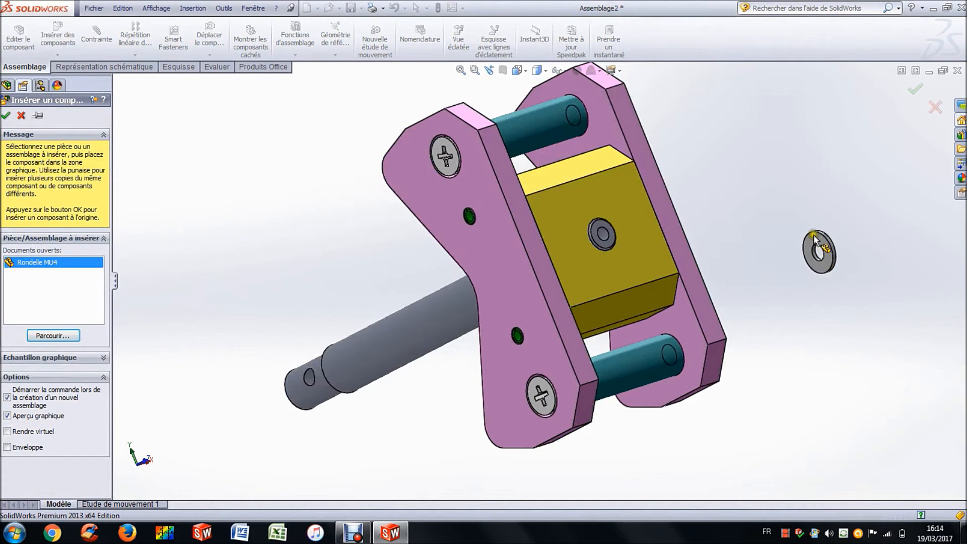
pyautogui.click(740, 187)
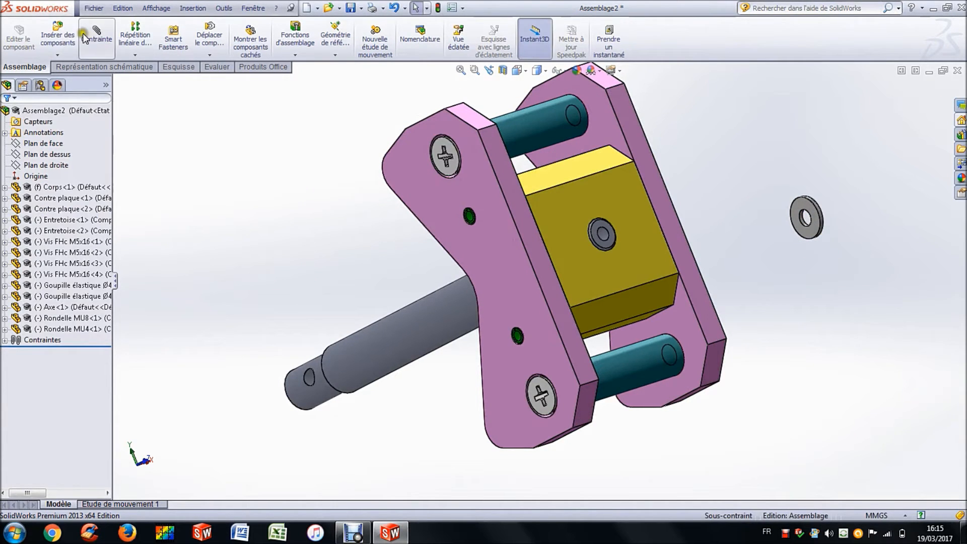
# Insert the VIS CHc M4x12 part from the TP 12 SW folder next to the Rondelle MU4
pyautogui.click(58, 35)
pyautogui.click(40, 340)
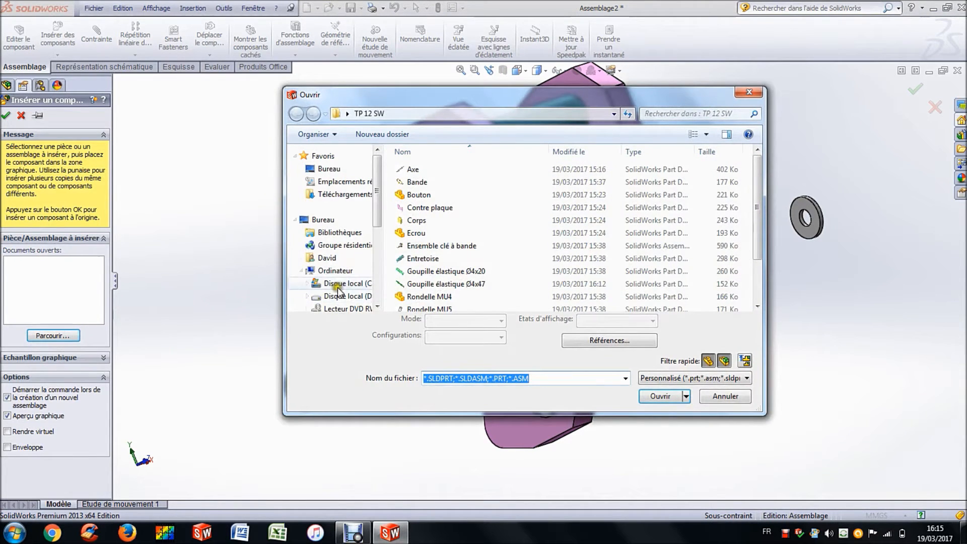
pyautogui.click(507, 257)
pyautogui.scroll(-2, 484, 282)
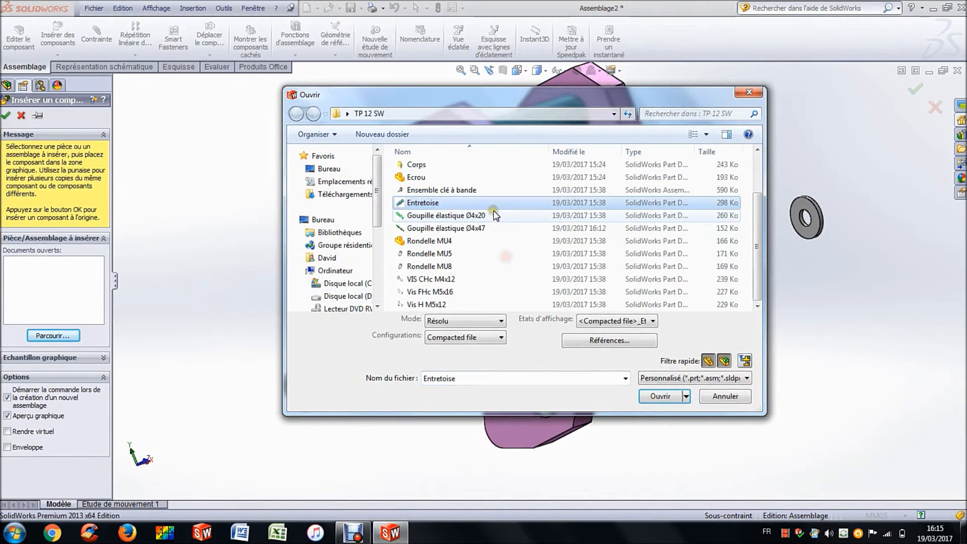
pyautogui.click(452, 280)
pyautogui.click(658, 397)
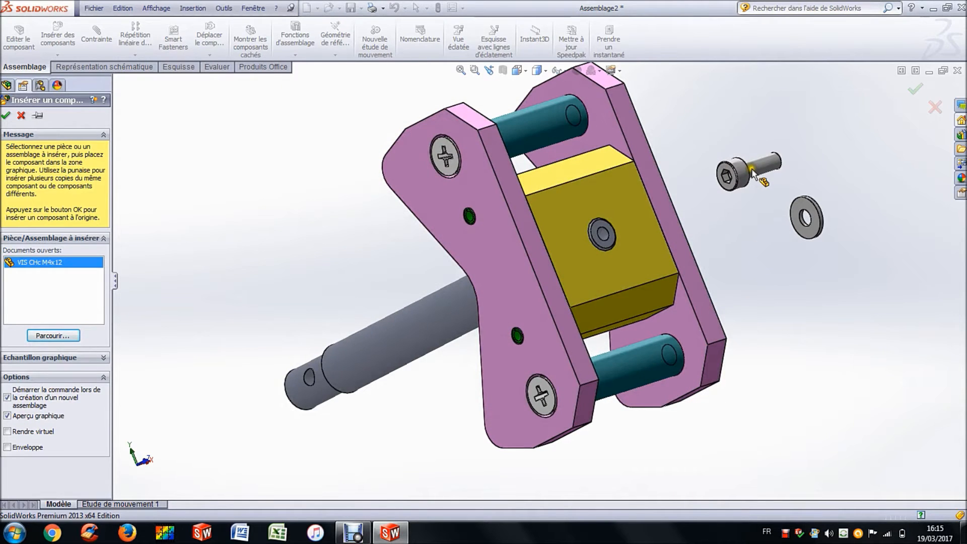
pyautogui.click(752, 172)
# Add a concentric mate between the Rondelle MU4's hole and the VIS CHc M4x12's shank
pyautogui.scroll(-5, 794, 191)
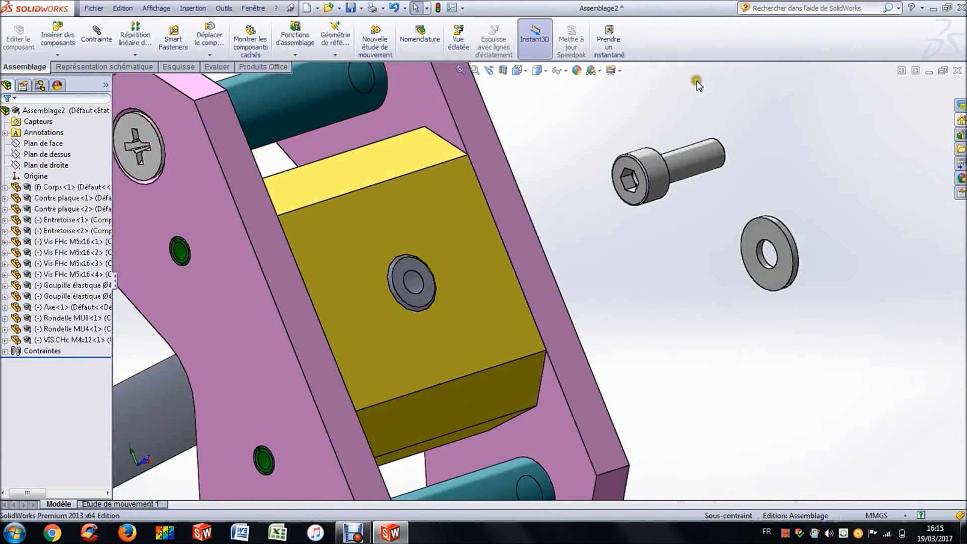
pyautogui.scroll(5, 689, 115)
pyautogui.moveTo(691, 158); pyautogui.dragTo(587, 222, button='middle')
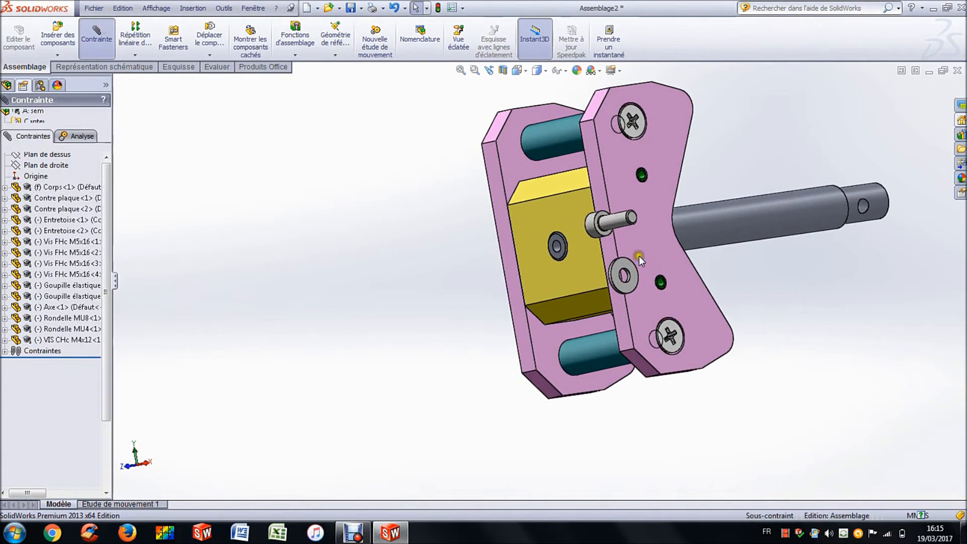
pyautogui.scroll(-8, 639, 256)
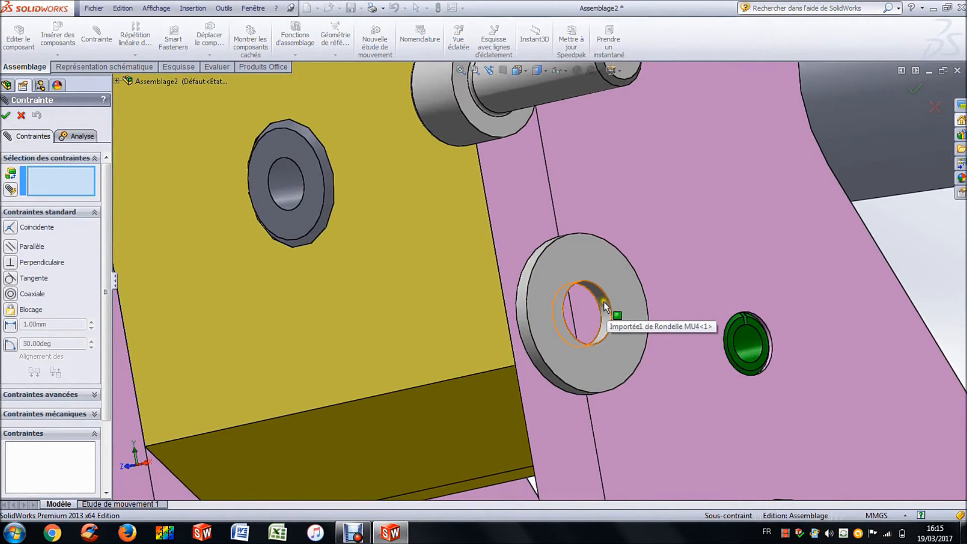
pyautogui.click(604, 307)
pyautogui.click(507, 96)
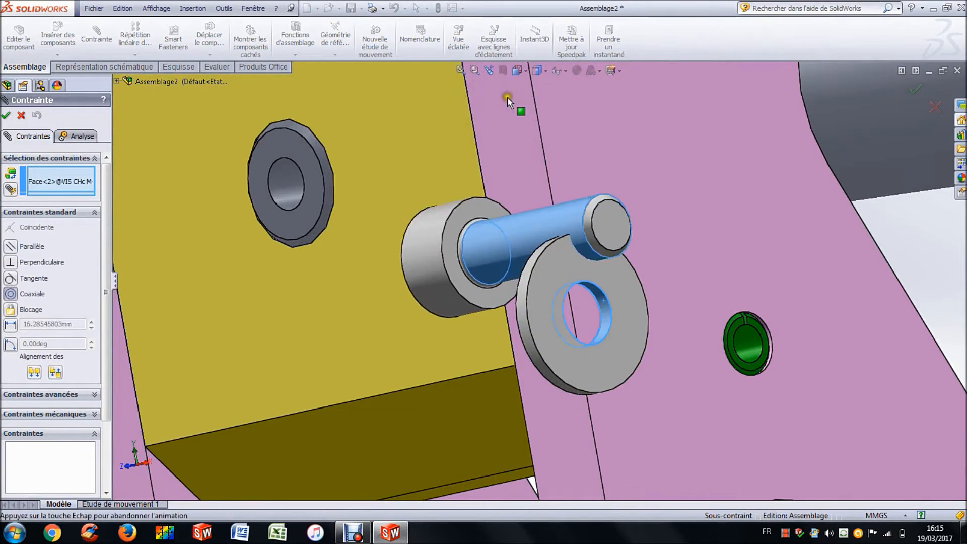
pyautogui.click(763, 224)
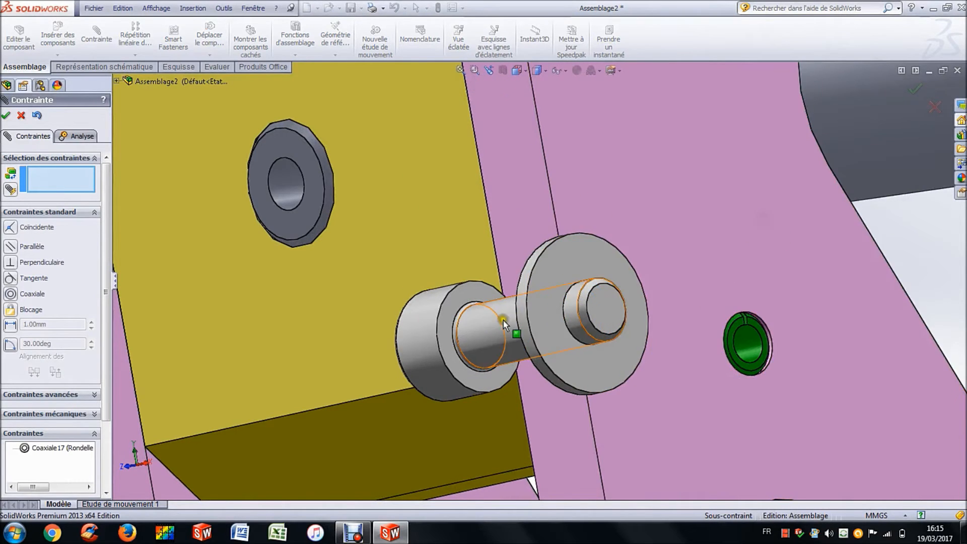
# Add a coincident mate between the underside of the VIS CHc M4x12's head and the facing side of the Rondelle MU4
pyautogui.scroll(-3, 504, 320)
pyautogui.click(444, 328)
pyautogui.scroll(3, 476, 226)
pyautogui.moveTo(476, 227); pyautogui.dragTo(600, 228, button='middle')
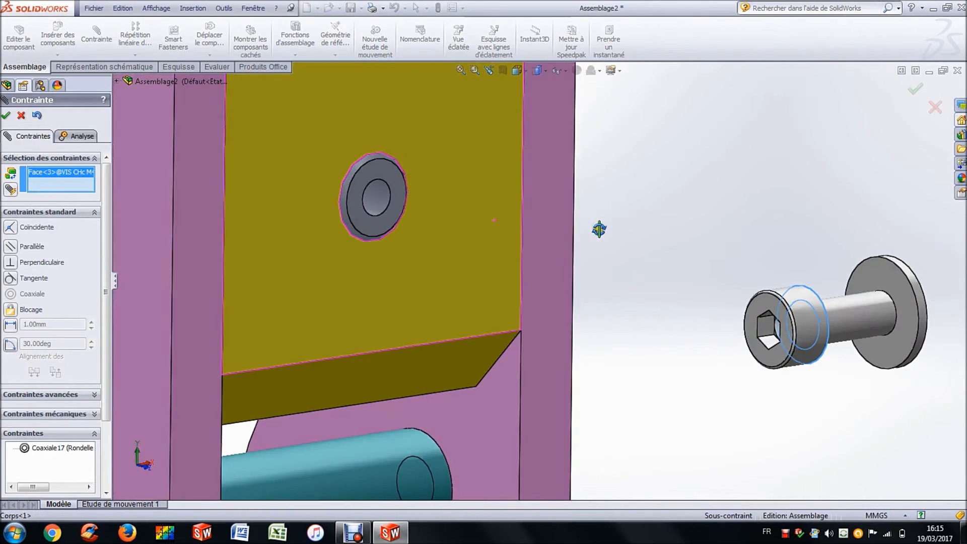
pyautogui.click(882, 280)
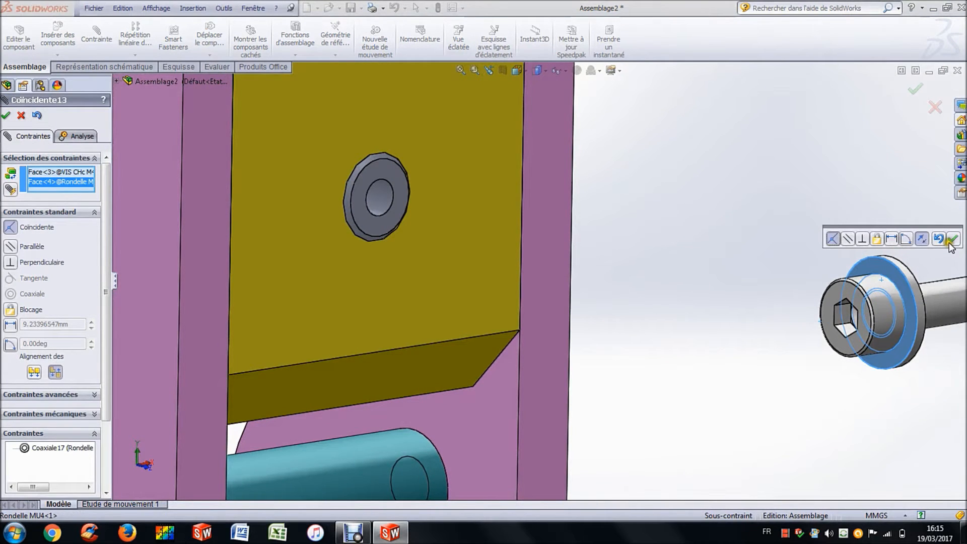
pyautogui.click(952, 240)
# Add a concentric mate between the Axe's Ø3.3 end hole and the screw's shank, flipping the alignment so the screw points into the hole
pyautogui.scroll(3, 683, 174)
pyautogui.scroll(-2, 567, 217)
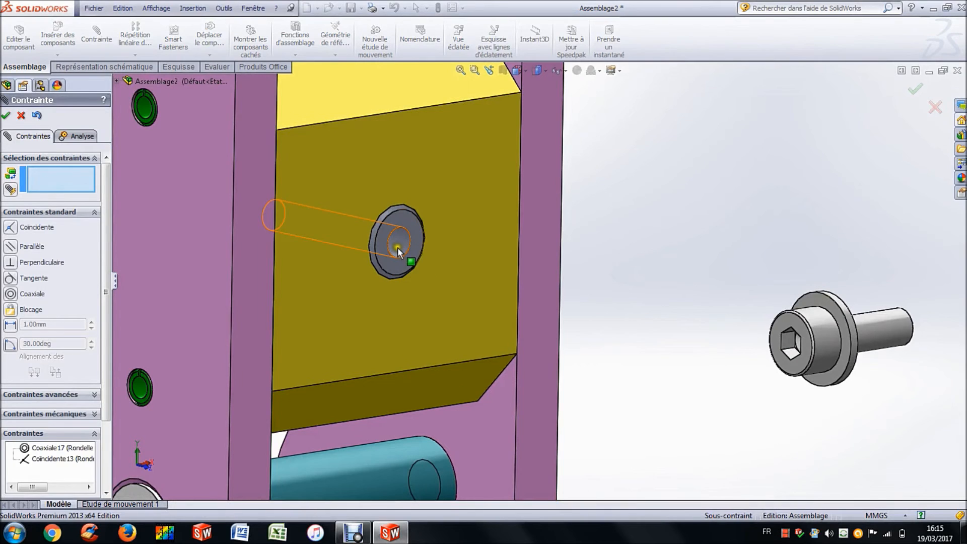
pyautogui.click(397, 242)
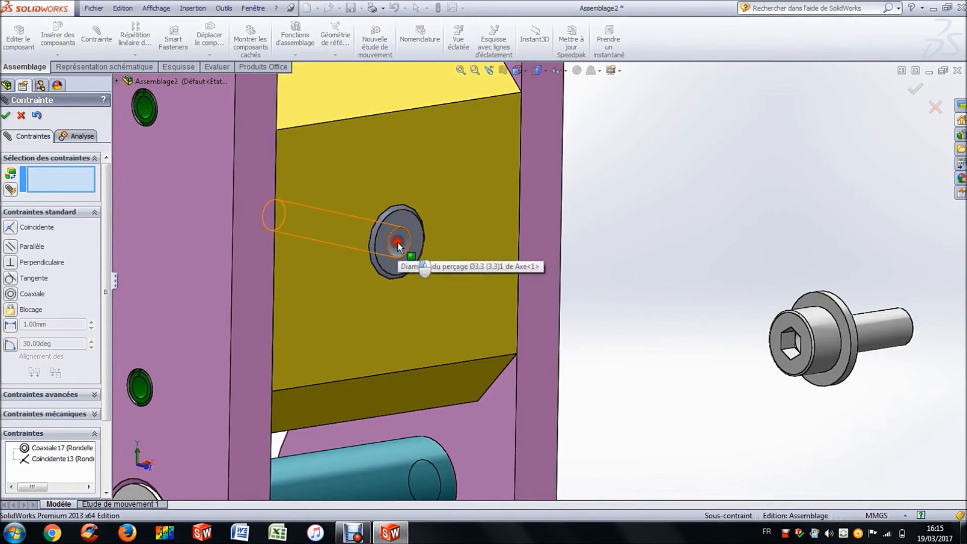
pyautogui.click(877, 326)
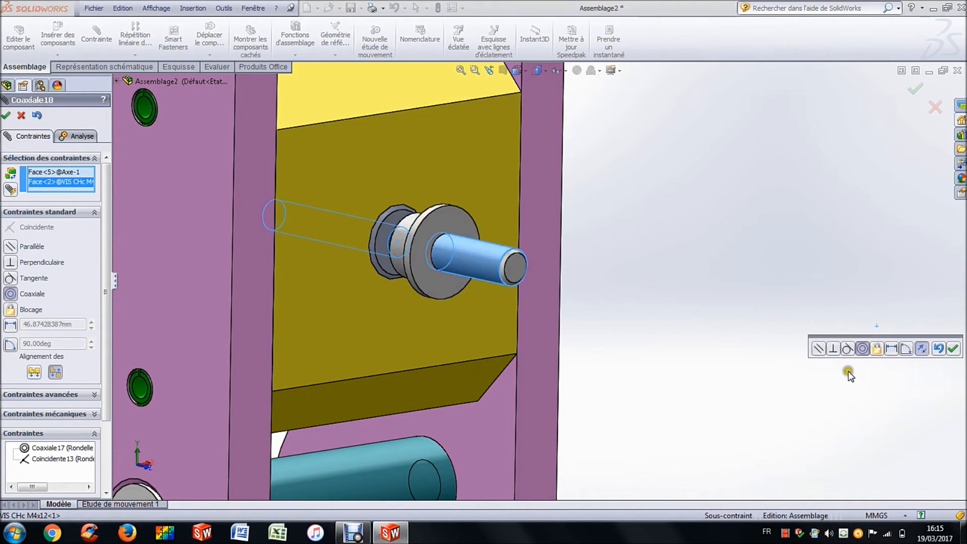
pyautogui.click(923, 349)
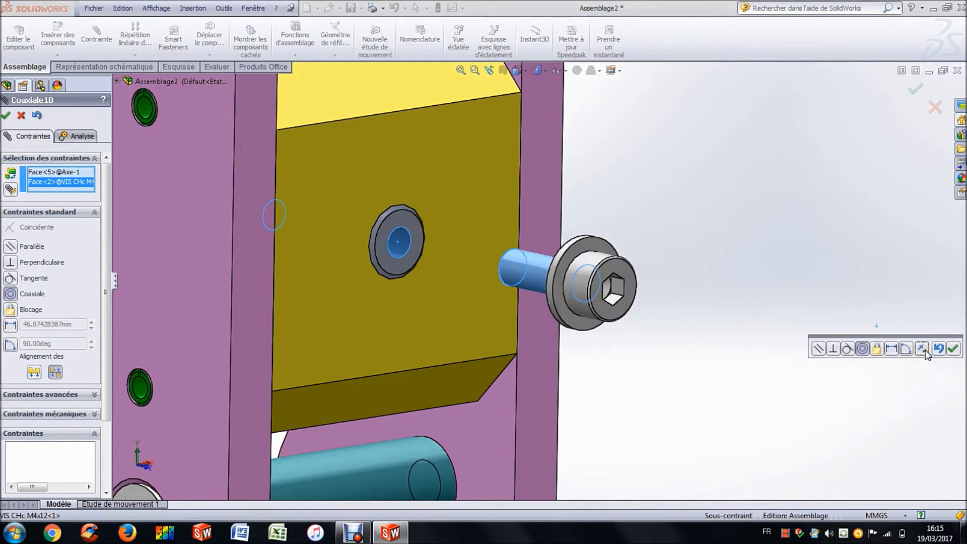
pyautogui.click(914, 95)
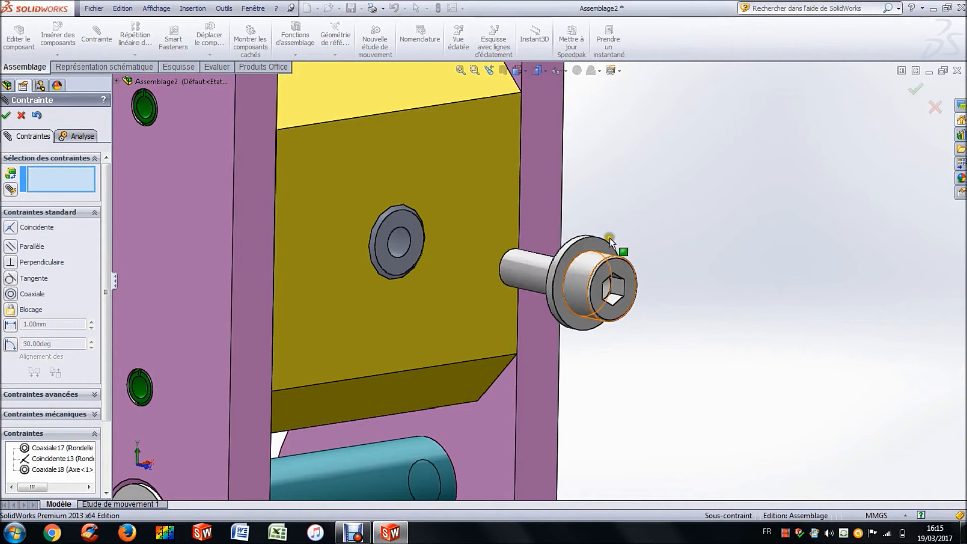
# Add a coincident mate between the Axe's drilled end face and the Rondelle MU4's free face, and finish mating
pyautogui.click(415, 224)
pyautogui.moveTo(415, 225); pyautogui.dragTo(720, 342, button='middle')
pyautogui.scroll(-4, 720, 344)
pyautogui.click(644, 311)
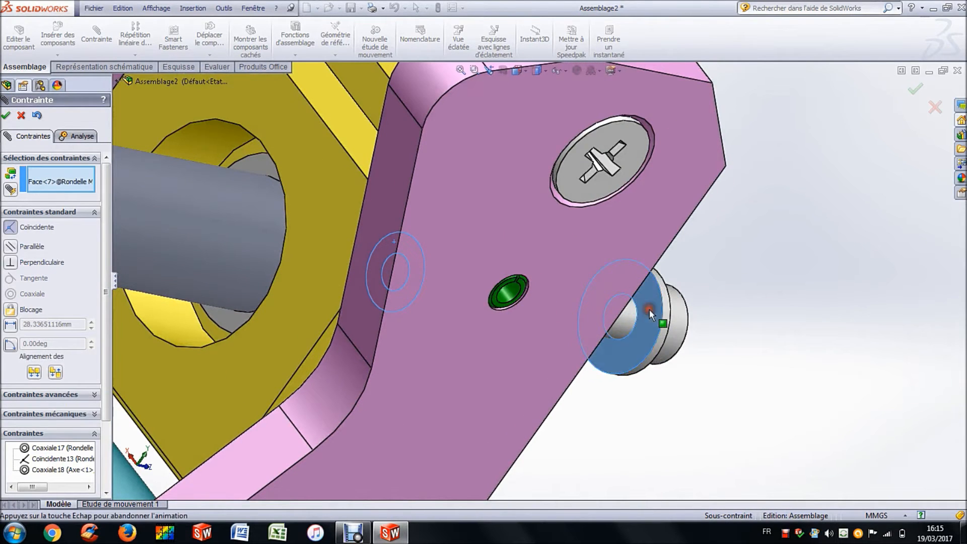
pyautogui.click(789, 329)
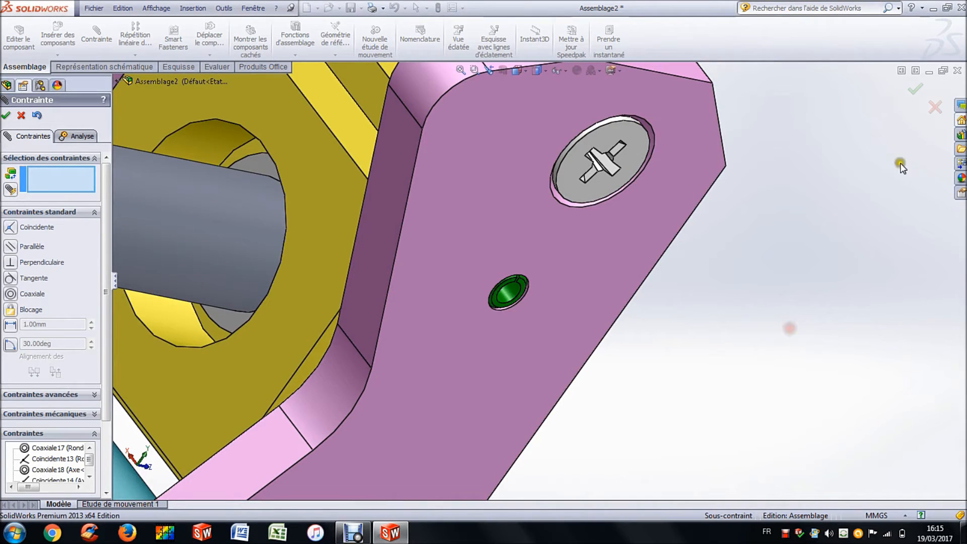
pyautogui.click(935, 110)
# Insert the Bouton part from the TP 12 SW folder near the Axe's cross-drilled end
pyautogui.scroll(8, 784, 291)
pyautogui.moveTo(742, 285); pyautogui.dragTo(687, 176, button='middle')
pyautogui.scroll(-6, 333, 330)
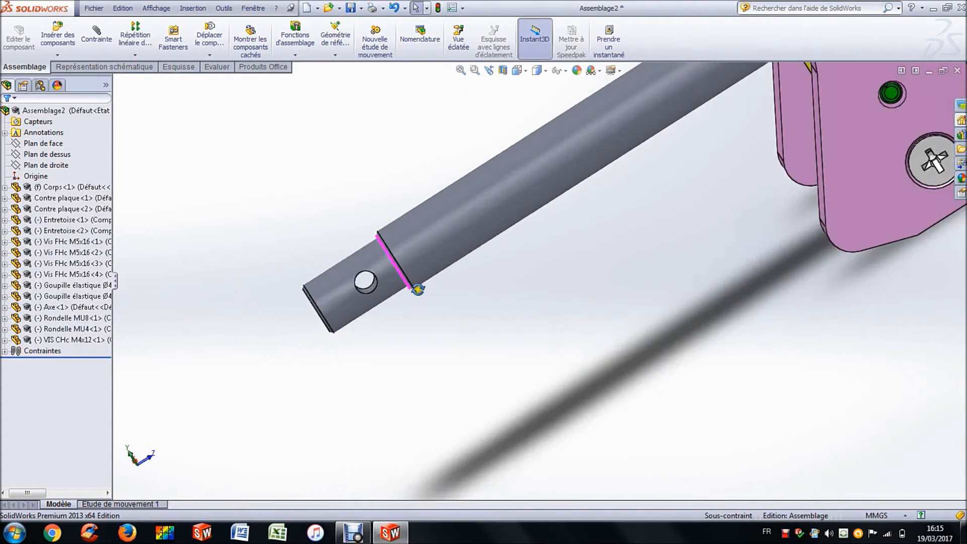
pyautogui.scroll(6, 385, 250)
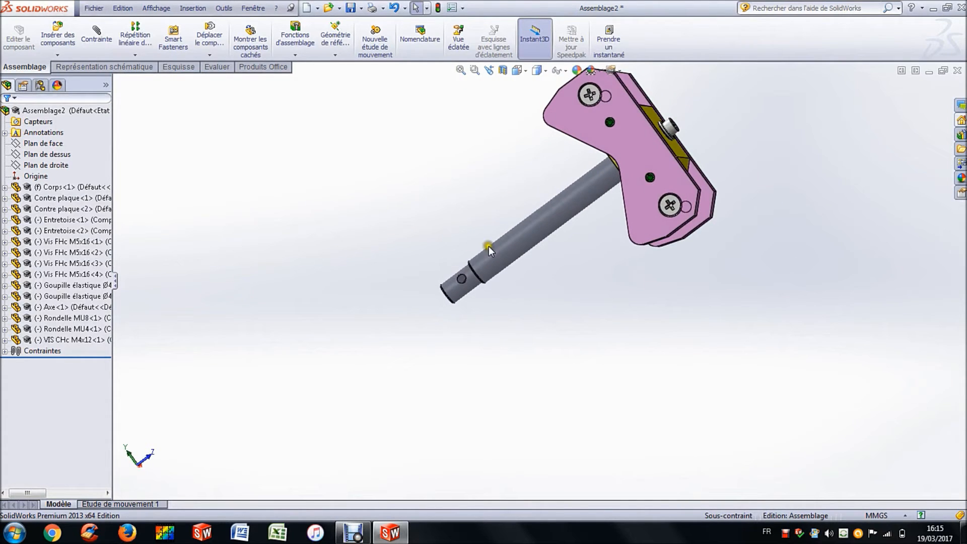
pyautogui.click(58, 38)
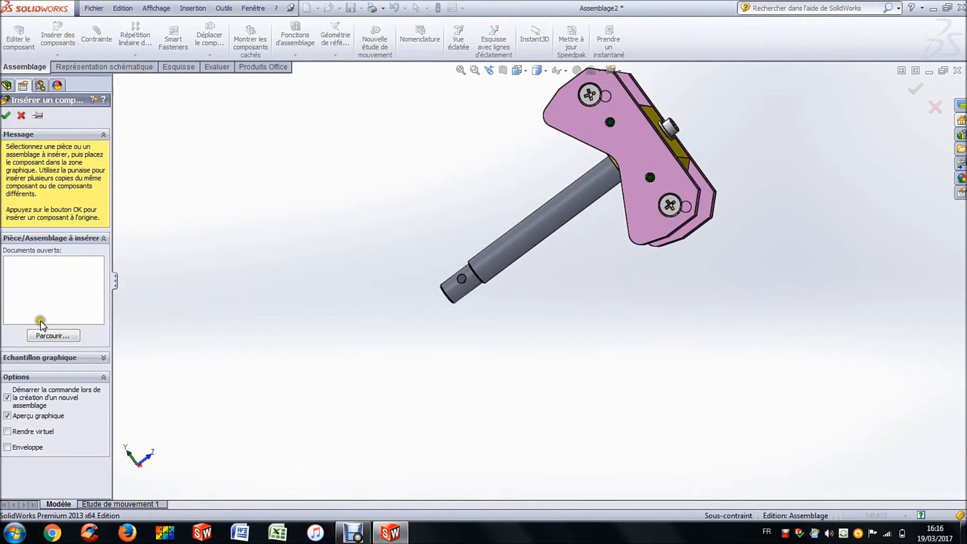
pyautogui.click(45, 337)
pyautogui.click(429, 208)
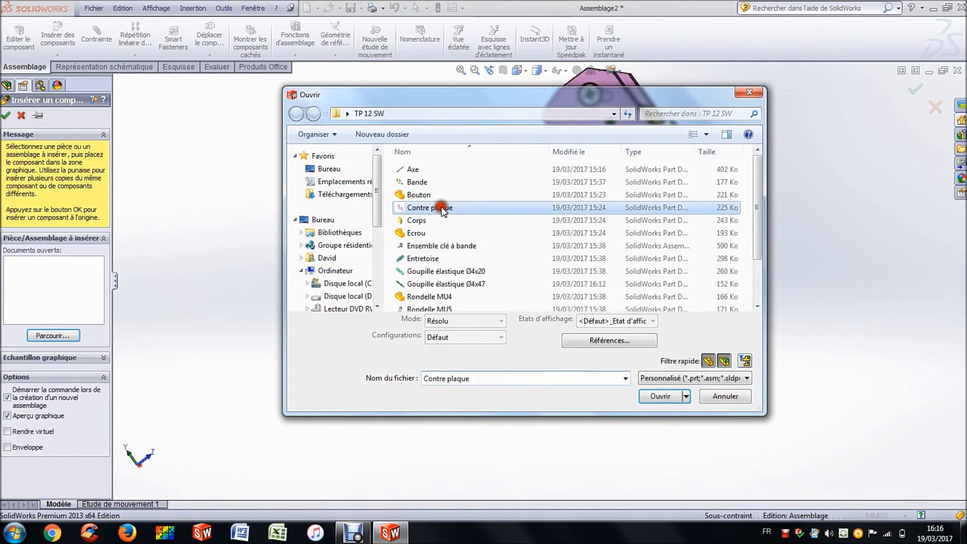
pyautogui.click(424, 195)
pyautogui.click(661, 396)
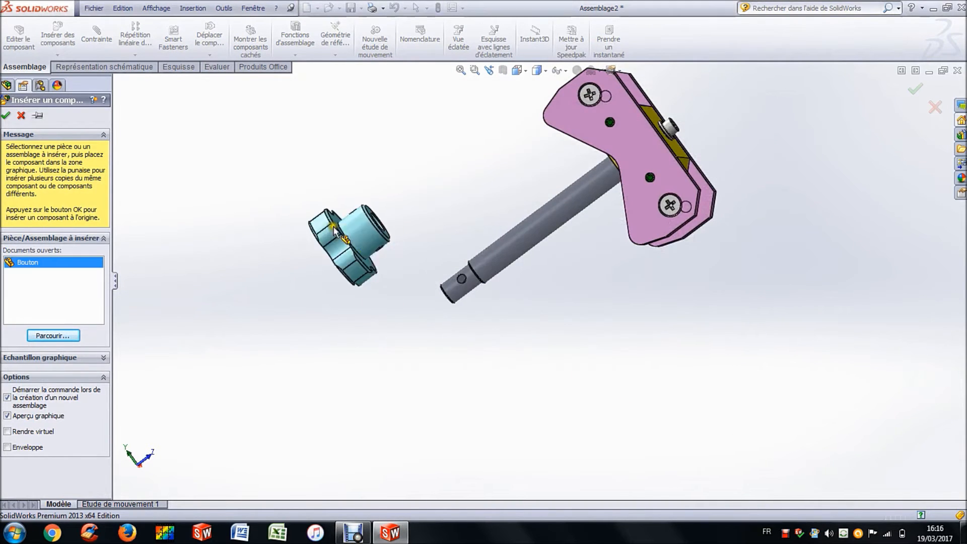
pyautogui.click(308, 225)
# Insert the Goupille élastique Ø4x20 part from the TP 12 SW folder between the Bouton and the Axe
pyautogui.click(57, 38)
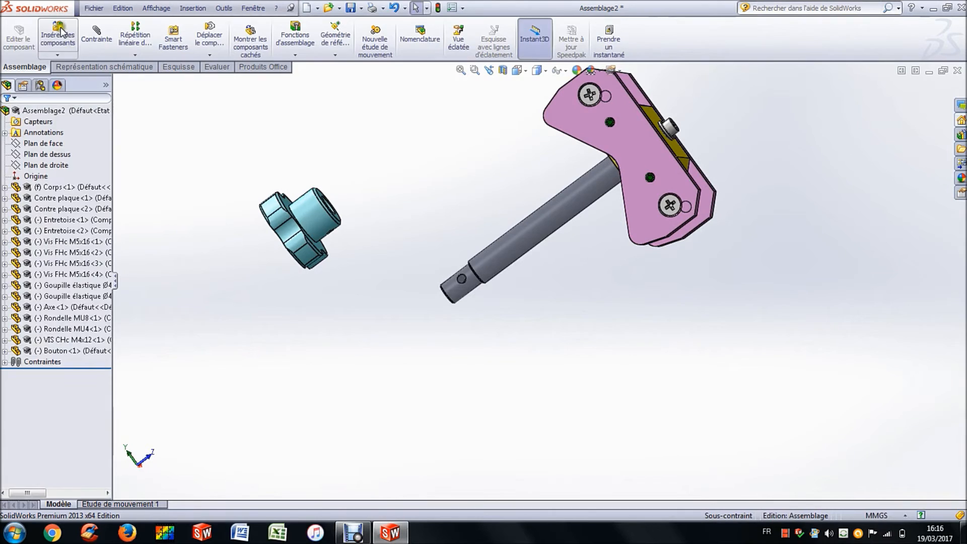
pyautogui.click(58, 337)
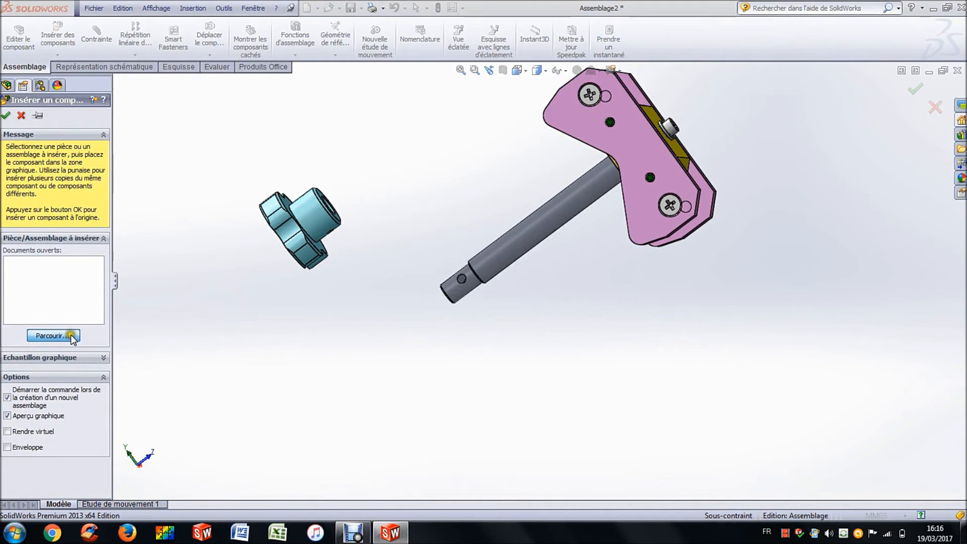
pyautogui.click(479, 271)
pyautogui.click(661, 396)
pyautogui.click(393, 202)
# Add a concentric mate between the Axe's cross-drilled end and the Bouton's central bore
pyautogui.scroll(-3, 401, 206)
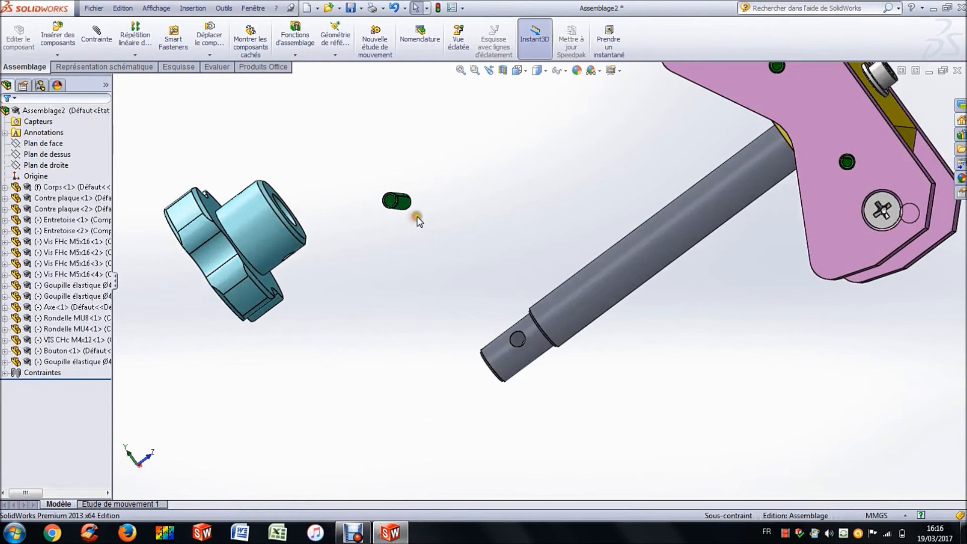
pyautogui.click(513, 361)
pyautogui.moveTo(475, 274); pyautogui.dragTo(439, 322, button='middle')
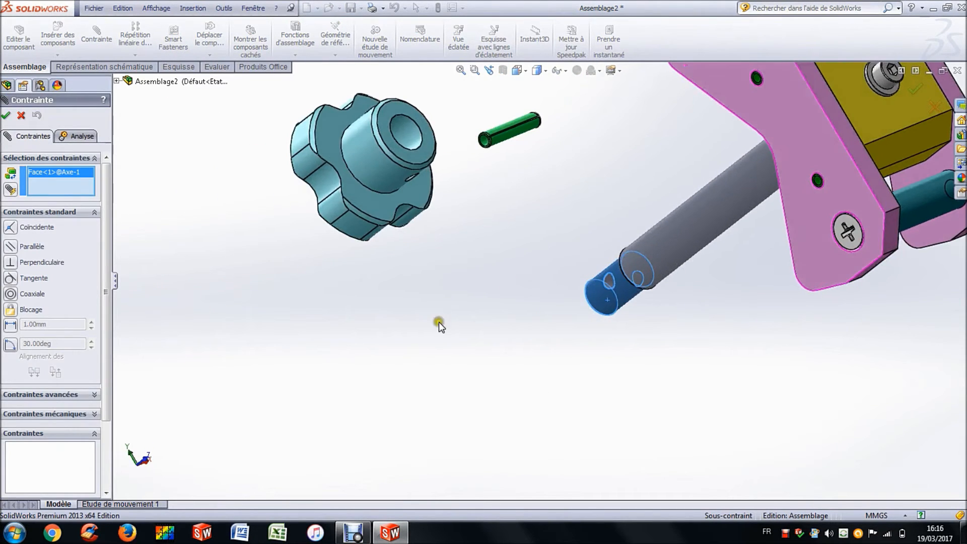
pyautogui.click(415, 149)
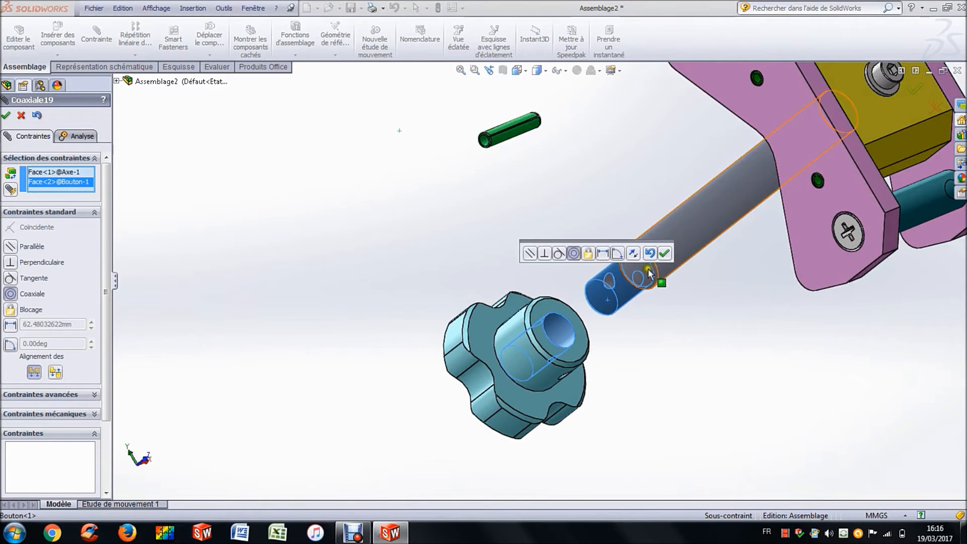
pyautogui.click(665, 254)
# Add a concentric mate between the Bouton's hub cross hole and the Axe's cross hole
pyautogui.moveTo(590, 356); pyautogui.dragTo(575, 282, button='middle')
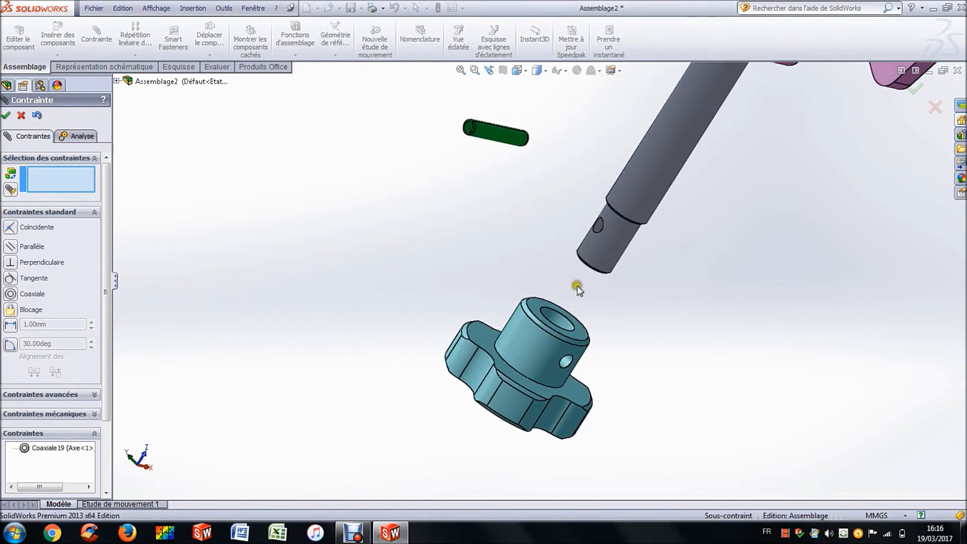
pyautogui.scroll(-3, 558, 378)
pyautogui.click(514, 414)
pyautogui.scroll(3, 536, 257)
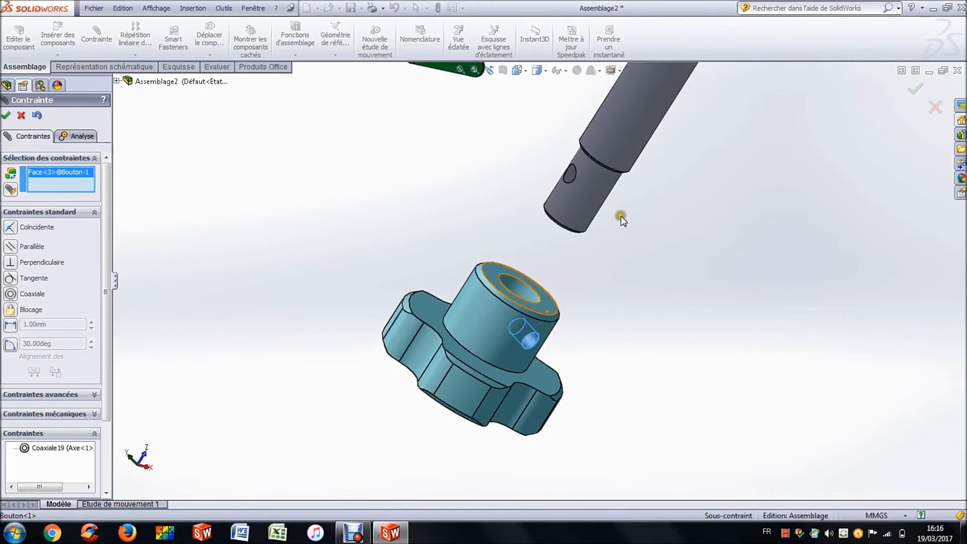
pyautogui.scroll(-5, 539, 183)
pyautogui.click(525, 164)
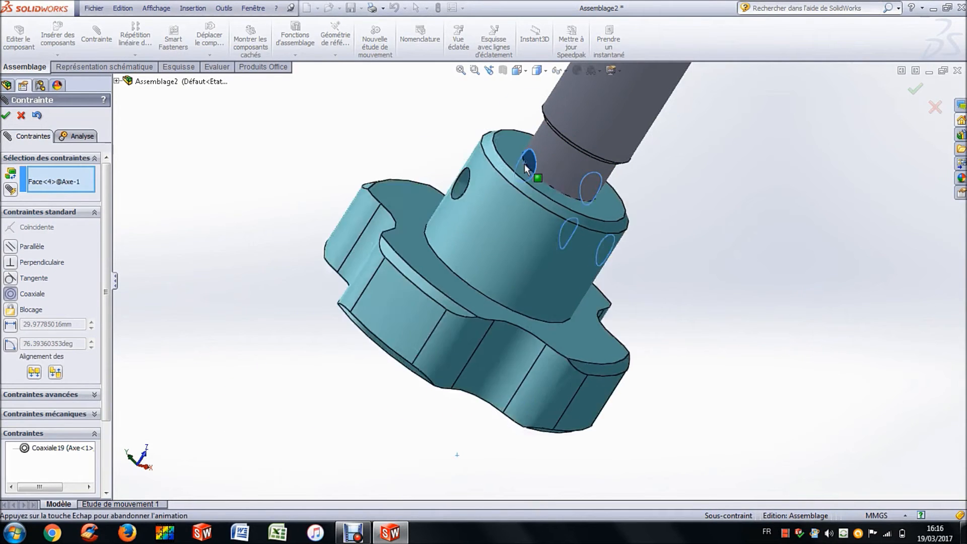
pyautogui.click(675, 148)
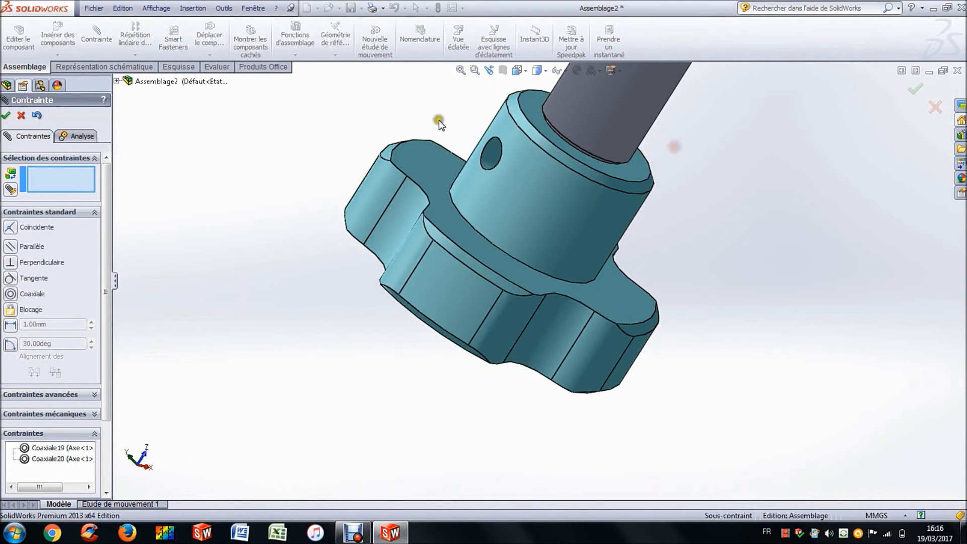
# Add a concentric mate between the Goupille élastique Ø4x20 and the Bouton's hub cross hole
pyautogui.scroll(3, 439, 132)
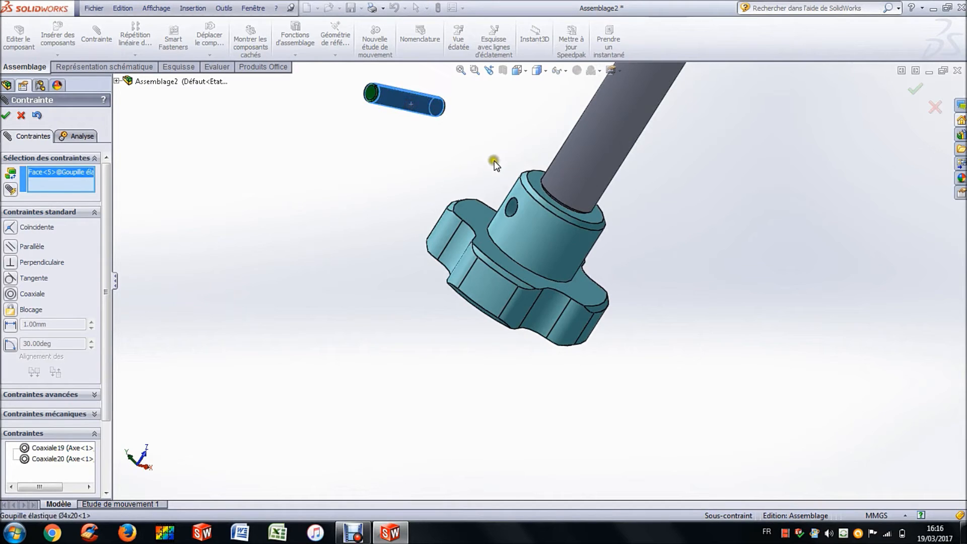
pyautogui.click(509, 211)
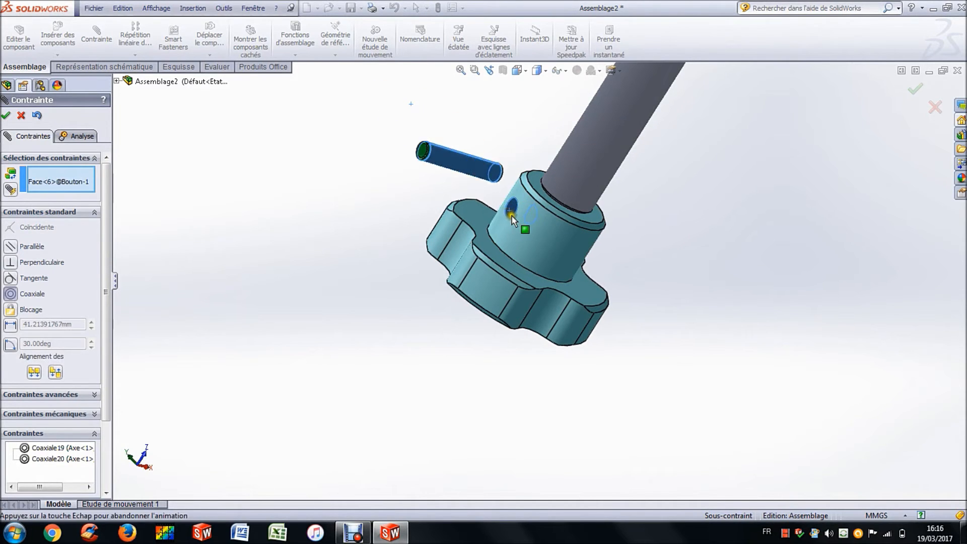
pyautogui.click(661, 201)
# Add a tangent mate between the Bouton's cylindrical hub and the Goupille élastique Ø4x20's end face, and finish mating
pyautogui.scroll(2, 501, 157)
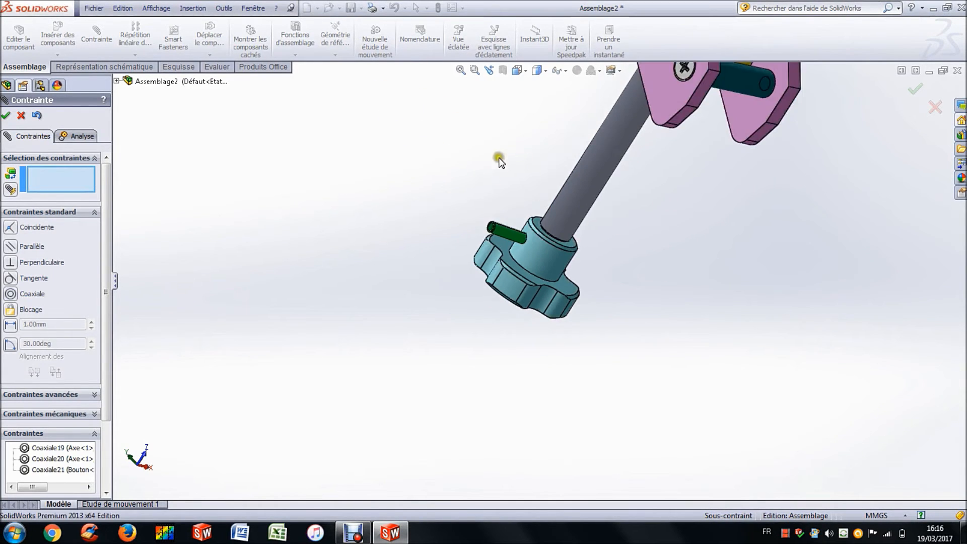
pyautogui.scroll(-5, 529, 190)
pyautogui.scroll(-5, 535, 206)
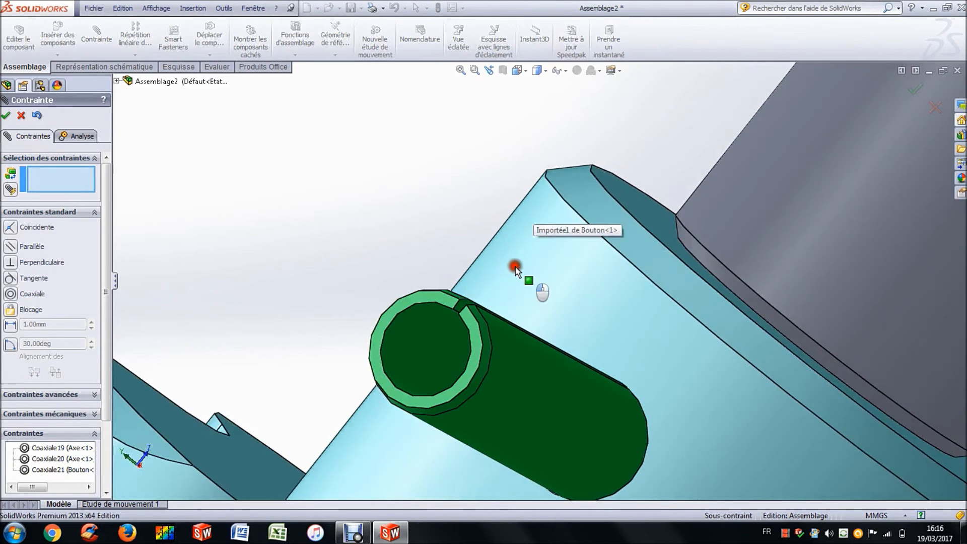
pyautogui.click(412, 303)
pyautogui.click(411, 302)
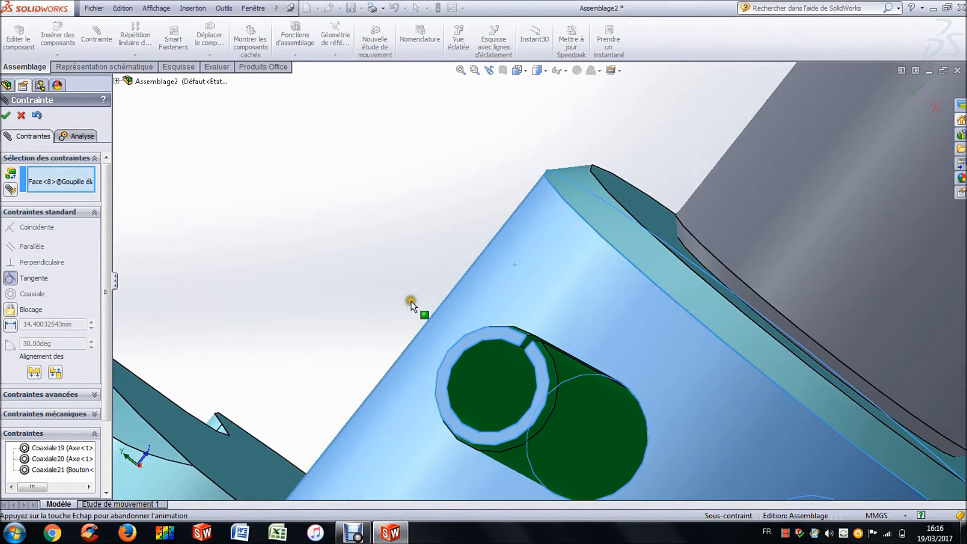
pyautogui.click(399, 319)
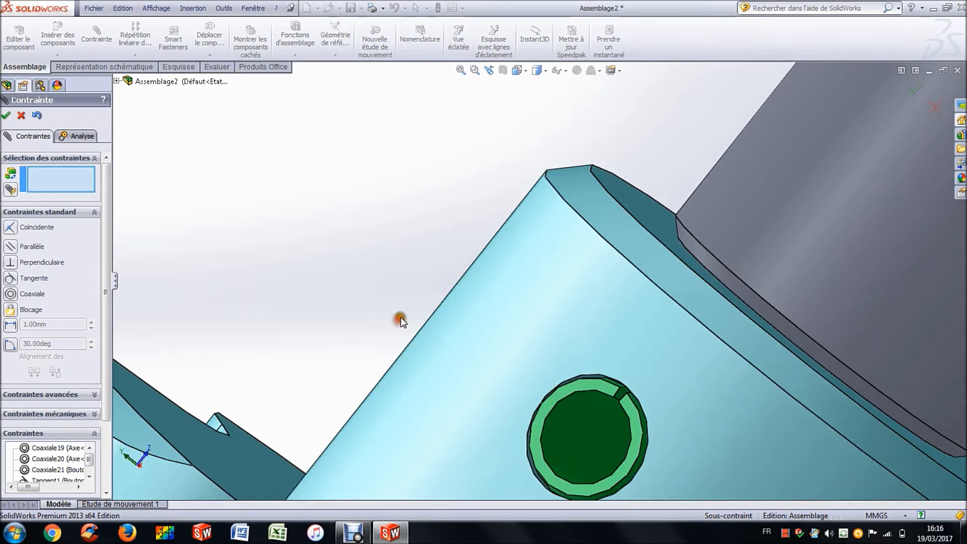
pyautogui.click(21, 117)
pyautogui.scroll(10, 473, 212)
pyautogui.moveTo(513, 232); pyautogui.dragTo(652, 224, button='middle')
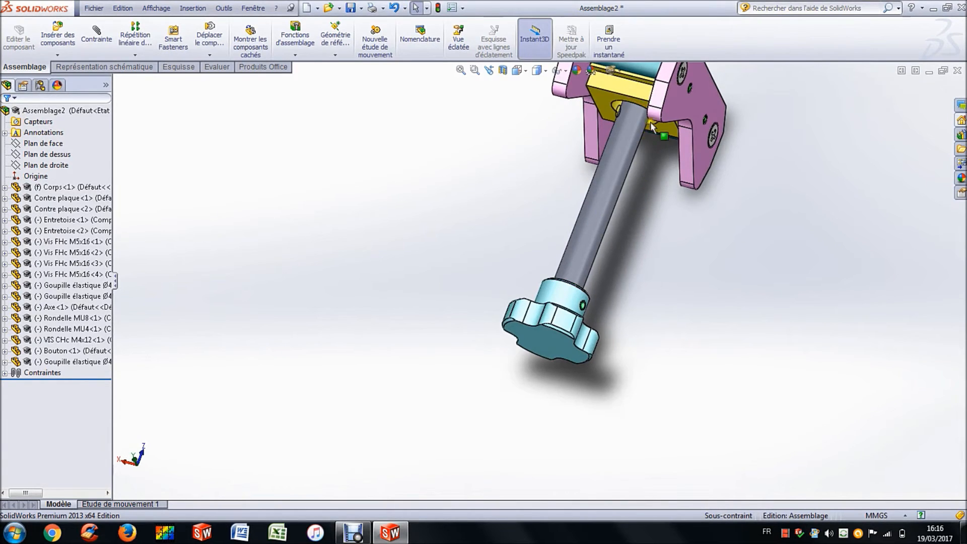
# Add a parallel mate between the Bouton's Goupille élastique Ø4x20 and the long straight edge of the Contre plaque, and finish mating
pyautogui.scroll(2, 649, 132)
pyautogui.moveTo(514, 260); pyautogui.dragTo(664, 271, button='middle')
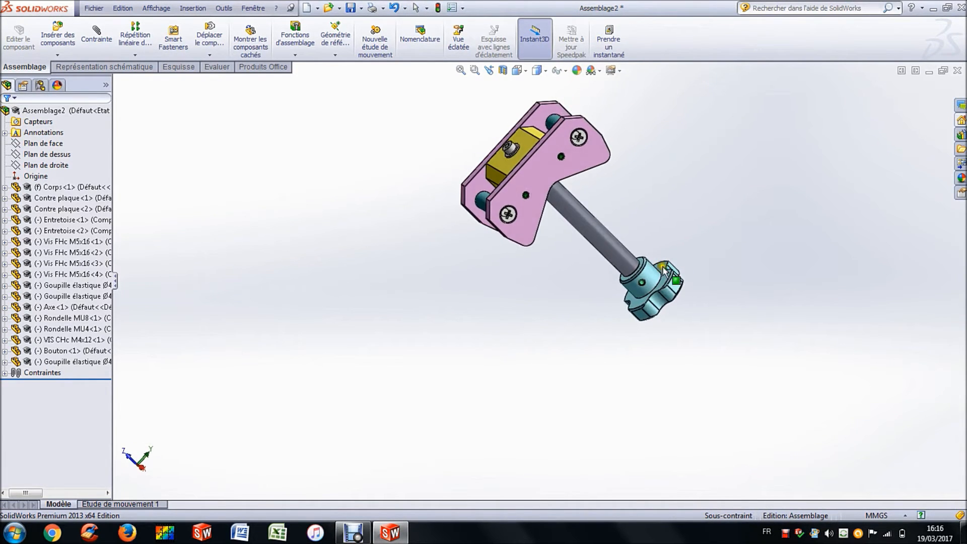
pyautogui.click(101, 46)
pyautogui.scroll(-10, 625, 174)
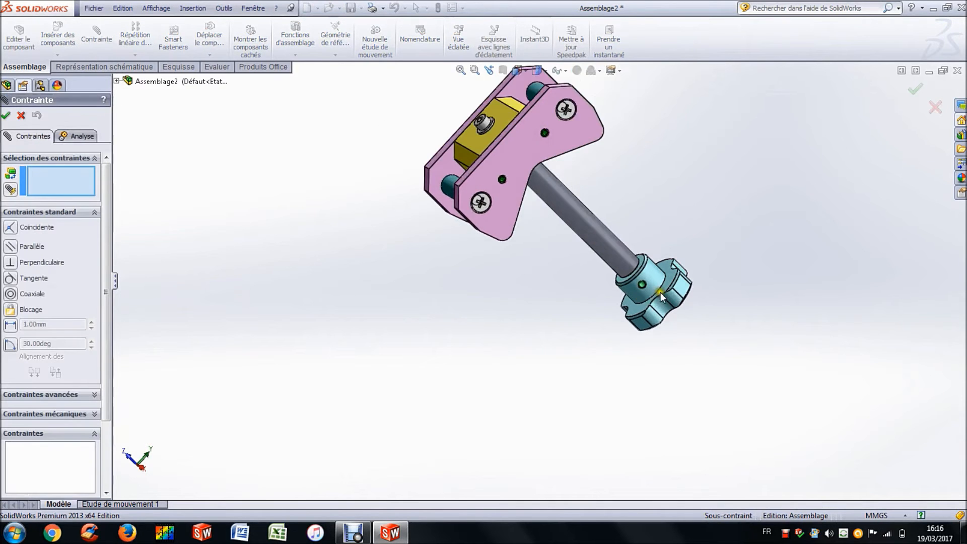
pyautogui.click(612, 171)
pyautogui.scroll(10, 531, 222)
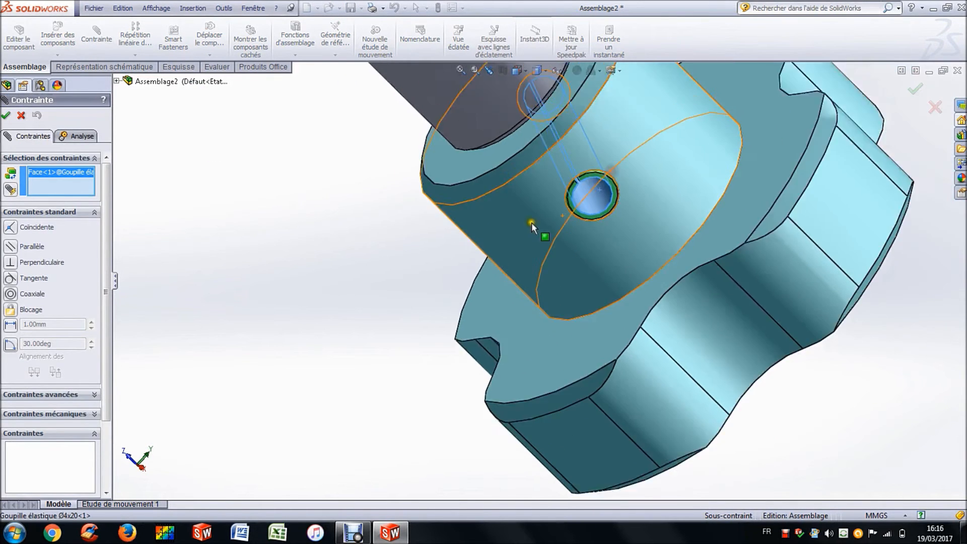
pyautogui.scroll(-5, 383, 151)
pyautogui.scroll(-3, 388, 134)
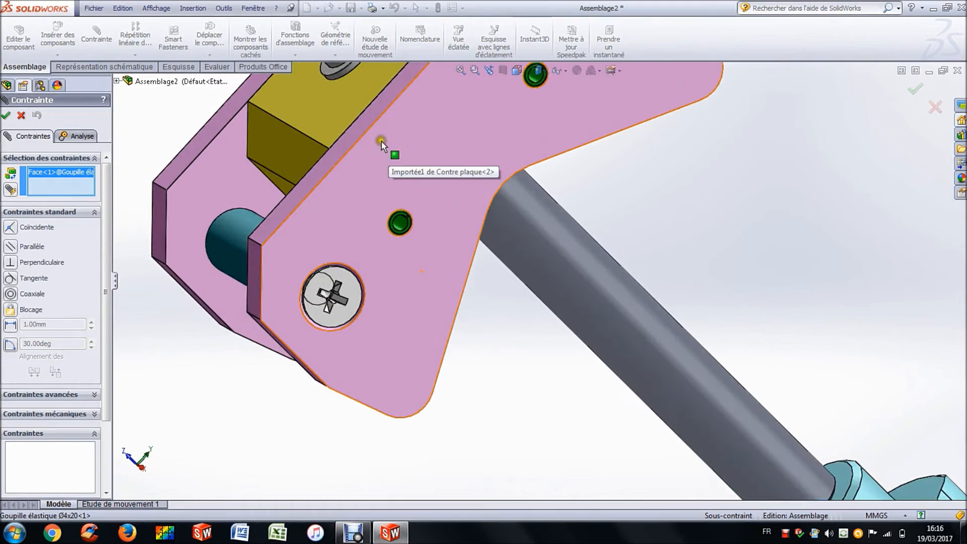
pyautogui.click(364, 130)
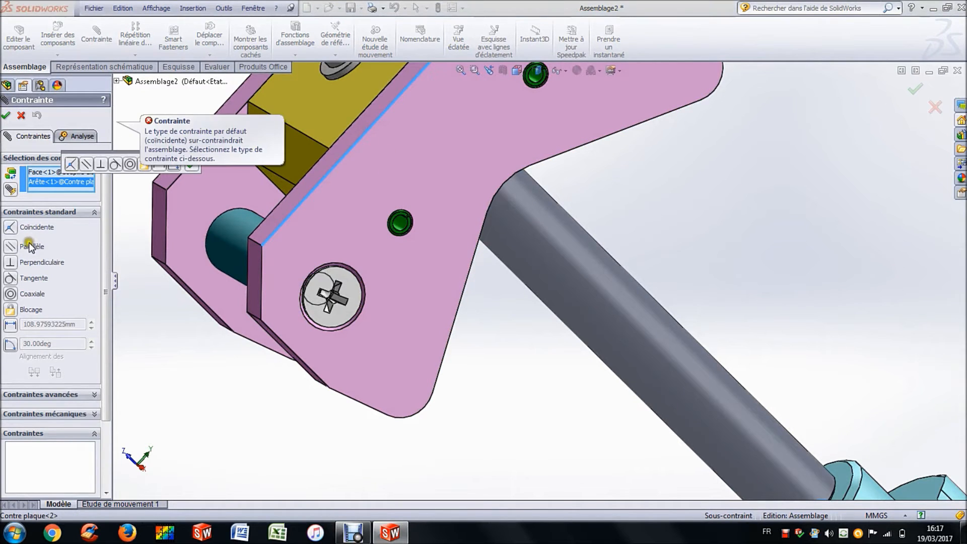
pyautogui.click(6, 116)
pyautogui.click(23, 115)
pyautogui.scroll(5, 501, 393)
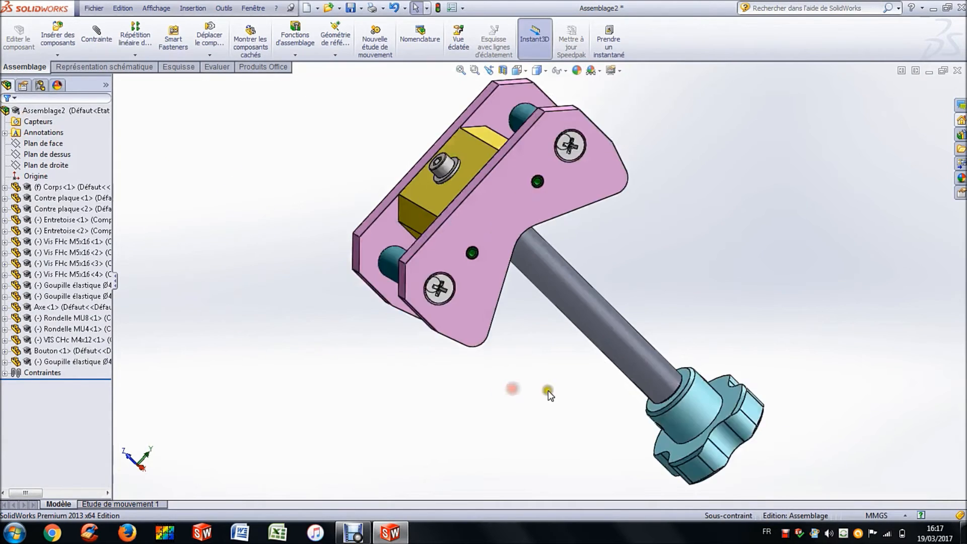
# Insert the Ecrou part from the TP 12 SW folder and place it in free space above the Bouton
pyautogui.moveTo(643, 342); pyautogui.dragTo(637, 320, button='middle')
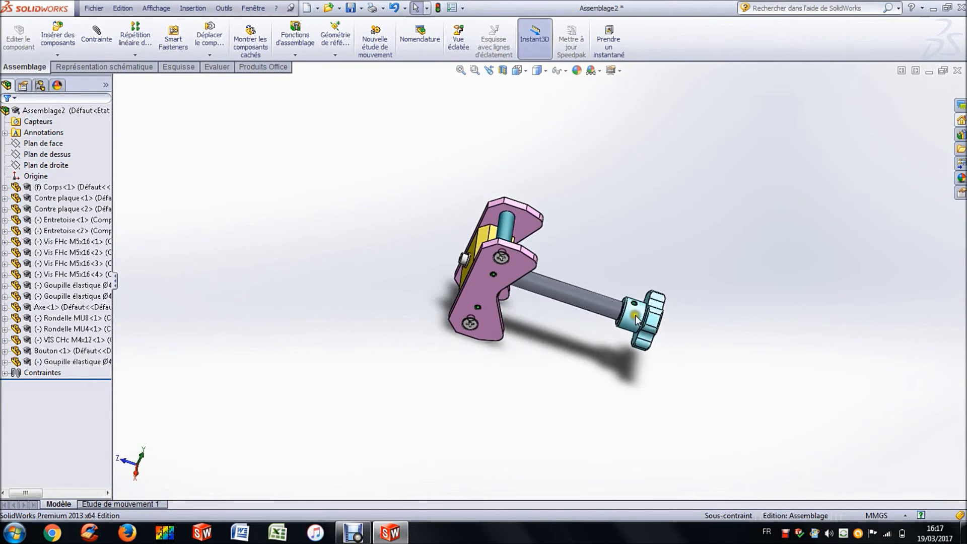
pyautogui.moveTo(611, 258); pyautogui.dragTo(583, 235, button='middle')
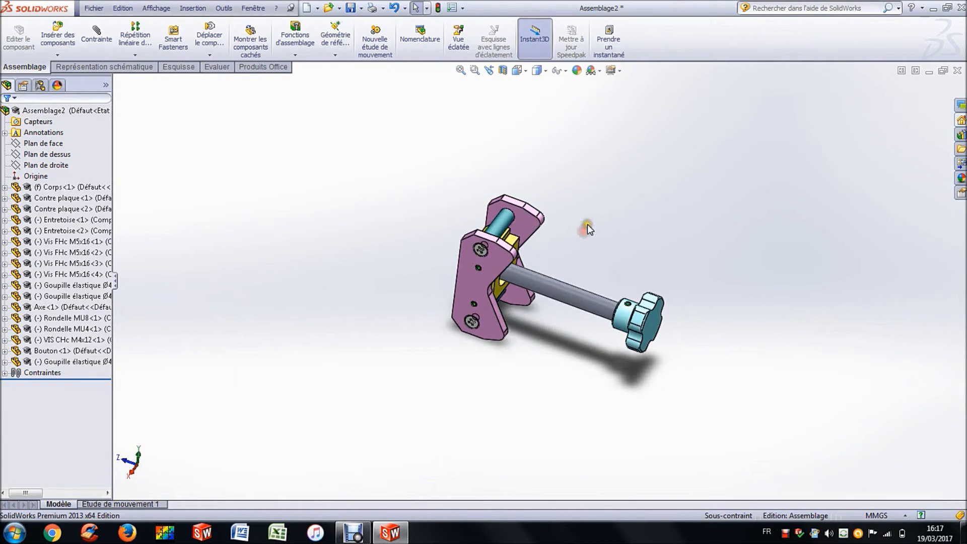
pyautogui.click(459, 72)
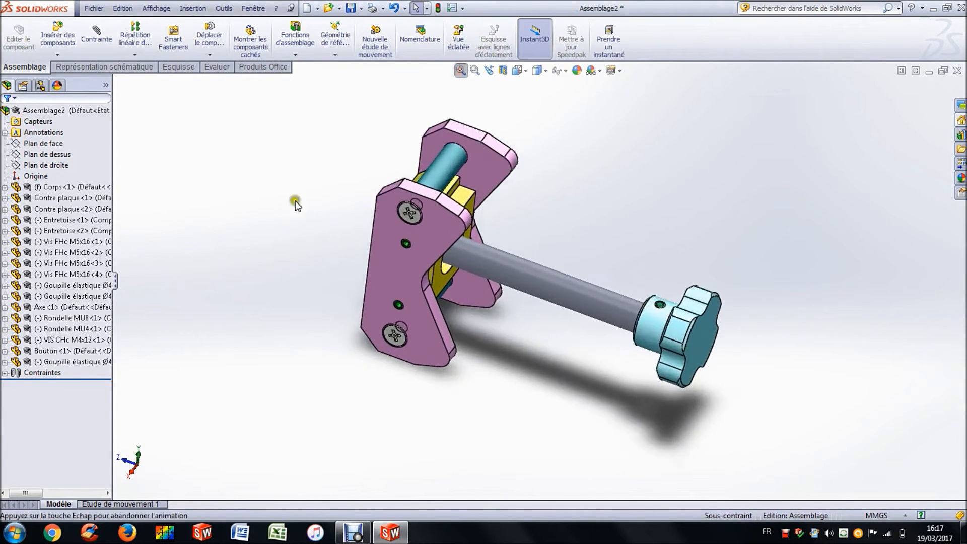
pyautogui.click(60, 39)
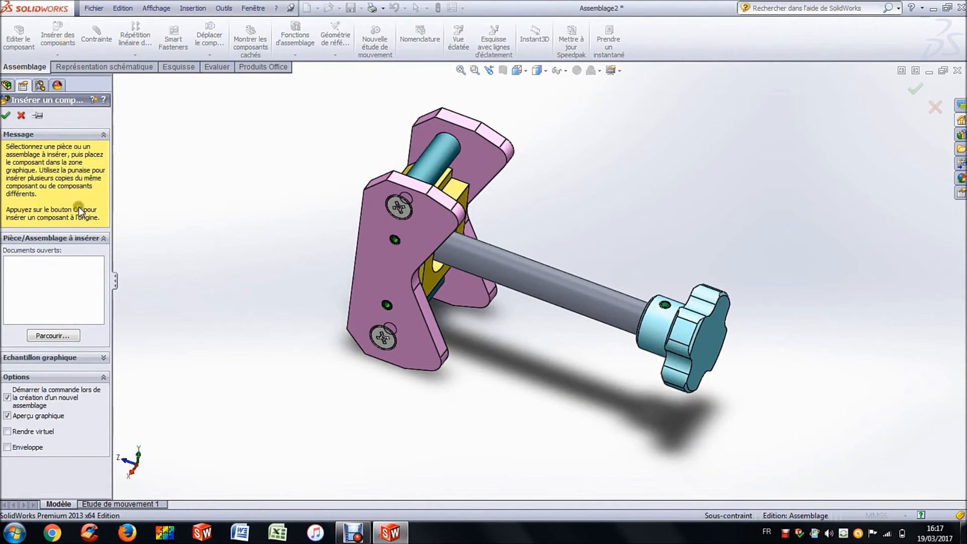
pyautogui.click(57, 335)
pyautogui.click(423, 259)
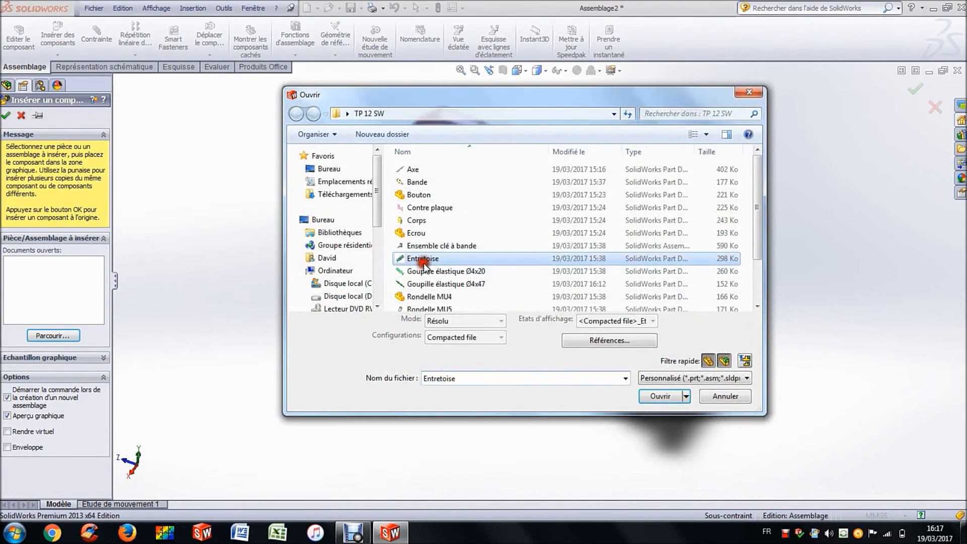
pyautogui.click(418, 236)
pyautogui.click(660, 396)
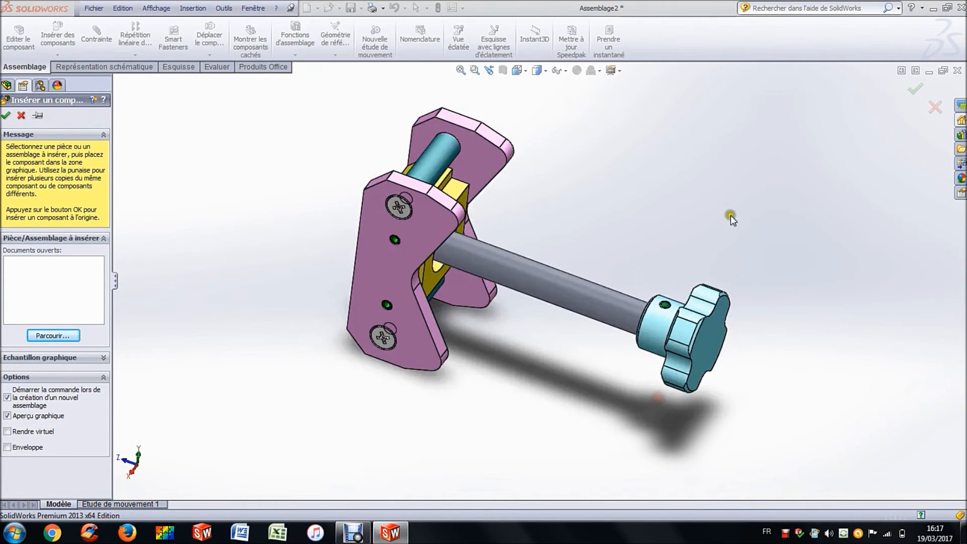
pyautogui.click(712, 159)
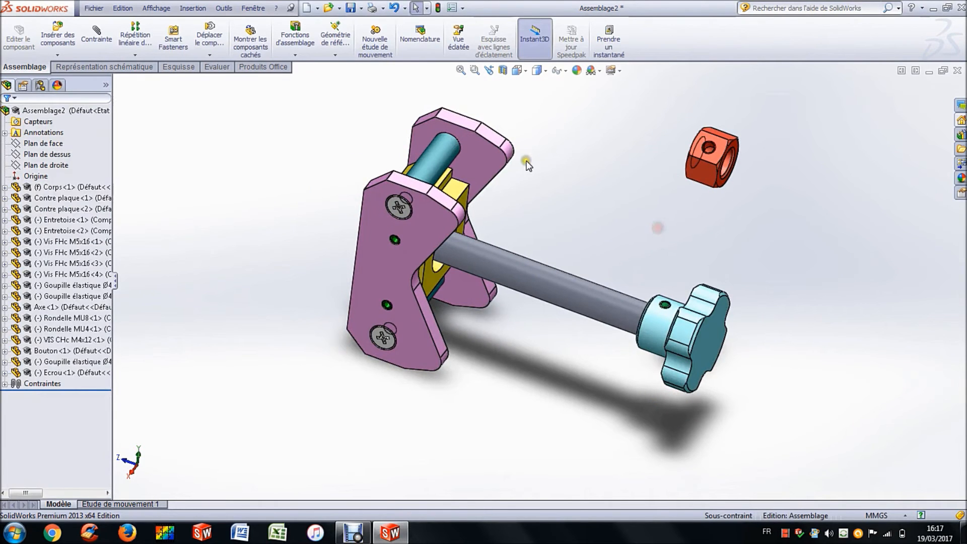
# Insert the Bande part from the TP 12 SW folder and place it in free space beside the Ecrou
pyautogui.click(49, 36)
pyautogui.click(59, 337)
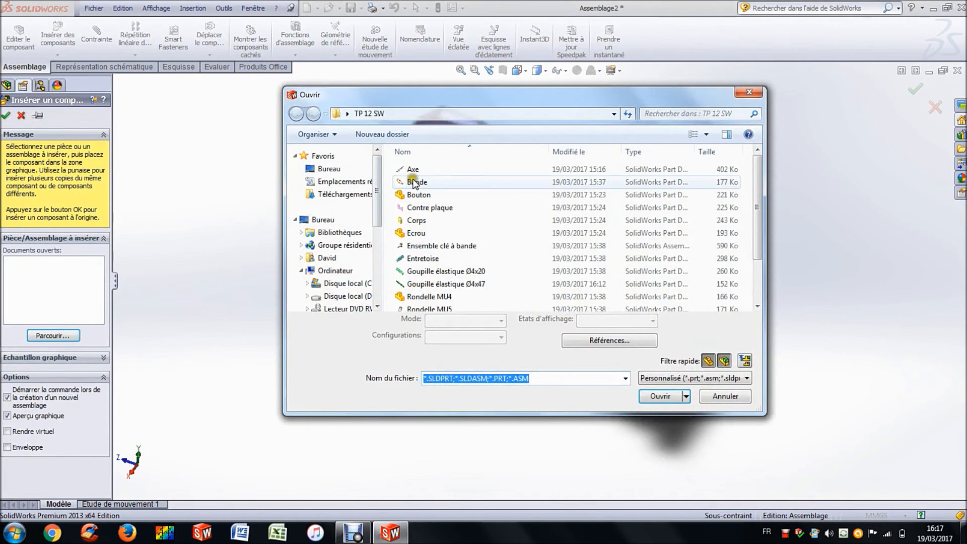
pyautogui.click(416, 182)
pyautogui.click(657, 396)
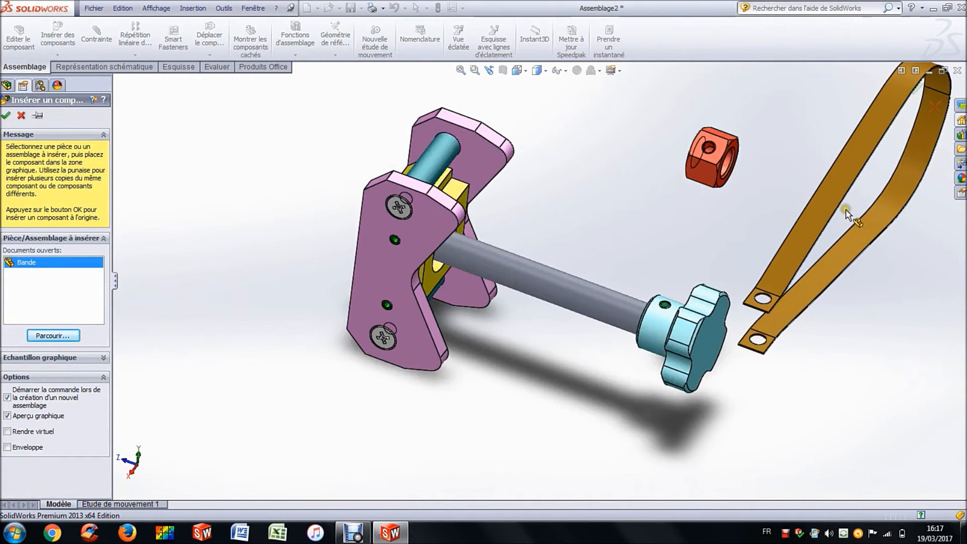
pyautogui.click(848, 212)
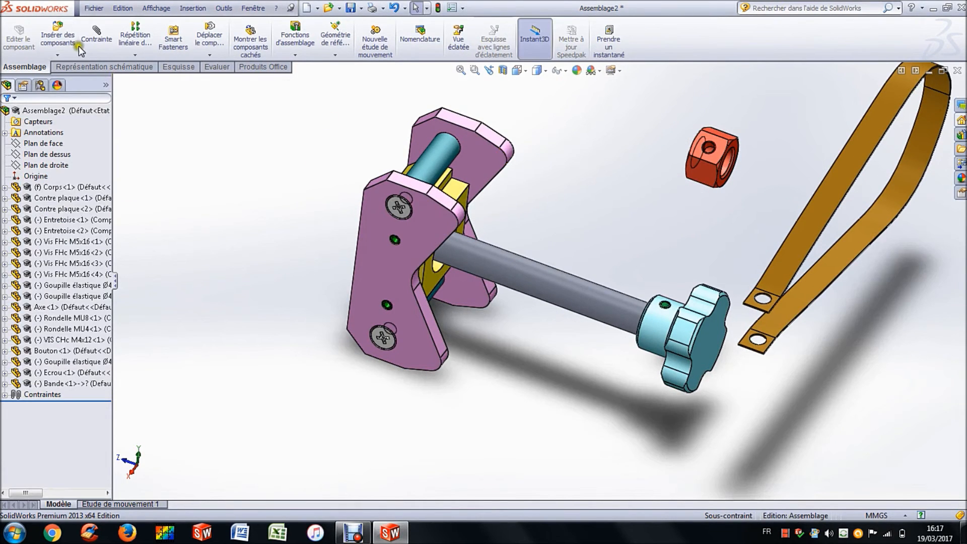
# Add a concentric mate between the Ecrou's bore and the Axe's cylindrical face, and slide the Ecrou along the Axe clear of the Bouton
pyautogui.moveTo(462, 185); pyautogui.dragTo(379, 164, button='middle')
pyautogui.click(97, 40)
pyautogui.scroll(-5, 611, 237)
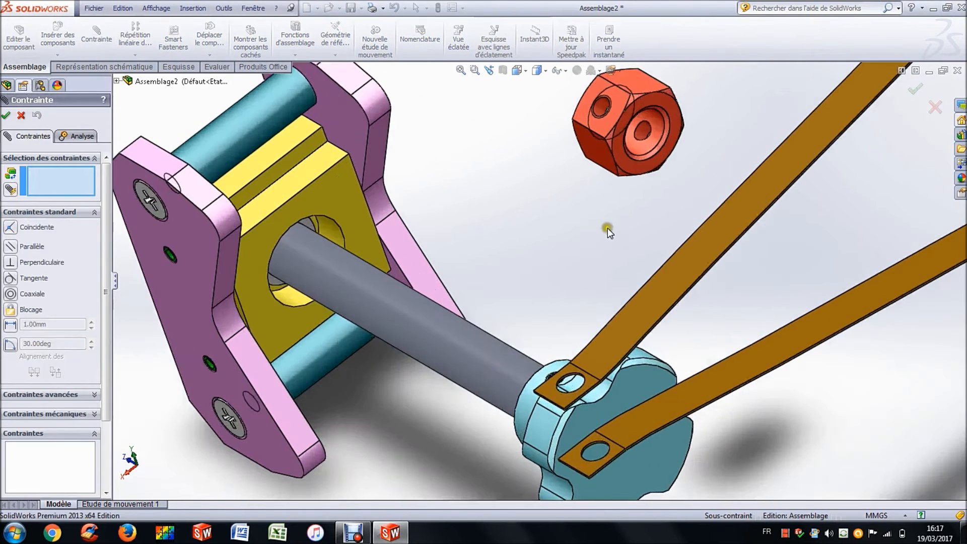
pyautogui.click(642, 142)
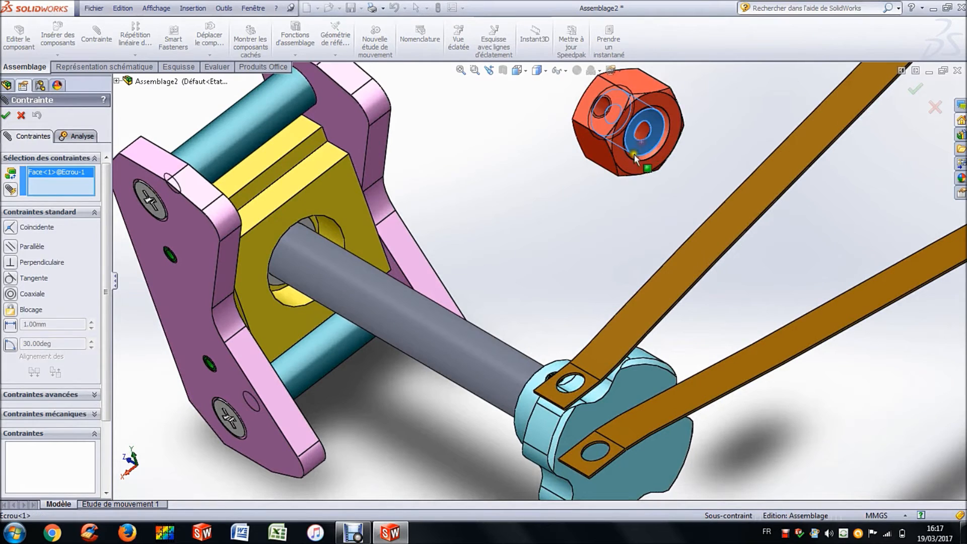
pyautogui.click(469, 358)
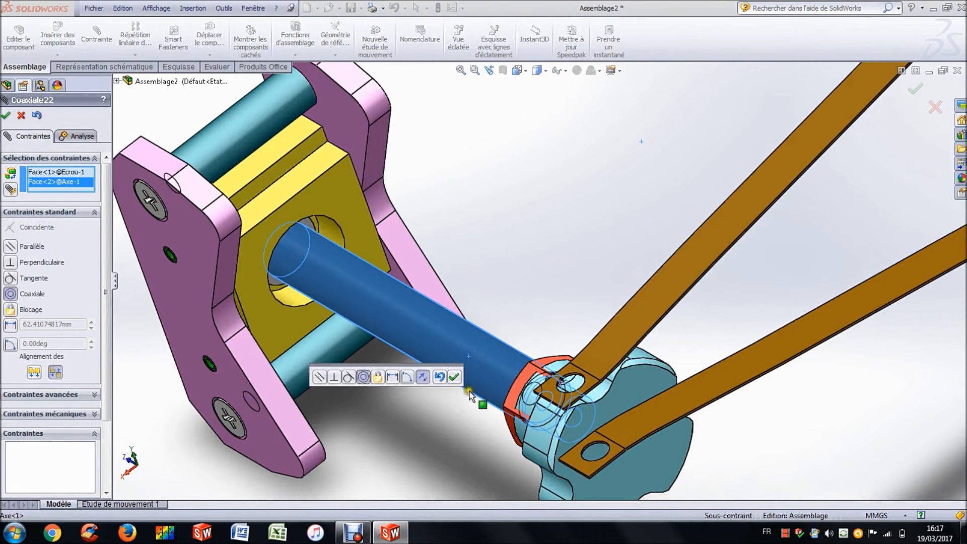
pyautogui.click(449, 379)
pyautogui.click(6, 115)
pyautogui.moveTo(531, 362)
pyautogui.mouseDown()
pyautogui.moveTo(430, 323)
pyautogui.moveTo(436, 272)
pyautogui.moveTo(406, 319)
pyautogui.moveTo(442, 301)
pyautogui.mouseUp()
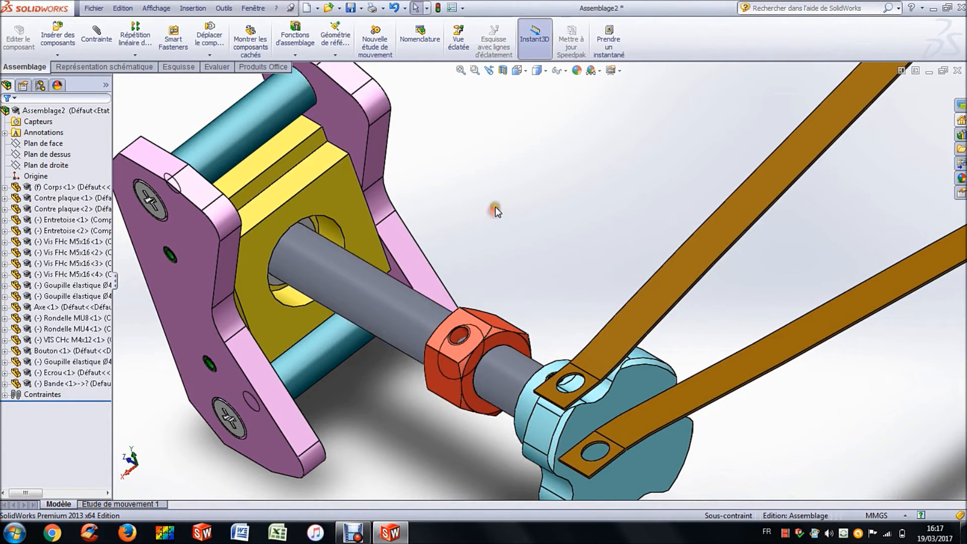
# Add a parallel mate between the Corps' upper flat face and the Ecrou's drilled flat, and test the Ecrou's sliding along the Axe
pyautogui.click(97, 39)
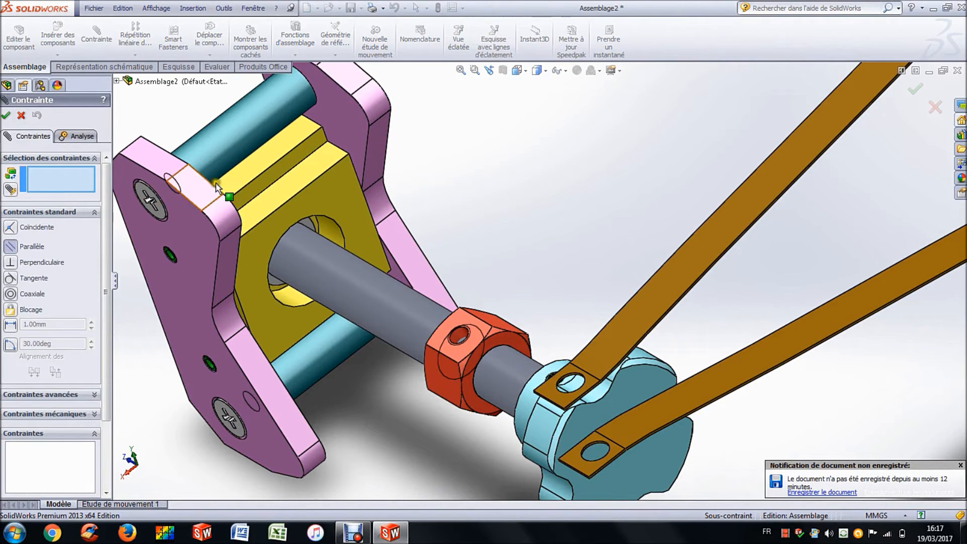
pyautogui.click(264, 160)
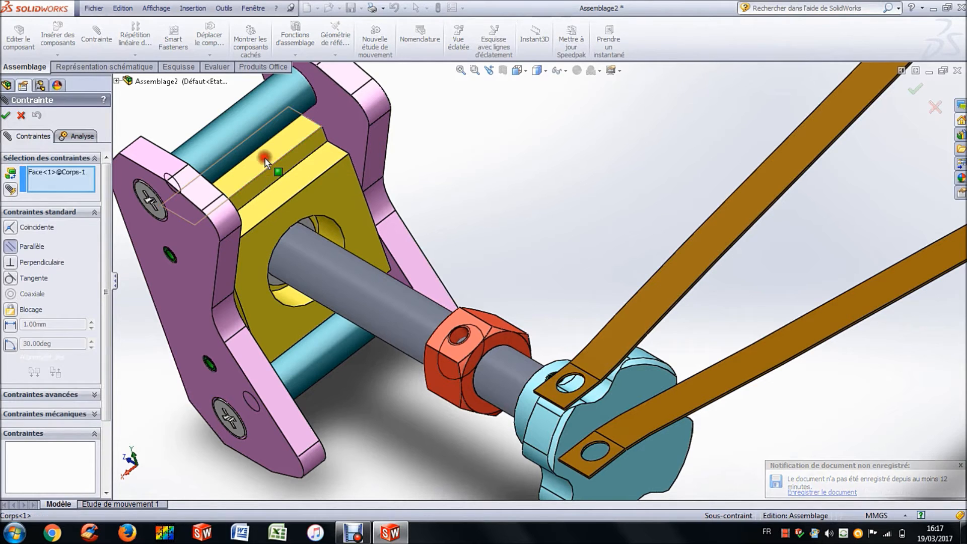
pyautogui.click(461, 316)
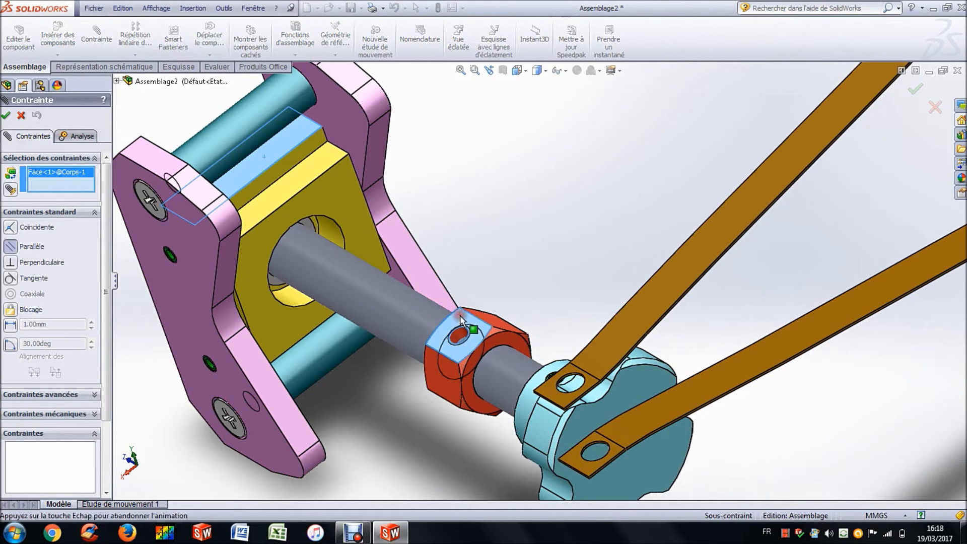
pyautogui.click(446, 334)
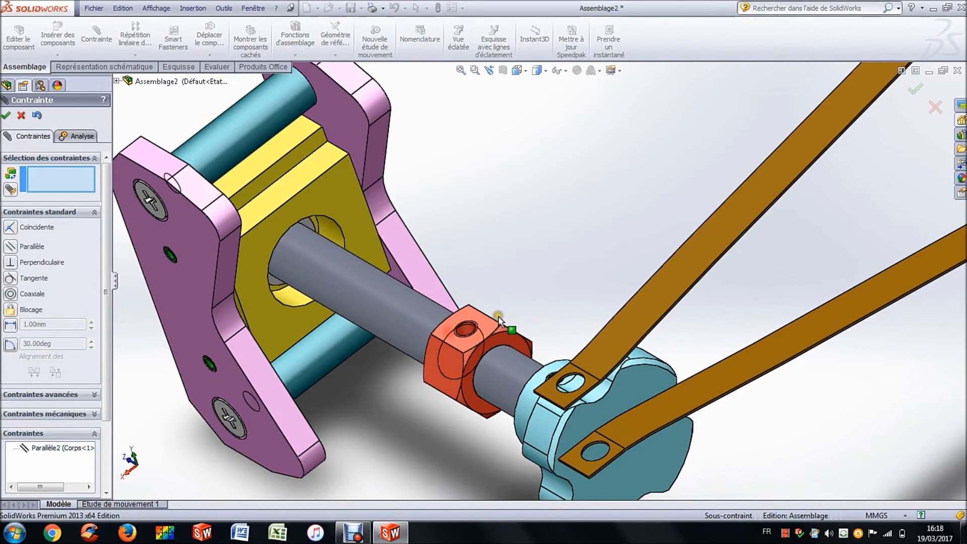
pyautogui.click(8, 119)
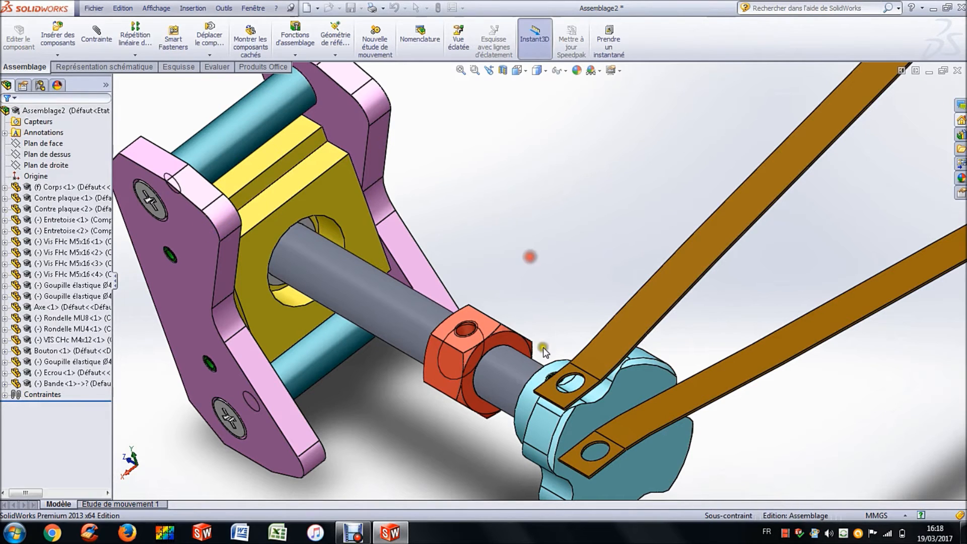
pyautogui.moveTo(490, 325); pyautogui.dragTo(484, 370)
pyautogui.click(531, 250)
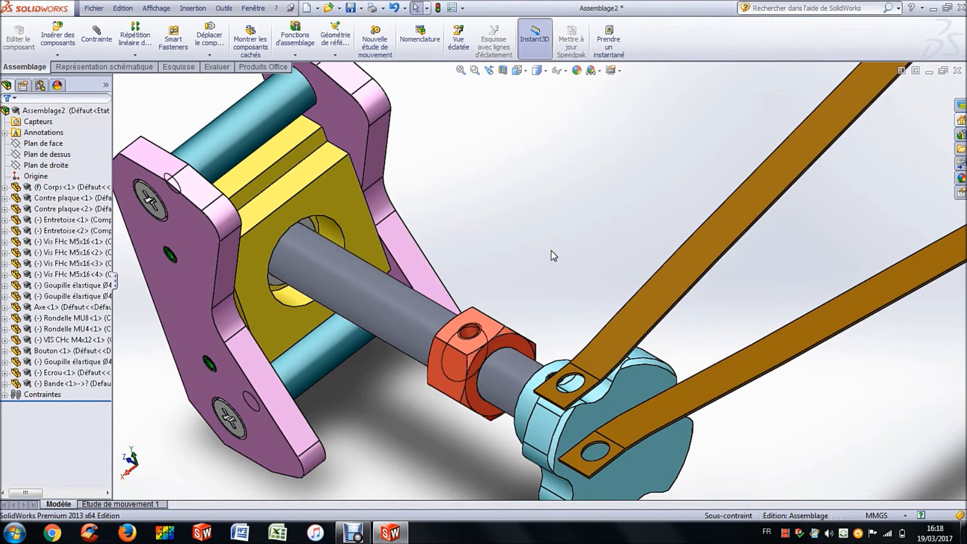
# Add a coincident mate between the Ecrou's upper drilled flat and the flat face of one of the Bande's end tabs
pyautogui.click(488, 328)
pyautogui.scroll(5, 540, 328)
pyautogui.moveTo(540, 328); pyautogui.dragTo(442, 257, button='middle')
pyautogui.scroll(-5, 536, 321)
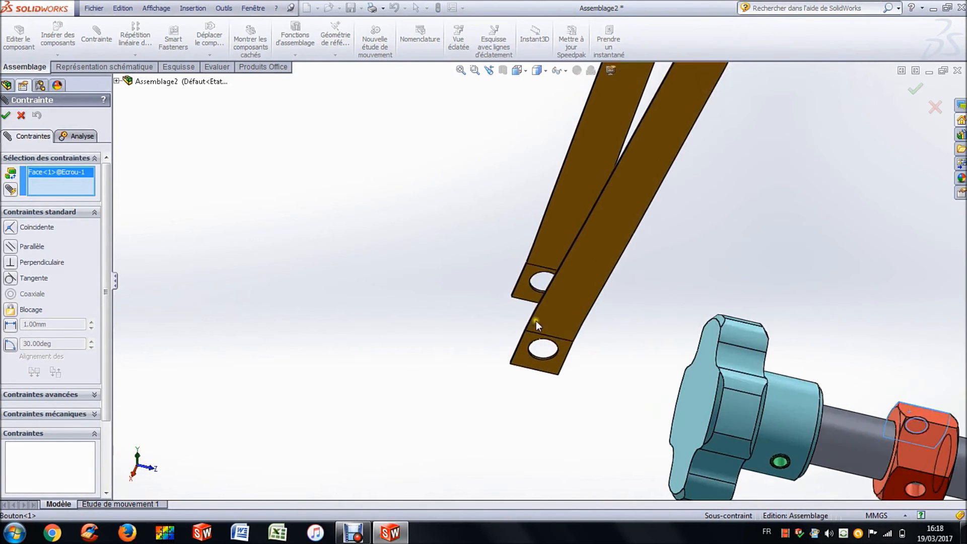
pyautogui.click(523, 288)
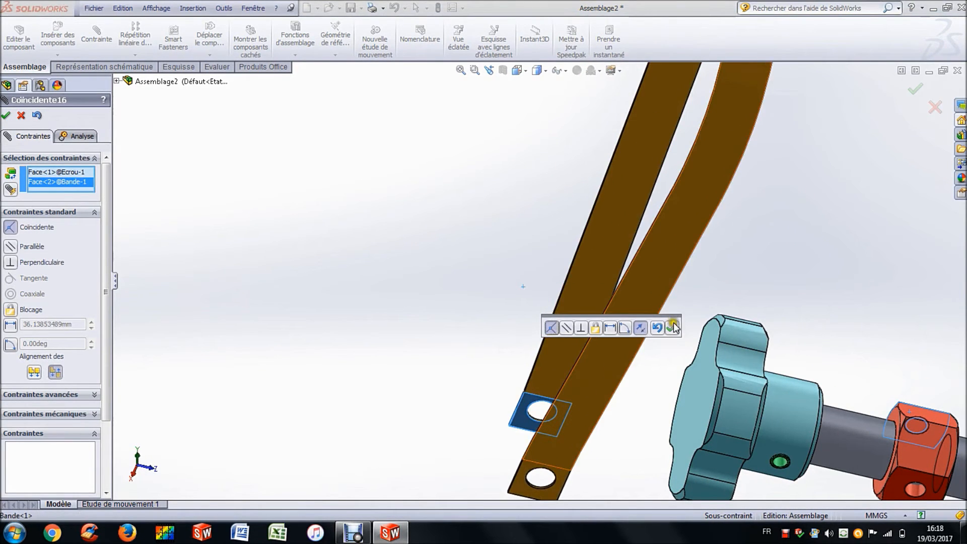
pyautogui.click(672, 328)
# Add a concentric mate between the Ecrou's lower flat hole and the Bande's end tab hole, and finish mating
pyautogui.scroll(5, 711, 314)
pyautogui.scroll(-4, 594, 338)
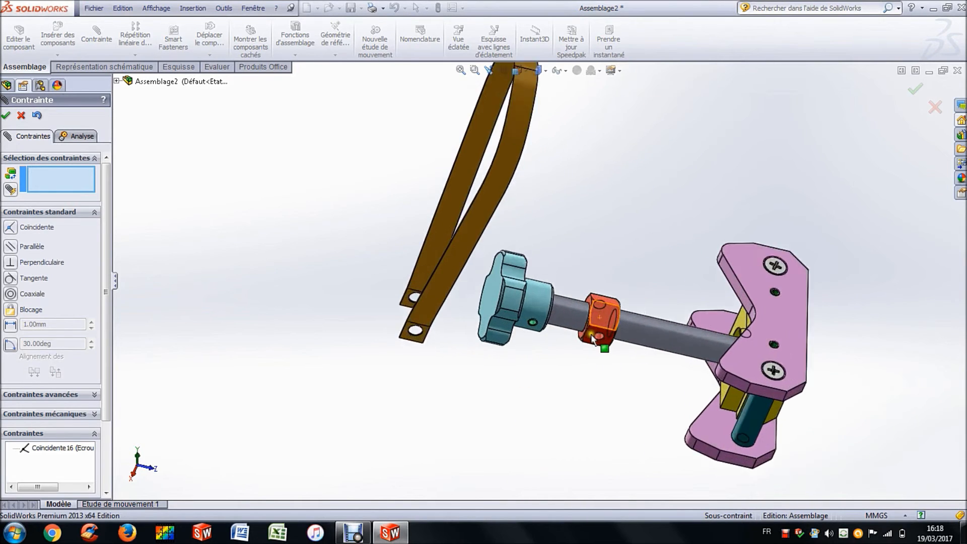
pyautogui.scroll(-4, 593, 339)
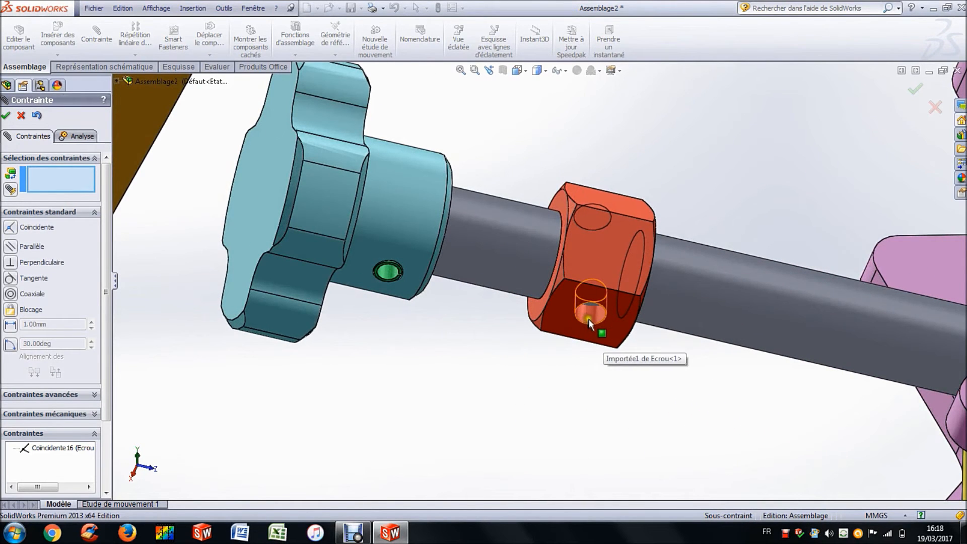
pyautogui.click(588, 316)
pyautogui.scroll(3, 539, 293)
pyautogui.scroll(-8, 280, 313)
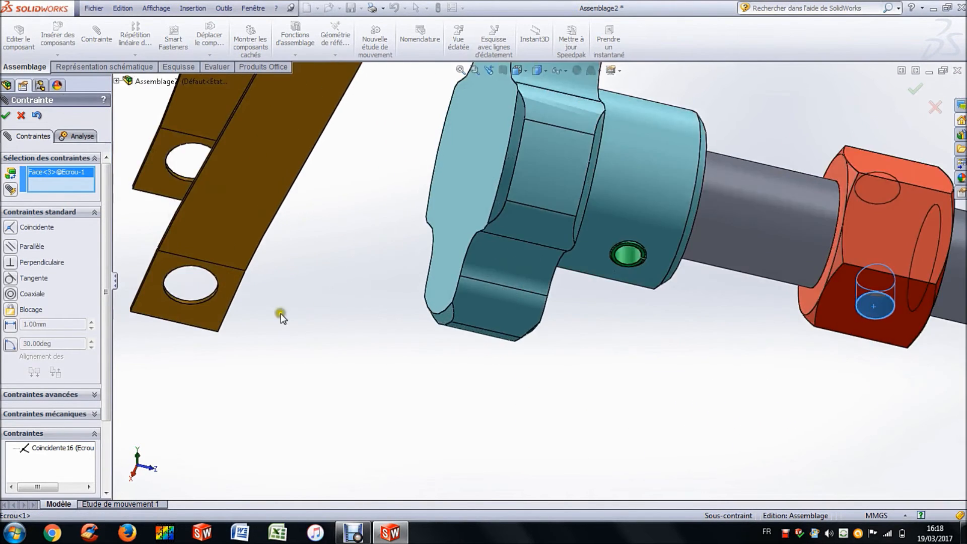
pyautogui.click(226, 271)
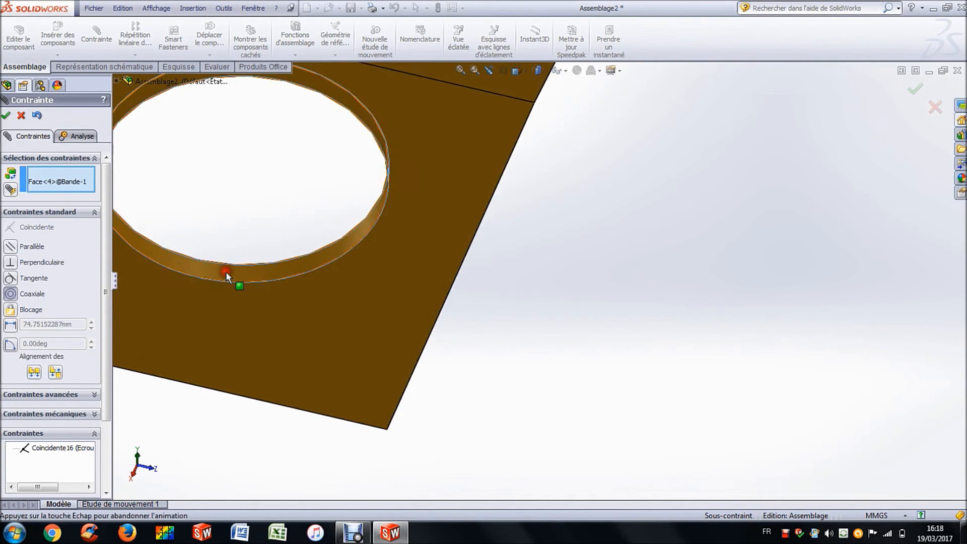
pyautogui.click(460, 71)
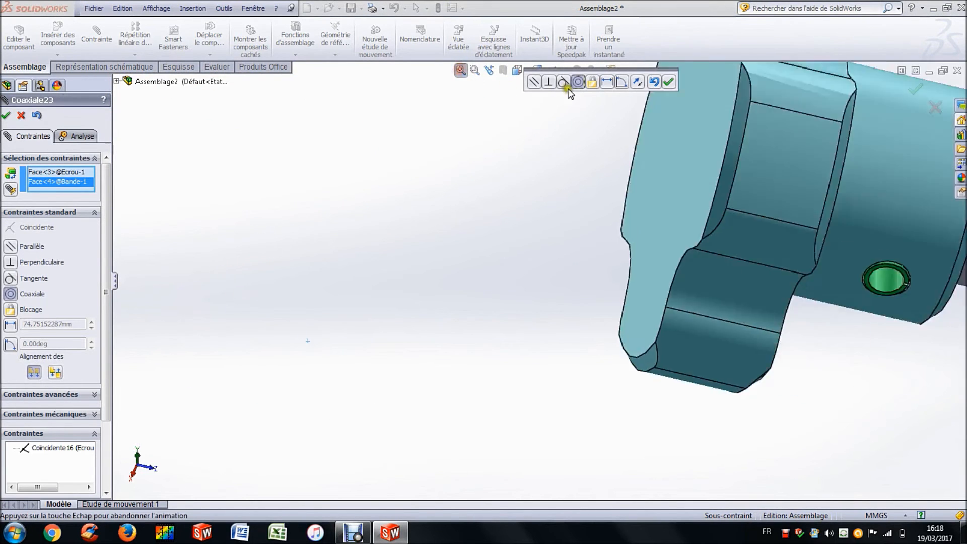
pyautogui.click(668, 82)
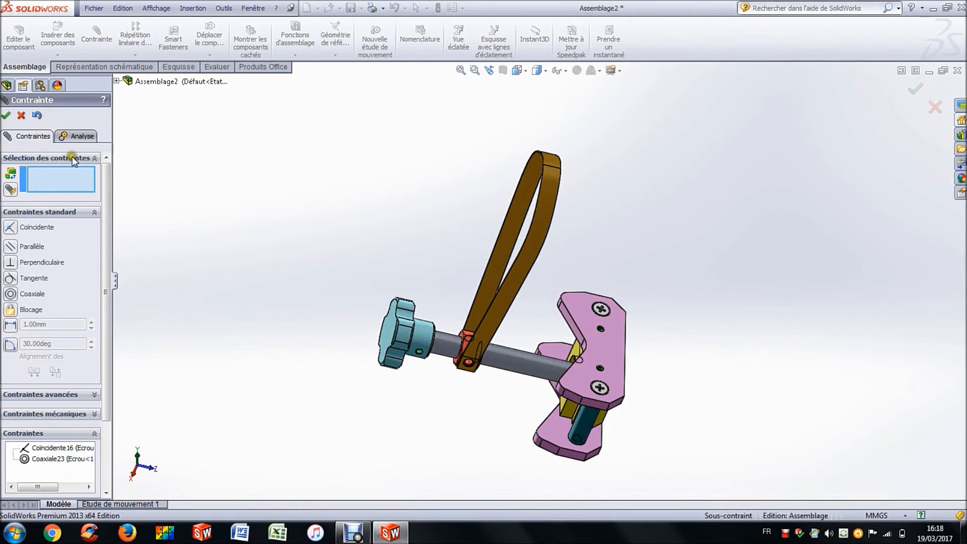
pyautogui.press('Escape')
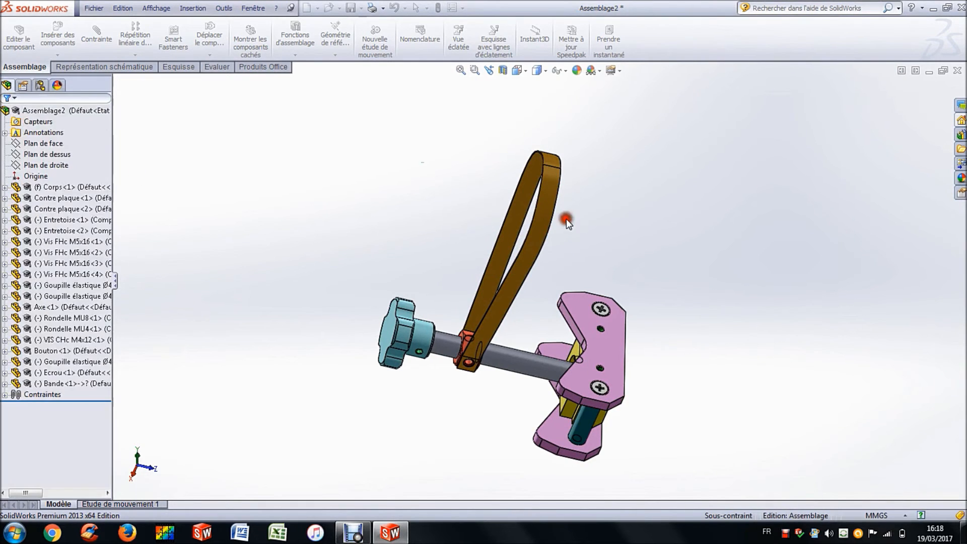
# Test the movement of the Bande and Ecrou, and slide the Ecrou back along the Axe close to the Bouton
pyautogui.moveTo(545, 192); pyautogui.dragTo(776, 253)
pyautogui.click(648, 389)
pyautogui.moveTo(668, 407); pyautogui.dragTo(650, 393, button='middle')
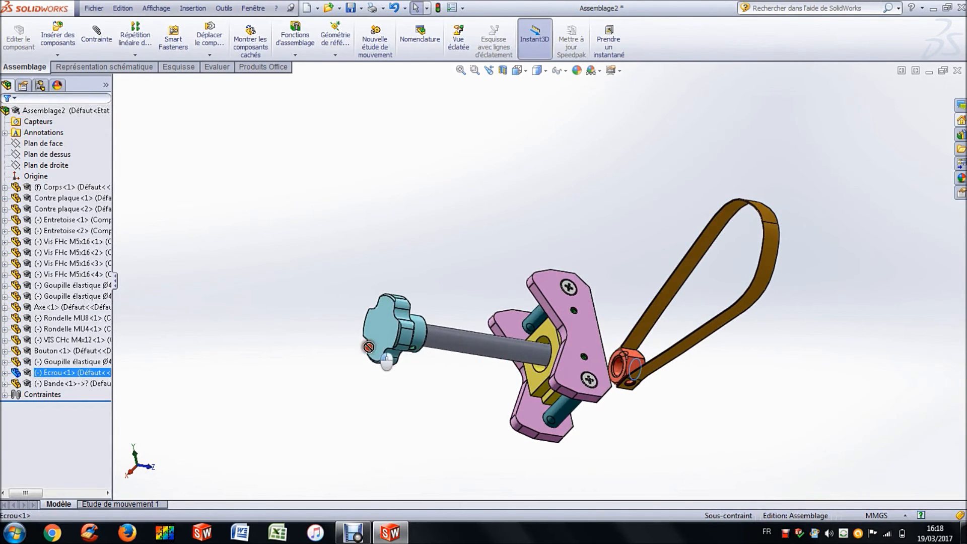
pyautogui.moveTo(630, 364); pyautogui.dragTo(426, 358)
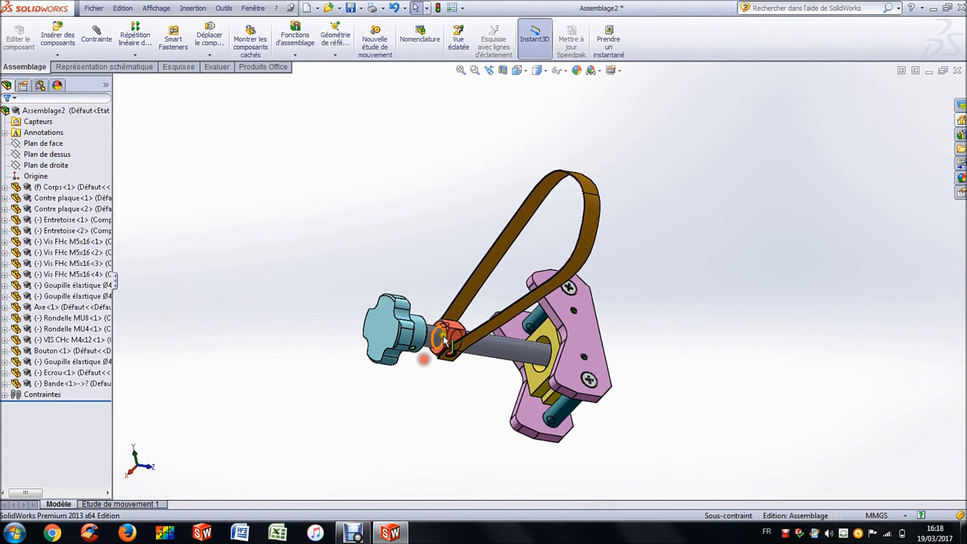
# Fix the Ecrou in place on the Axe
pyautogui.scroll(-10, 423, 353)
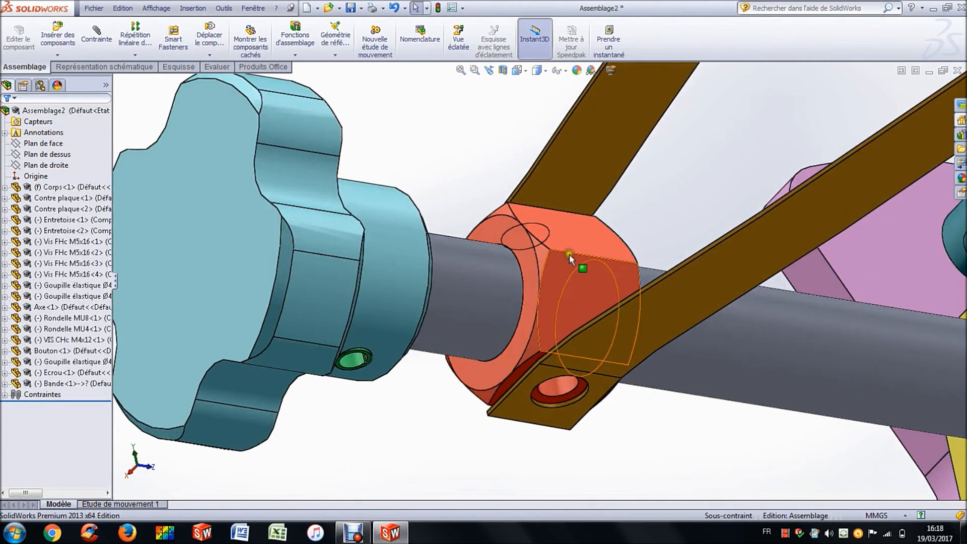
pyautogui.rightClick(570, 225)
pyautogui.click(615, 361)
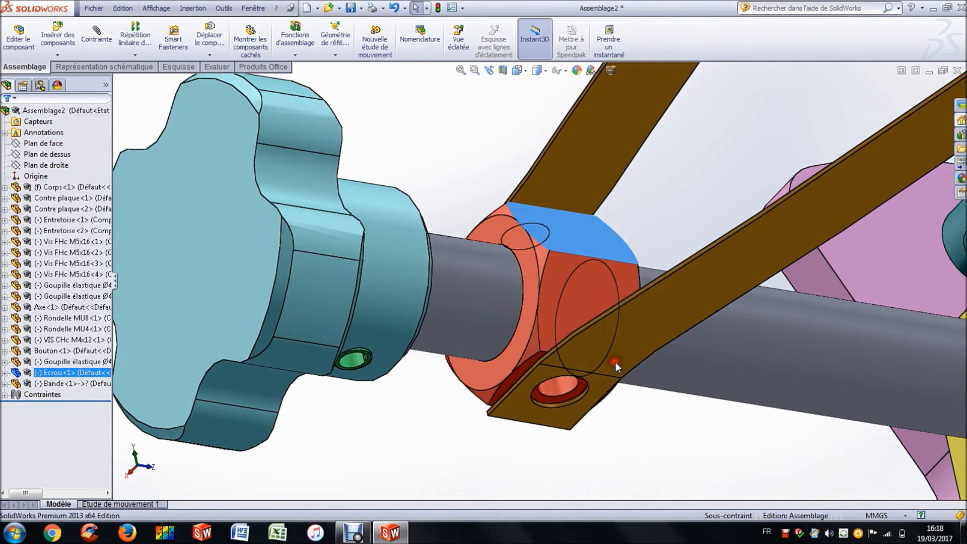
# Swing the Bande about the fixed Ecrou so its loop passes between the Contre plaques and around the Corps
pyautogui.scroll(5, 688, 414)
pyautogui.scroll(3, 686, 411)
pyautogui.moveTo(674, 359); pyautogui.dragTo(623, 328, button='middle')
pyautogui.moveTo(506, 212); pyautogui.dragTo(775, 334)
pyautogui.click(636, 217)
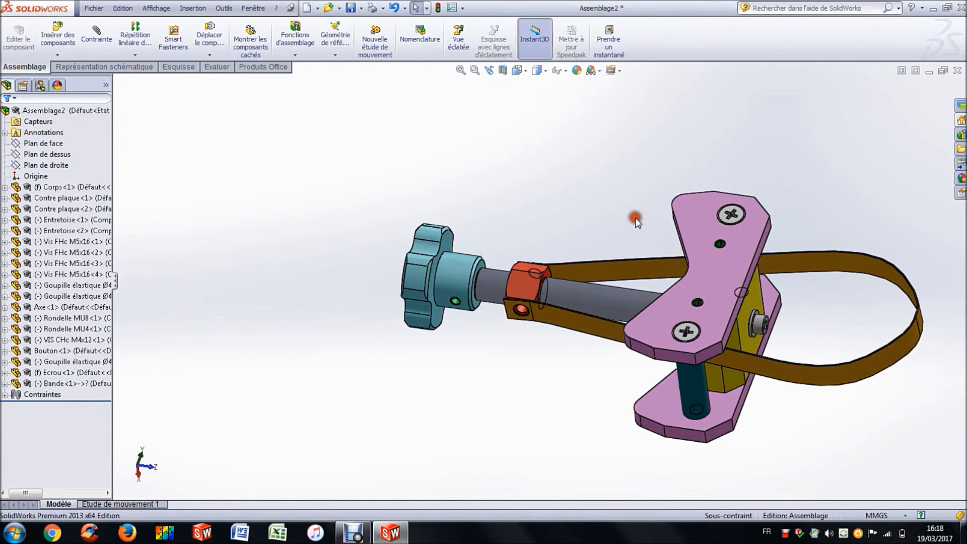
# Add a parallel mate between the inner face of Contre plaque<2> and the Bande's narrow edge face, and finish mating
pyautogui.moveTo(643, 198); pyautogui.dragTo(680, 291, button='middle')
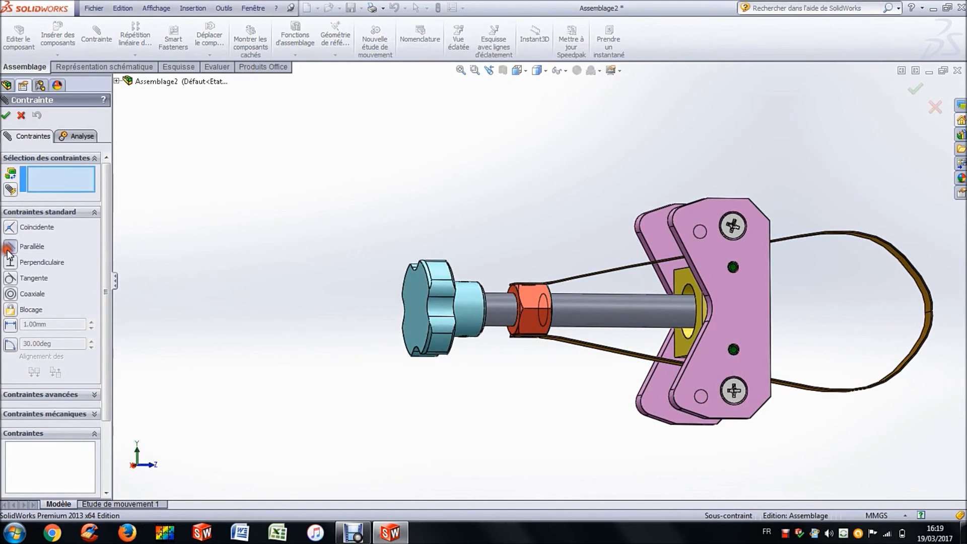
pyautogui.scroll(-10, 676, 250)
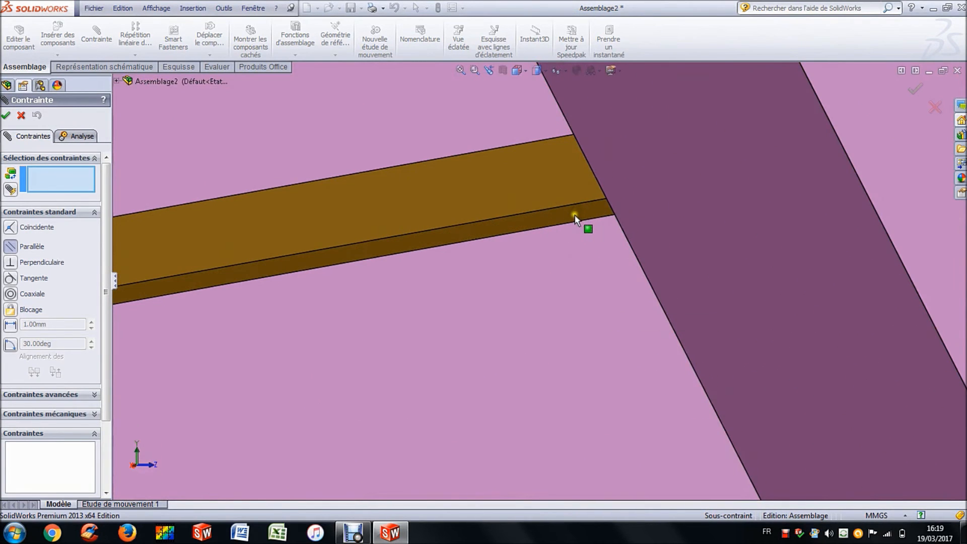
pyautogui.click(575, 215)
pyautogui.scroll(6, 576, 215)
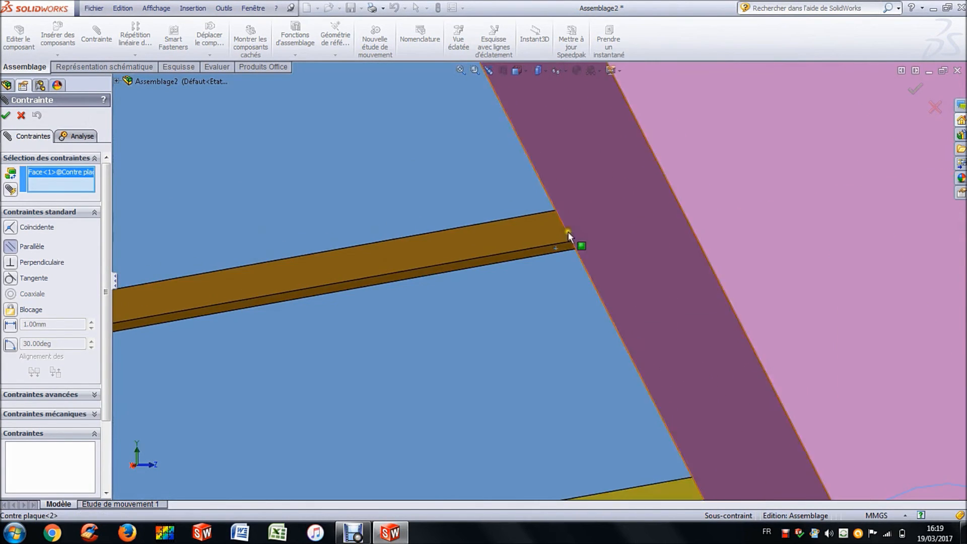
pyautogui.scroll(-10, 319, 323)
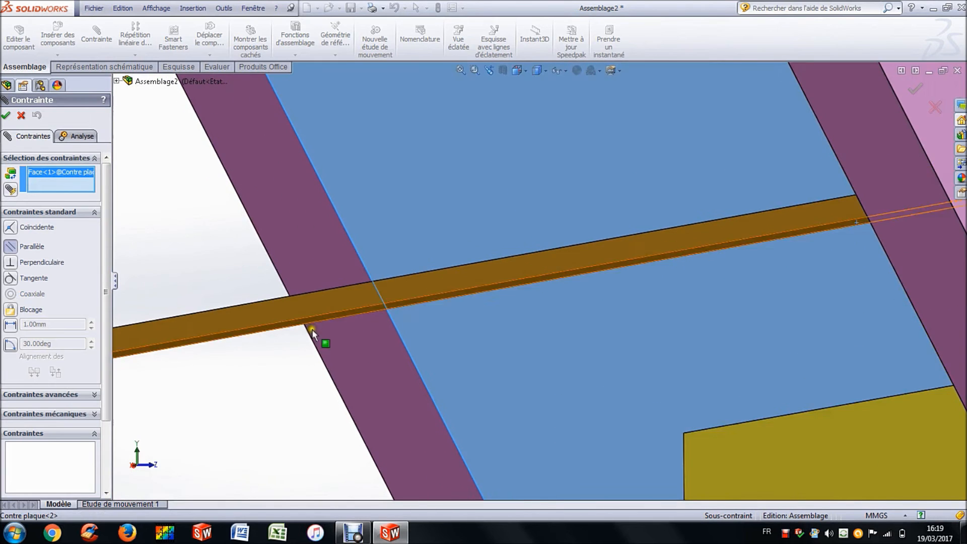
pyautogui.scroll(8, 736, 202)
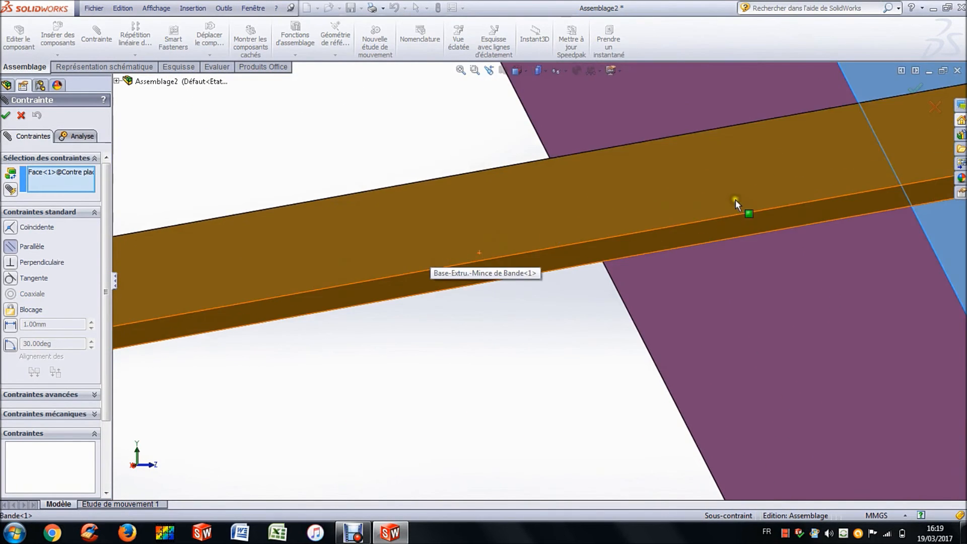
pyautogui.scroll(10, 736, 200)
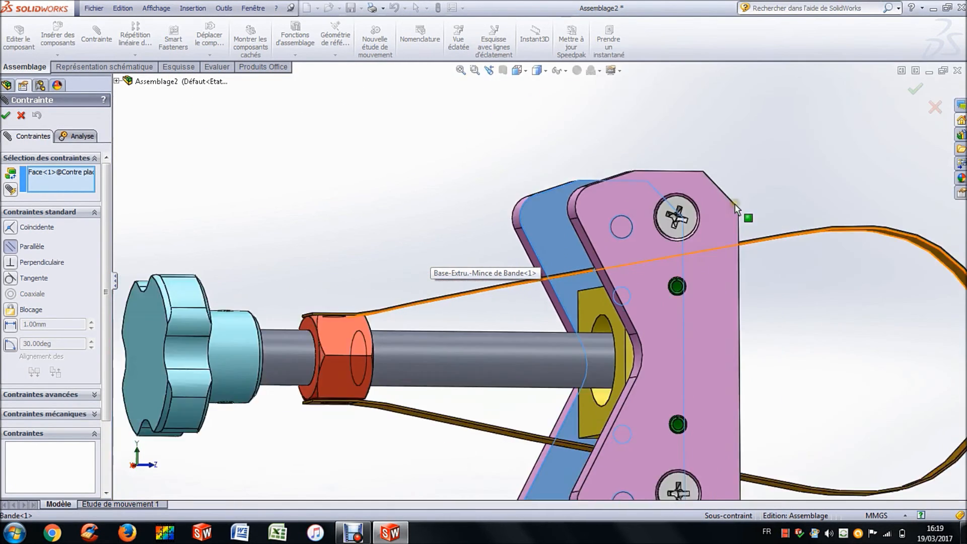
pyautogui.scroll(-10, 506, 391)
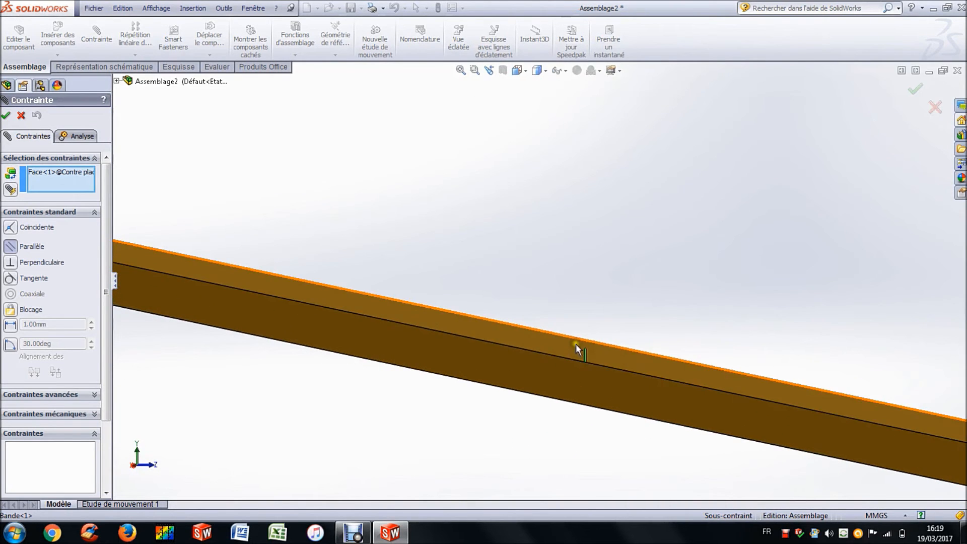
pyautogui.click(575, 344)
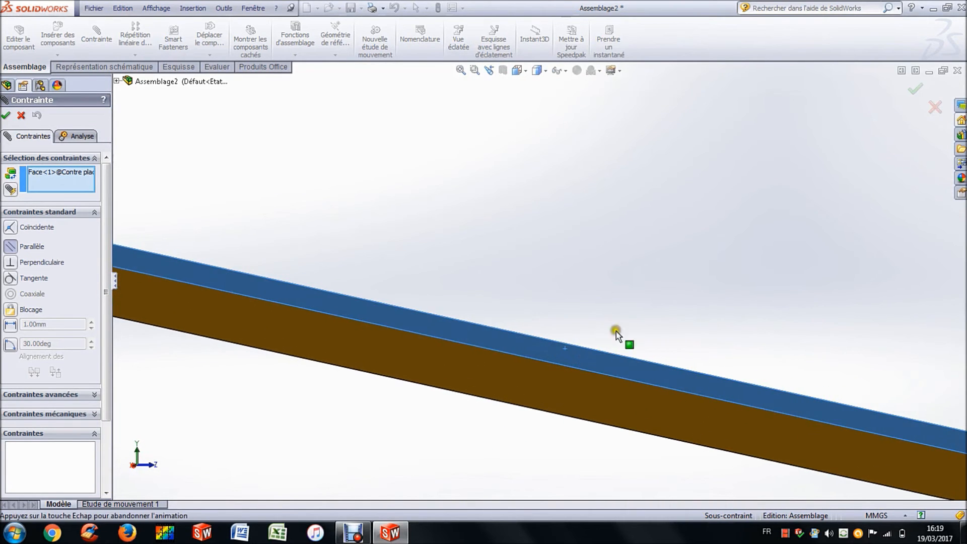
pyautogui.scroll(5, 771, 253)
pyautogui.scroll(6, 771, 253)
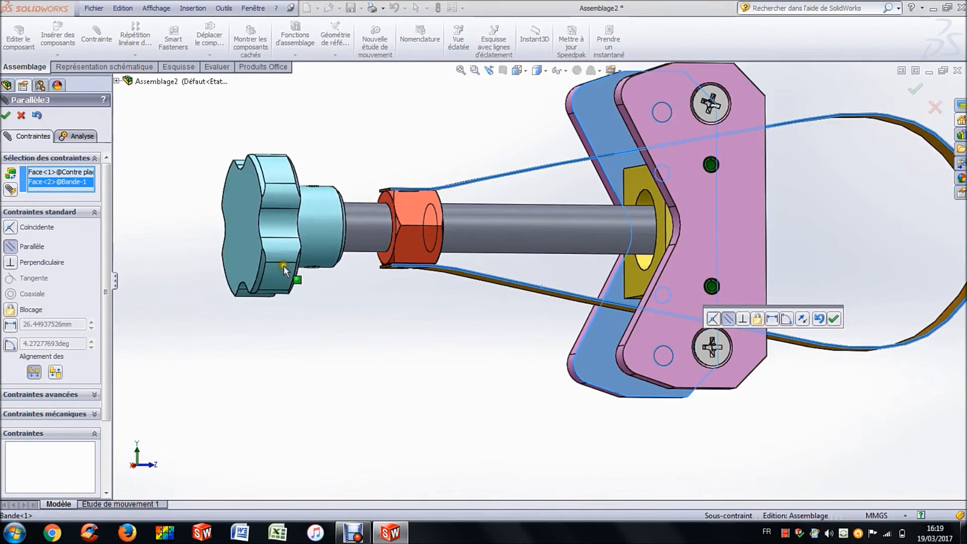
pyautogui.click(4, 117)
pyautogui.click(22, 117)
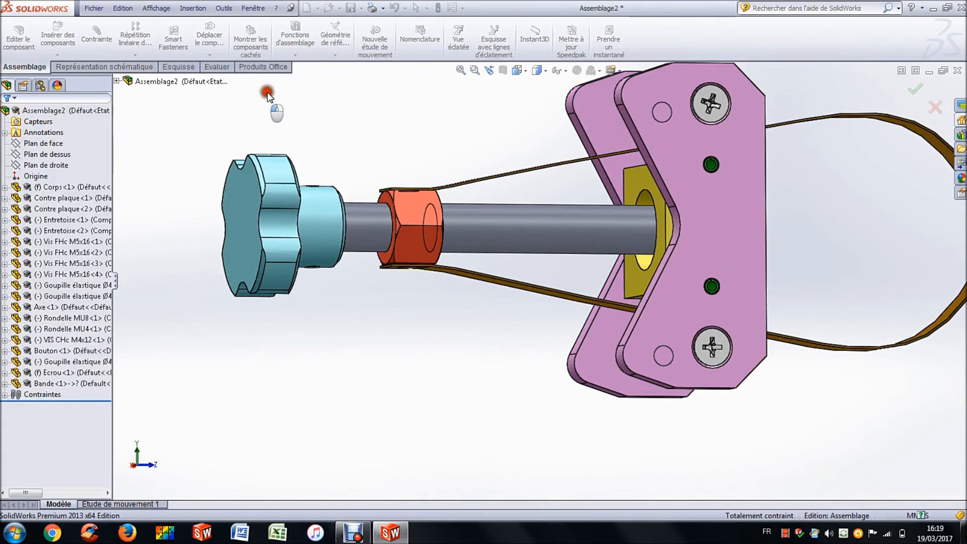
# Release the fixed Ecrou and slide it with the Bande slightly along the Axe toward the Bouton
pyautogui.scroll(3, 587, 138)
pyautogui.moveTo(587, 138); pyautogui.dragTo(546, 175, button='middle')
pyautogui.scroll(-8, 436, 268)
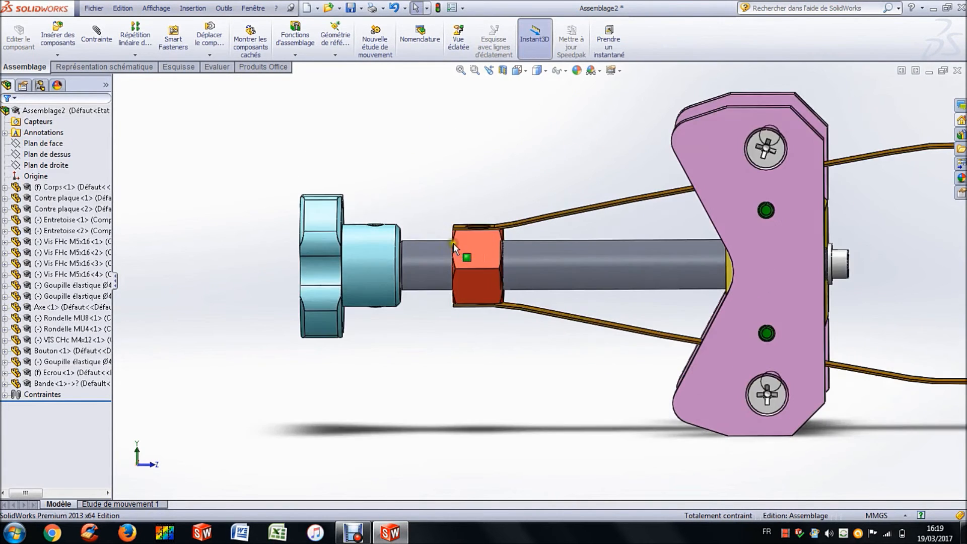
pyautogui.rightClick(503, 273)
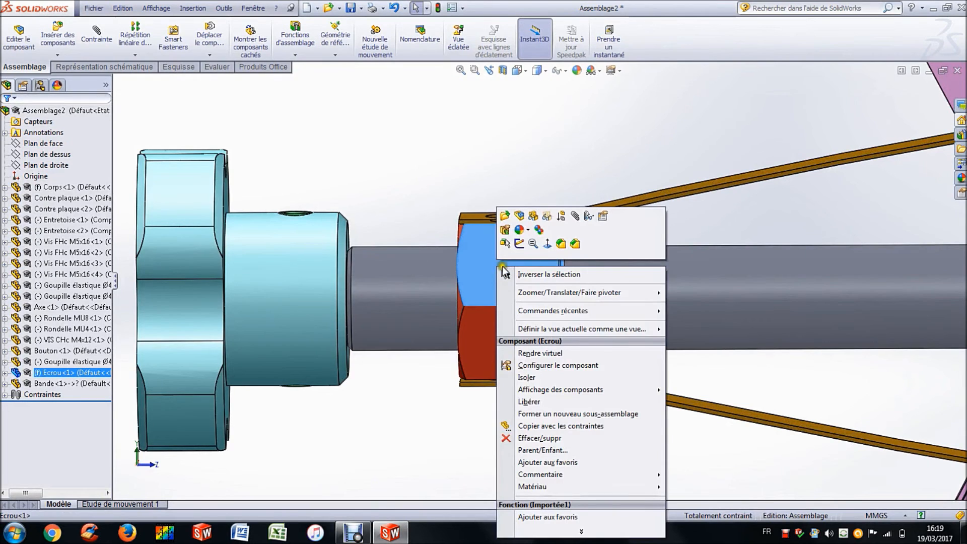
pyautogui.click(529, 401)
pyautogui.scroll(5, 522, 400)
pyautogui.moveTo(535, 315); pyautogui.dragTo(531, 358)
# Orient the view normal to the outer face of Contre plaque<2> and fix the Ecrou at its current position on the Axe
pyautogui.moveTo(611, 228); pyautogui.dragTo(733, 241, button='middle')
pyautogui.scroll(-5, 726, 206)
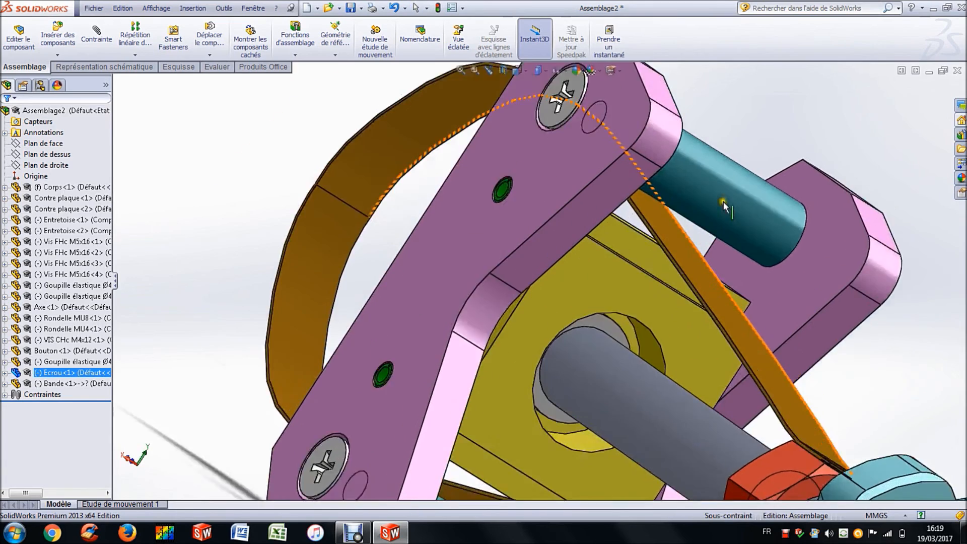
pyautogui.scroll(-3, 724, 202)
pyautogui.moveTo(648, 255); pyautogui.dragTo(610, 225, button='middle')
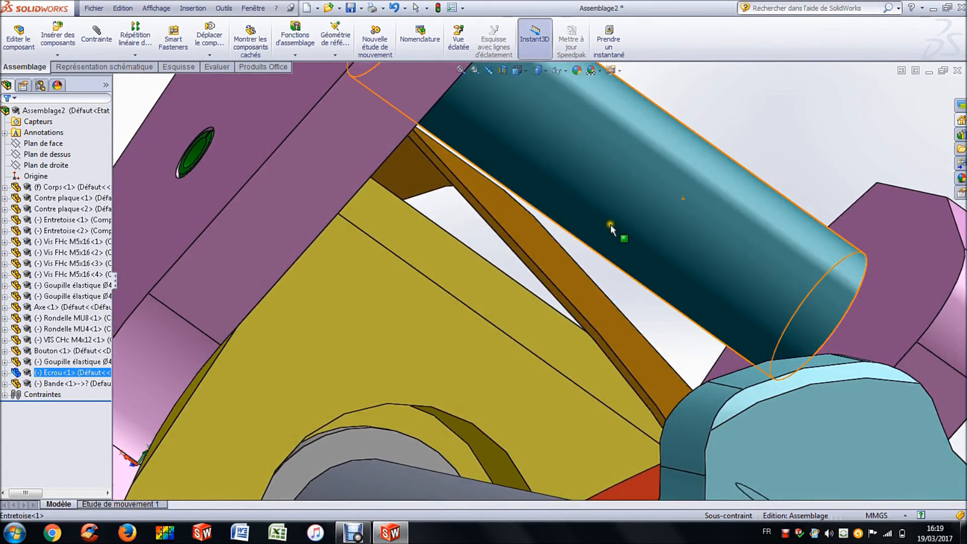
pyautogui.press('f')
pyautogui.click(539, 200)
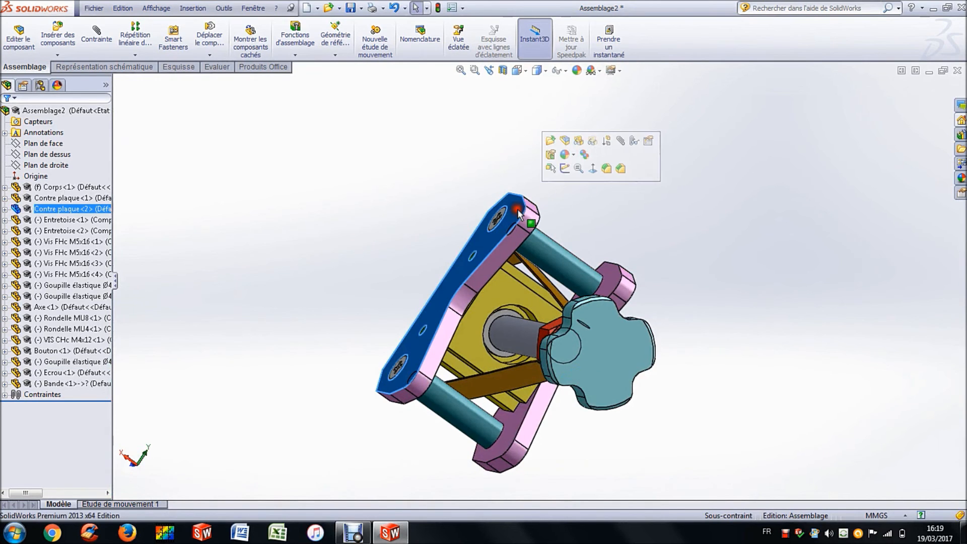
pyautogui.click(587, 167)
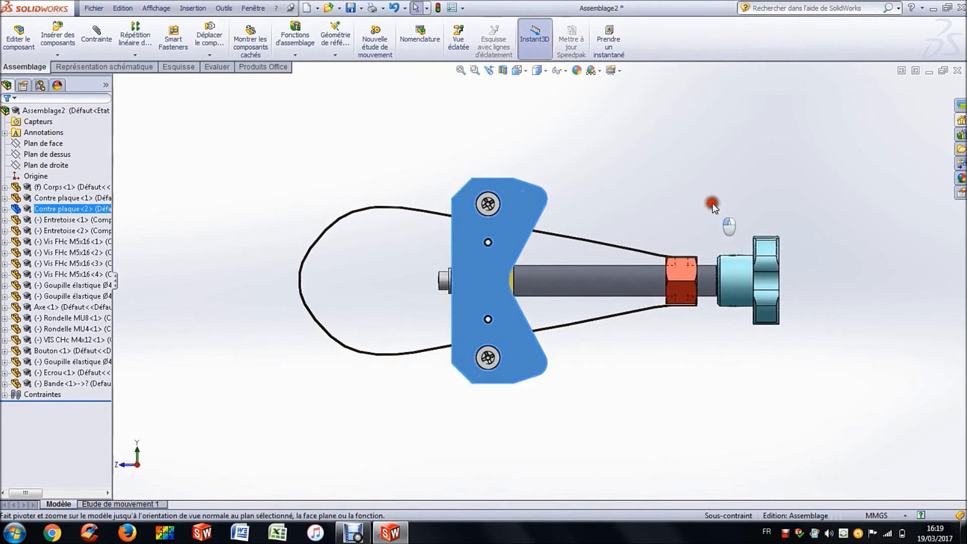
pyautogui.scroll(-10, 687, 285)
pyautogui.click(594, 269)
pyautogui.rightClick(594, 269)
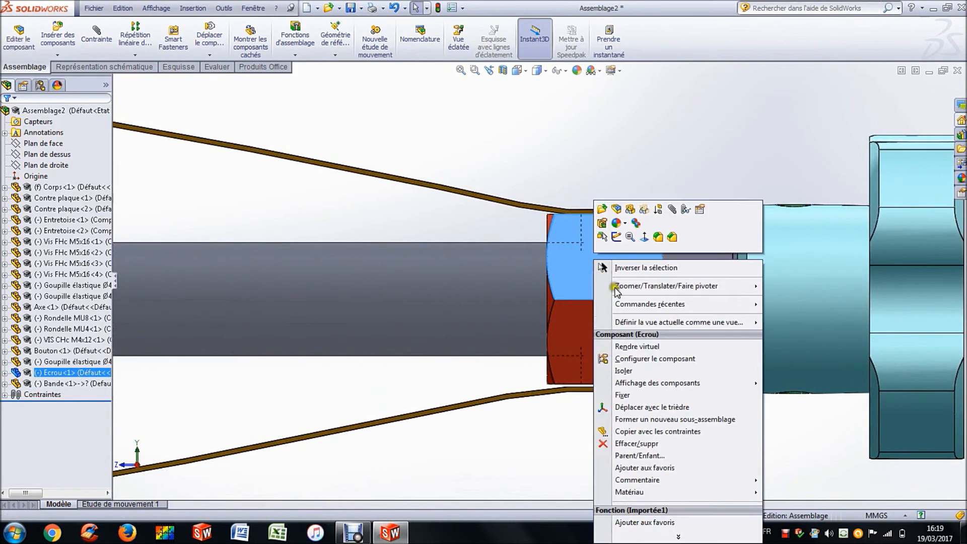
pyautogui.click(622, 396)
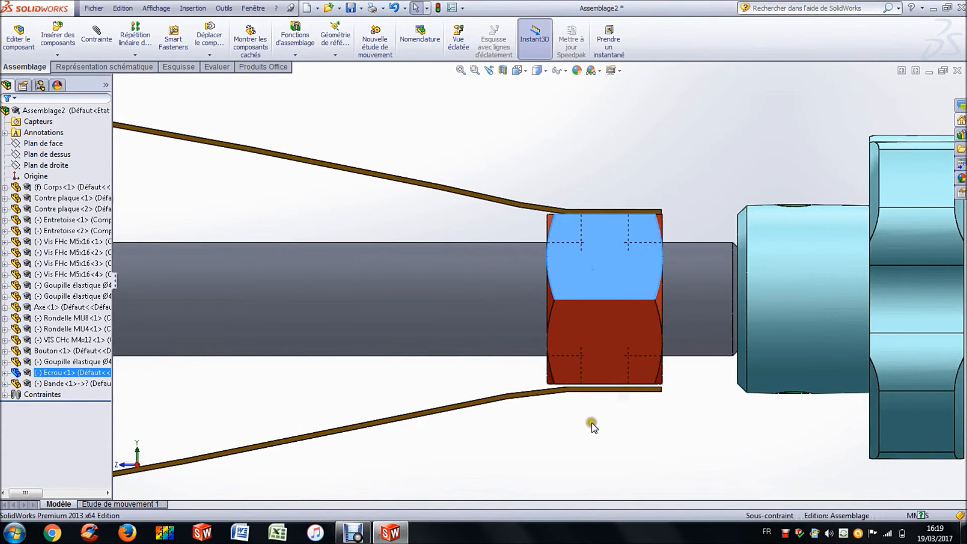
pyautogui.click(585, 421)
# Insert the Rondelle MU5 from the TP 12 SW folder and place it in free space above the Bouton
pyautogui.scroll(5, 620, 391)
pyautogui.moveTo(577, 209); pyautogui.dragTo(540, 208, button='middle')
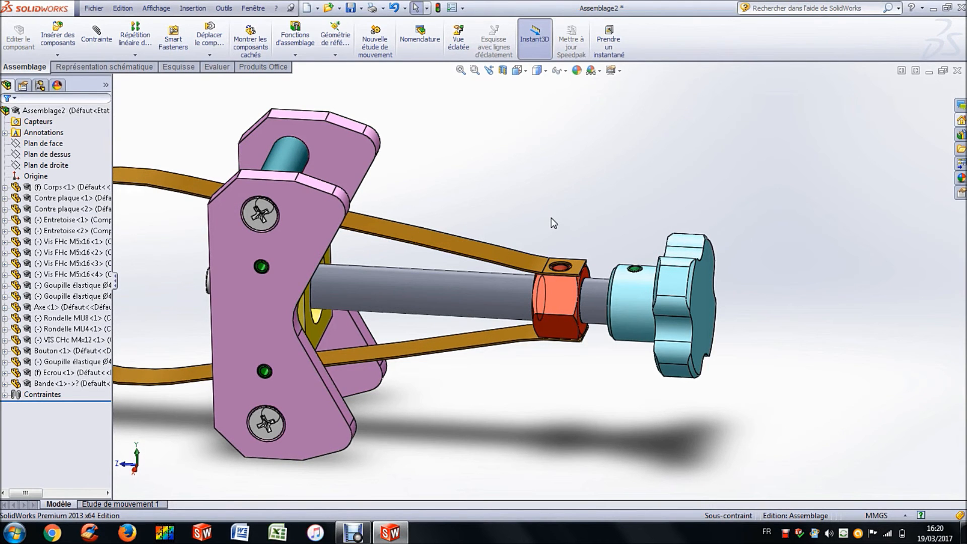
pyautogui.scroll(3, 537, 231)
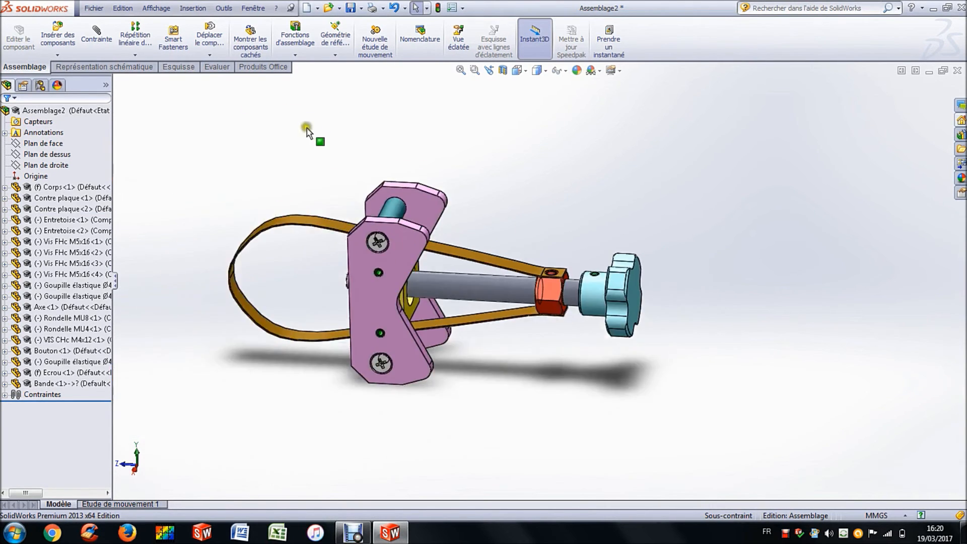
pyautogui.scroll(-5, 559, 267)
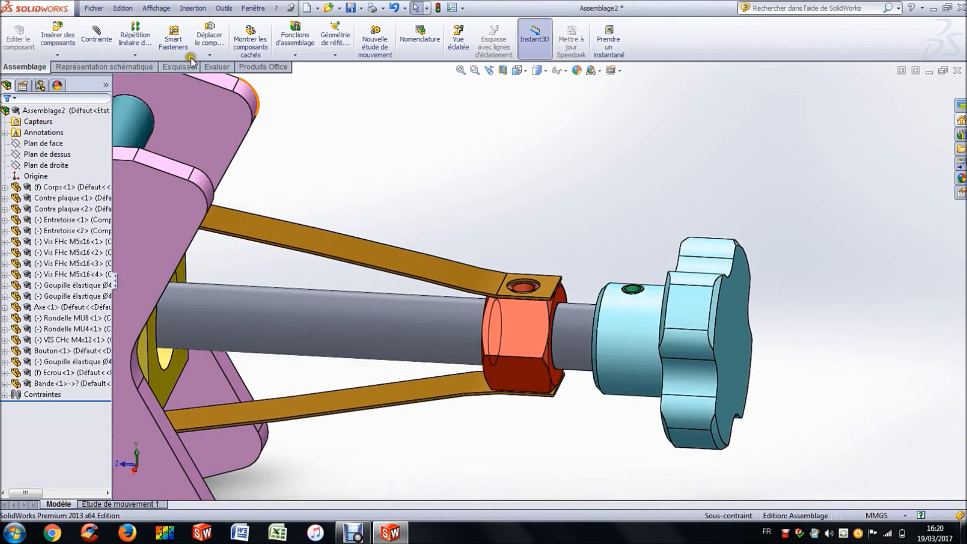
pyautogui.click(57, 42)
pyautogui.click(53, 336)
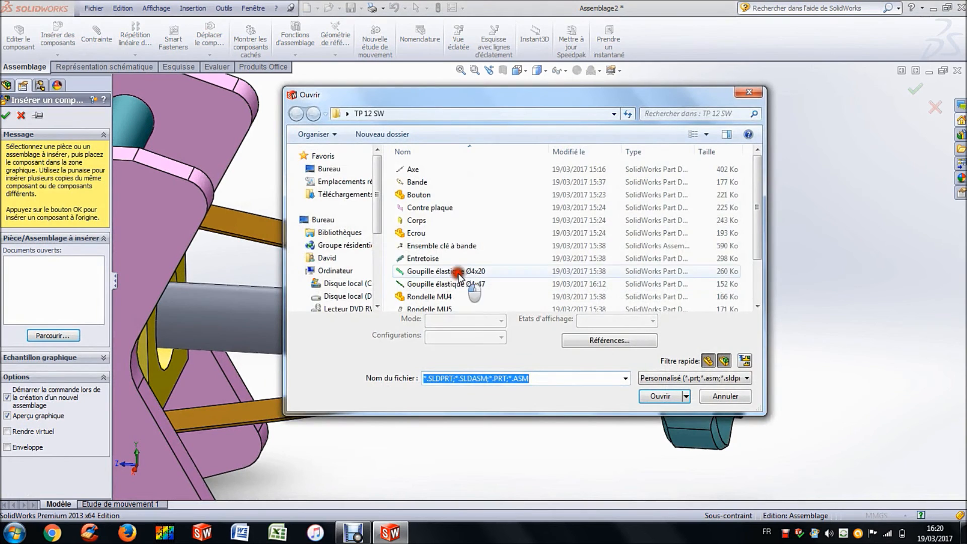
pyautogui.click(460, 276)
pyautogui.scroll(-2, 456, 247)
pyautogui.click(452, 254)
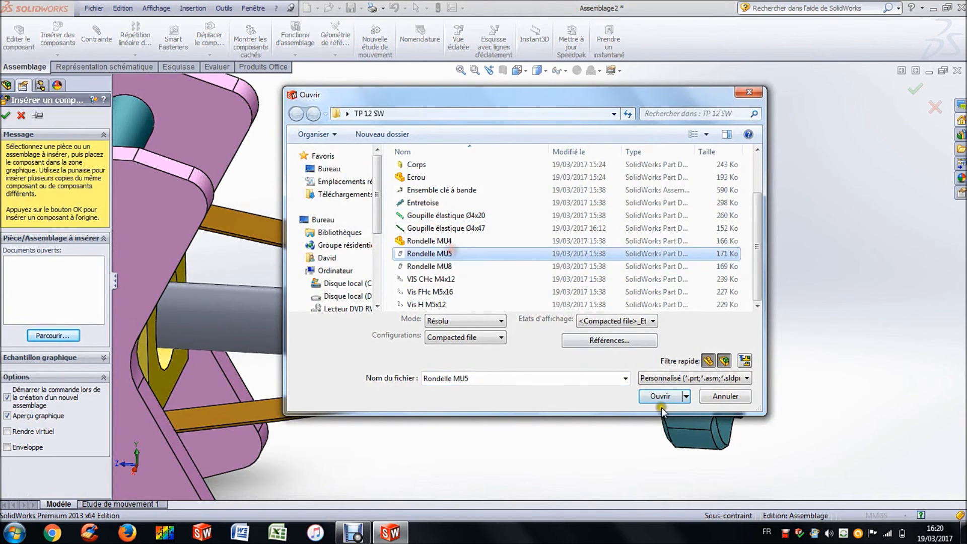
pyautogui.click(665, 401)
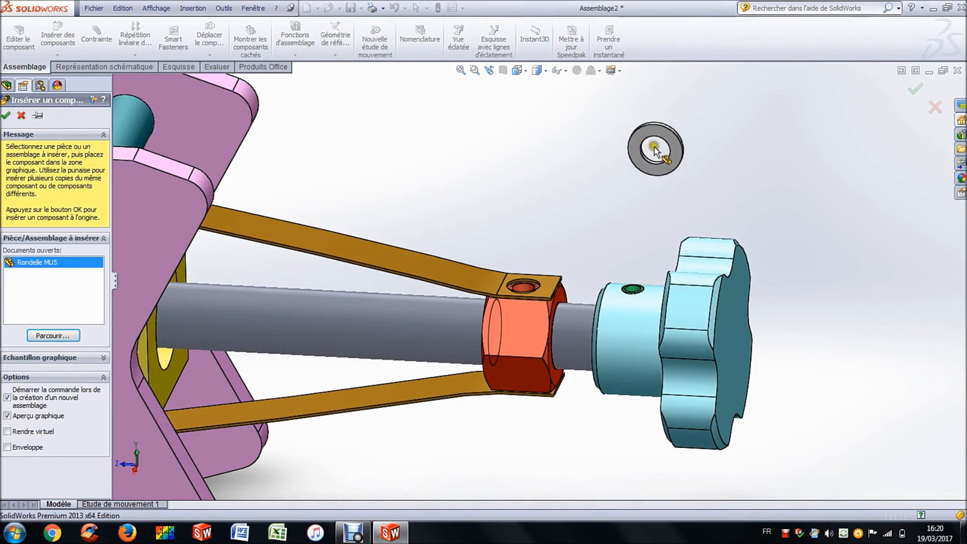
pyautogui.click(652, 146)
# Insert the Vis H M5x12 and place it in free space beside the Rondelle MU5, above the Ecrou
pyautogui.click(57, 36)
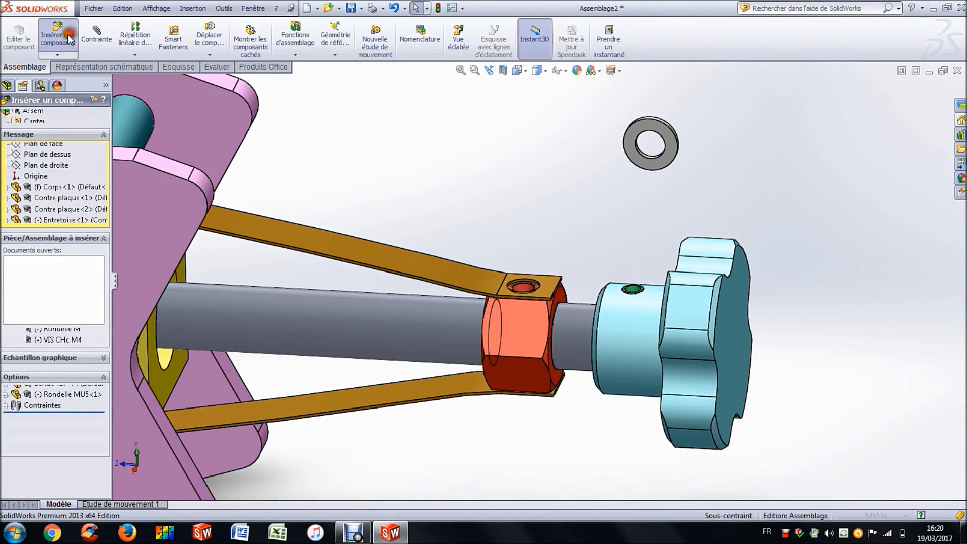
pyautogui.click(55, 336)
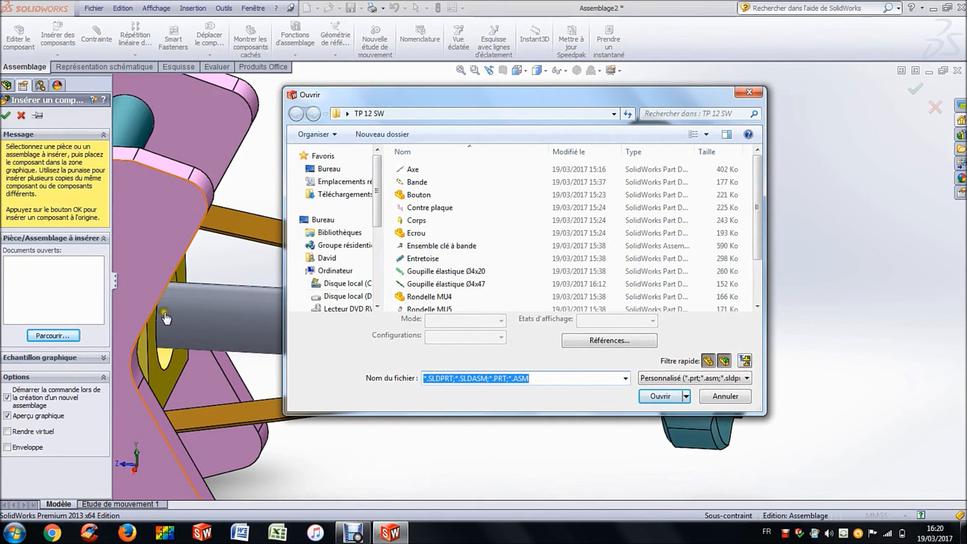
pyautogui.click(446, 271)
pyautogui.scroll(-2, 449, 297)
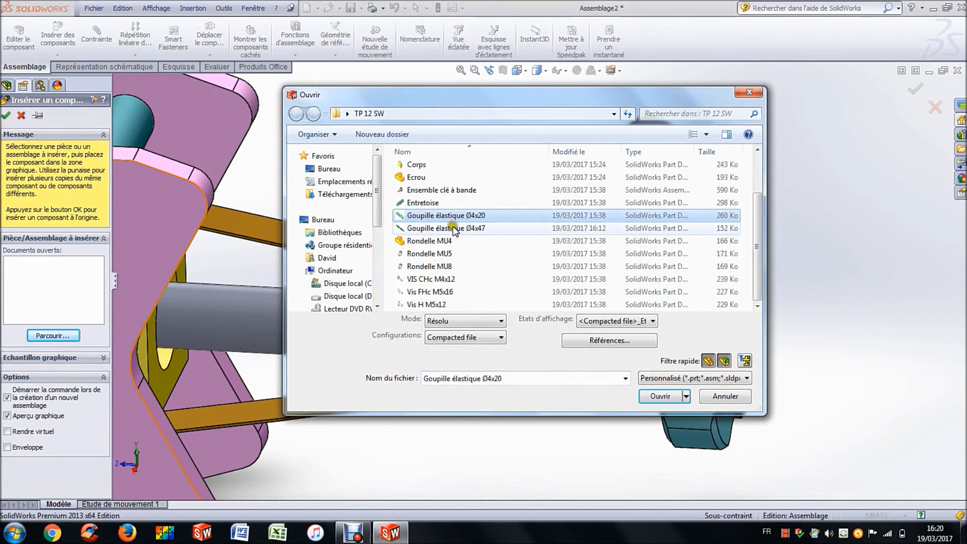
pyautogui.click(451, 305)
pyautogui.click(645, 401)
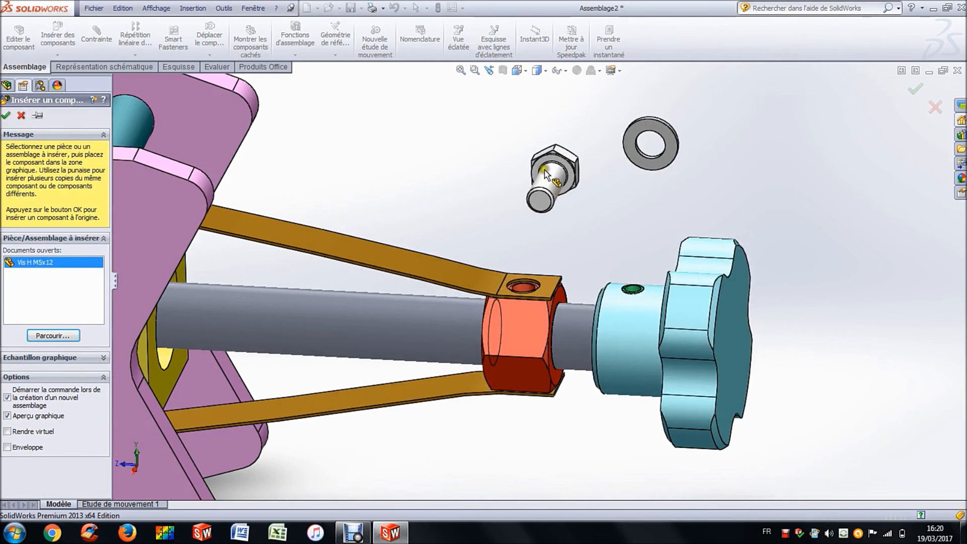
pyautogui.click(539, 134)
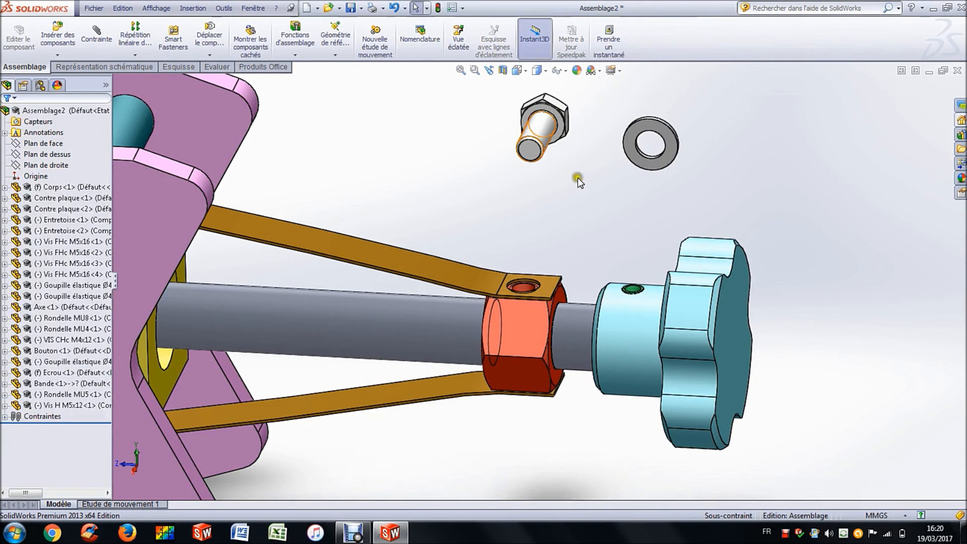
# Mate the shank of the Vis H M5x12 concentric with the hole of the Rondelle MU5
pyautogui.moveTo(593, 165); pyautogui.dragTo(283, 152, button='middle')
pyautogui.click(104, 35)
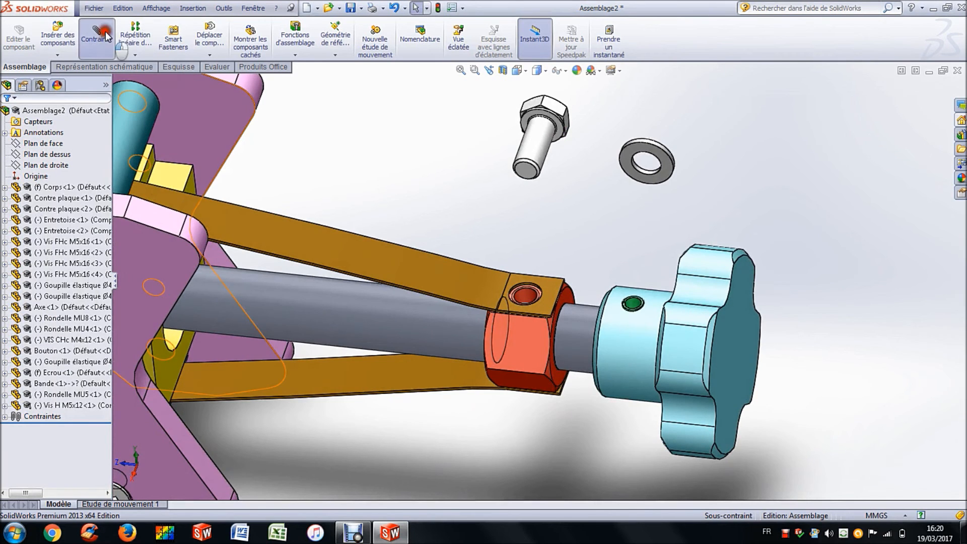
pyautogui.click(543, 144)
pyautogui.scroll(-6, 655, 146)
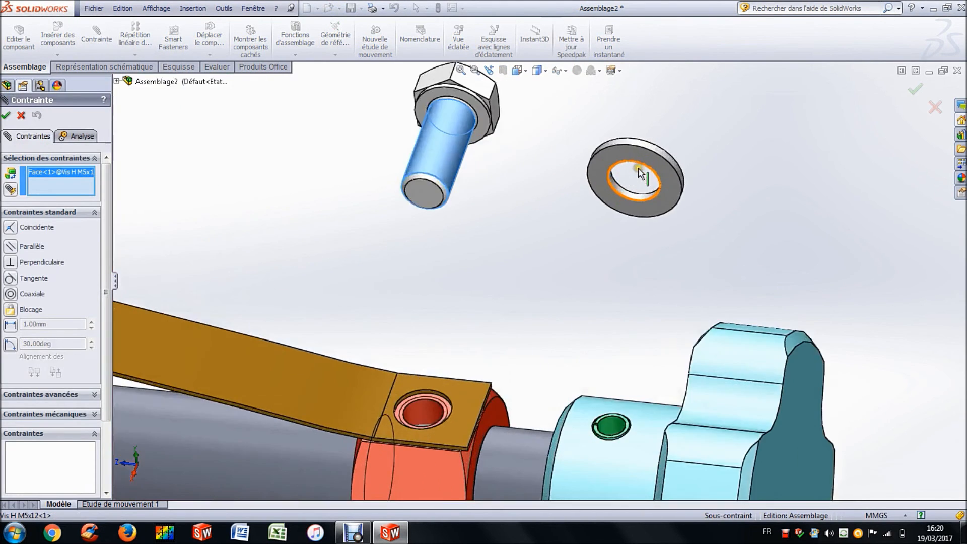
pyautogui.click(596, 264)
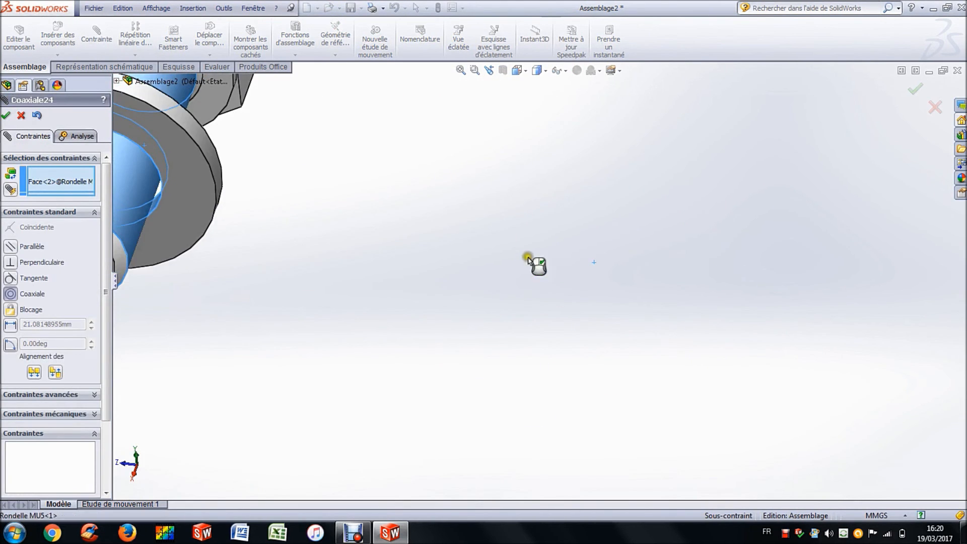
pyautogui.click(679, 243)
# Make the underside of the Vis H M5x12 head coincident with the facing side of the Rondelle MU5
pyautogui.scroll(3, 358, 175)
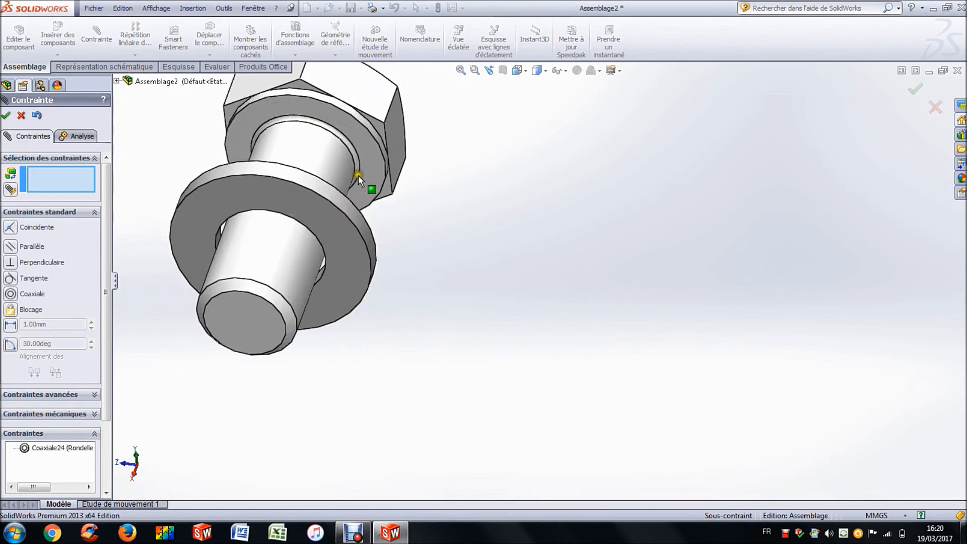
pyautogui.scroll(-5, 363, 168)
pyautogui.click(406, 181)
pyautogui.scroll(5, 585, 147)
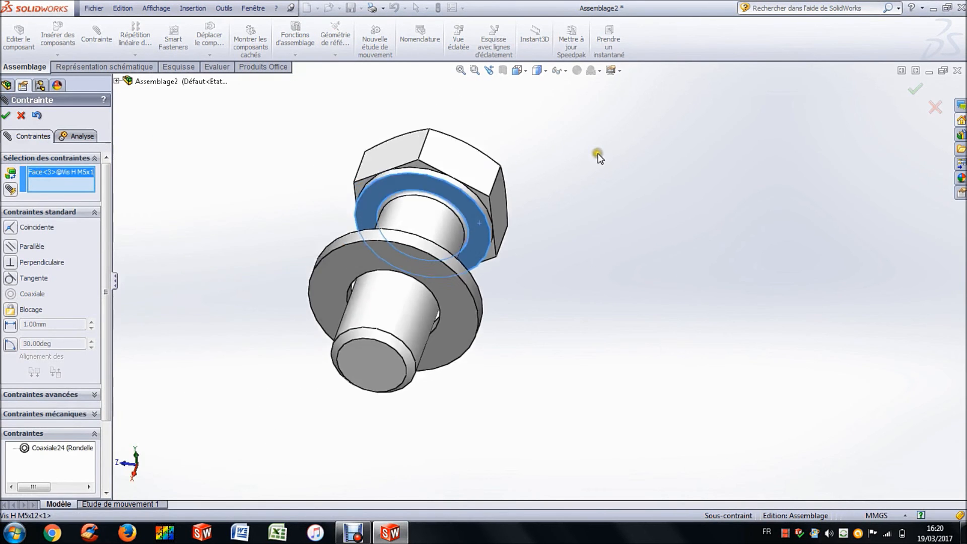
pyautogui.scroll(-4, 518, 276)
pyautogui.scroll(-4, 518, 277)
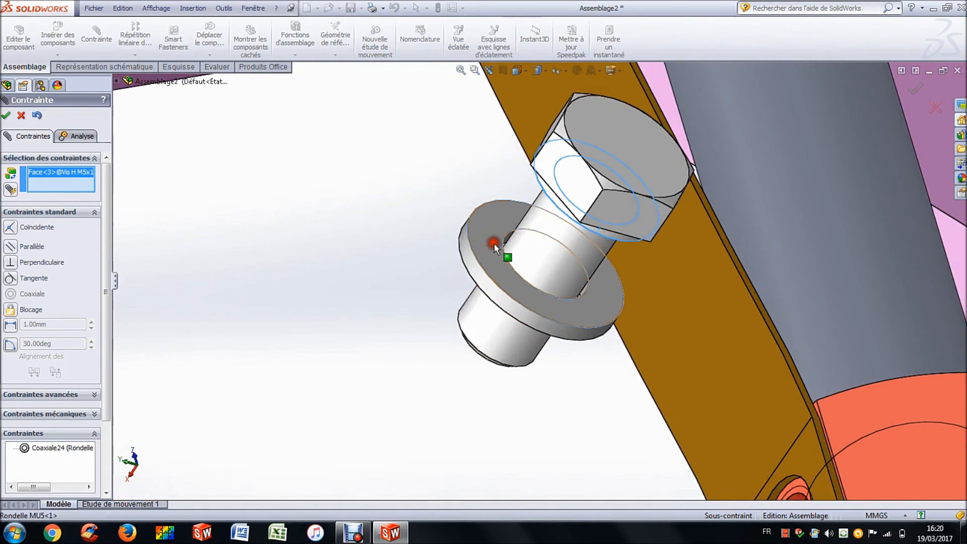
pyautogui.click(494, 244)
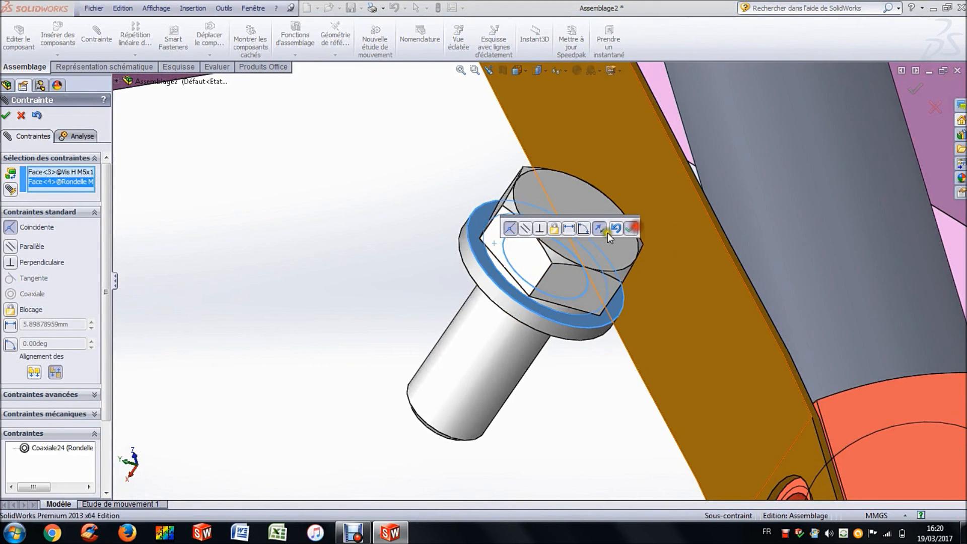
pyautogui.click(632, 228)
# Mate the Vis H M5x12 shank concentric with the Ecrou's threaded hole, flipping the alignment so the shank points into the hole
pyautogui.scroll(6, 370, 219)
pyautogui.moveTo(427, 221); pyautogui.dragTo(497, 210, button='middle')
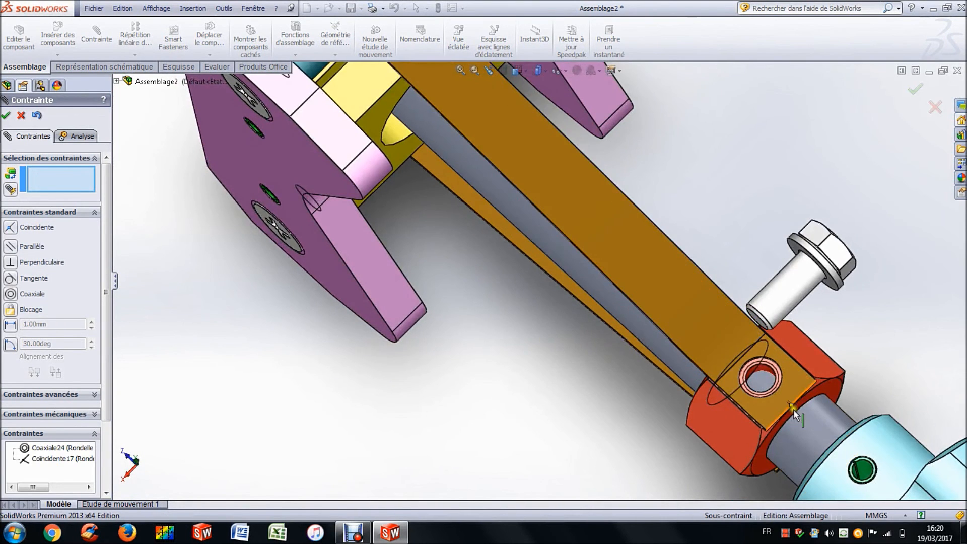
pyautogui.scroll(-6, 793, 409)
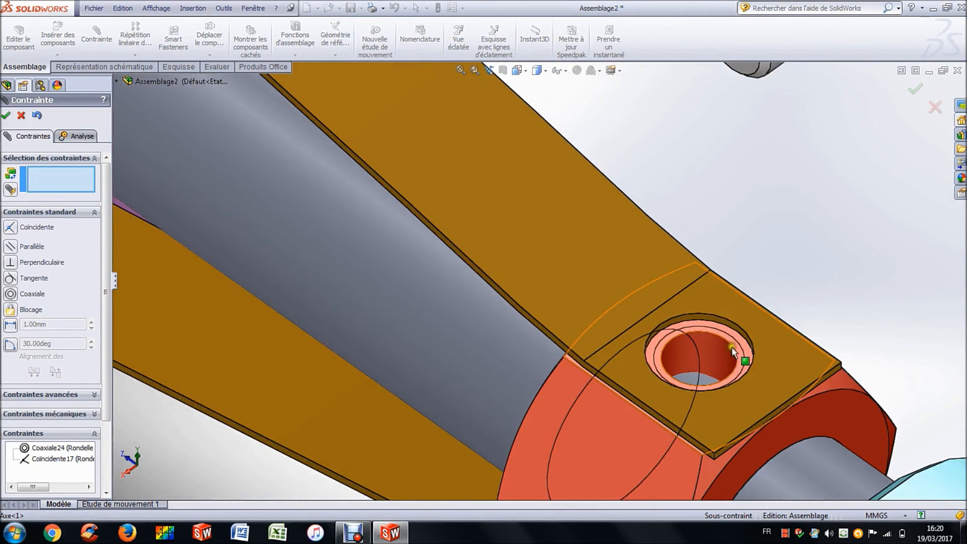
pyautogui.click(713, 356)
pyautogui.scroll(2, 771, 278)
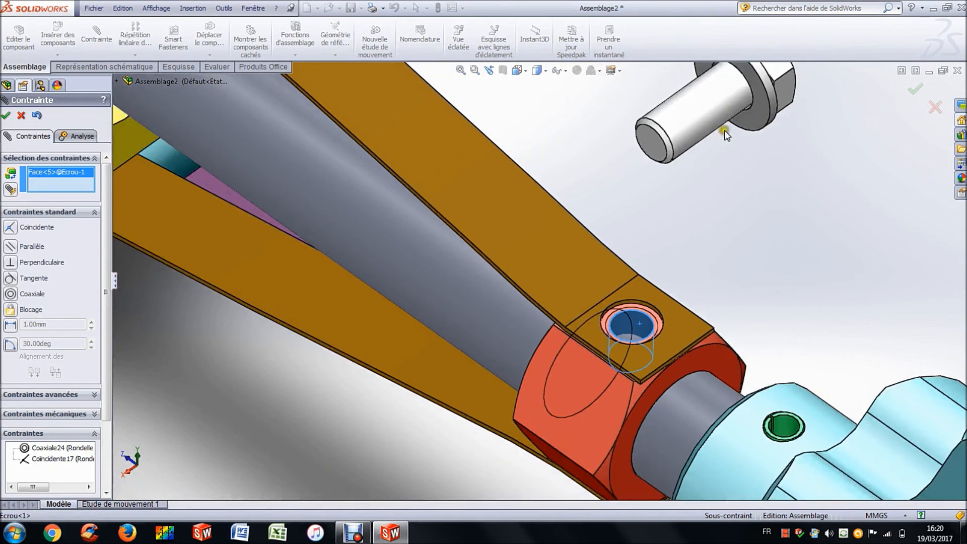
pyautogui.click(697, 121)
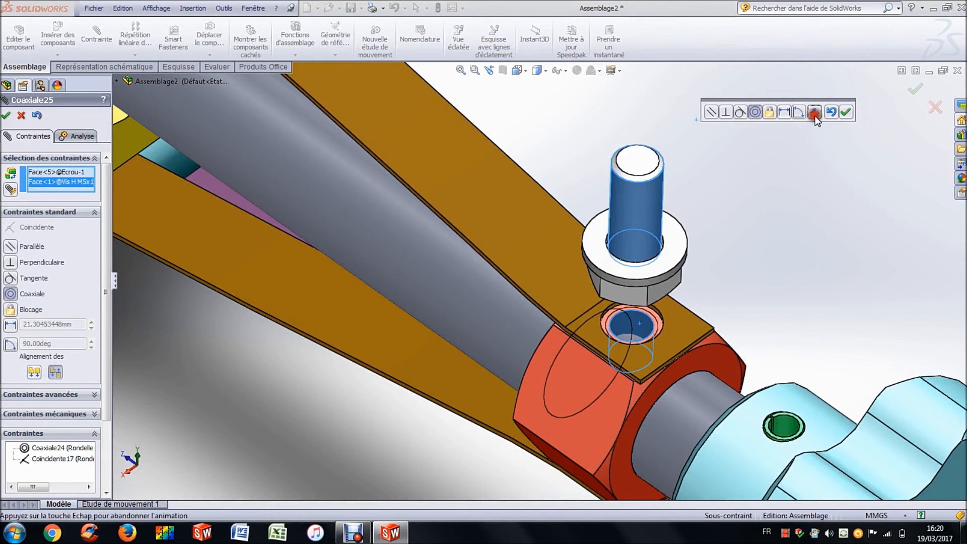
pyautogui.click(815, 113)
pyautogui.click(845, 113)
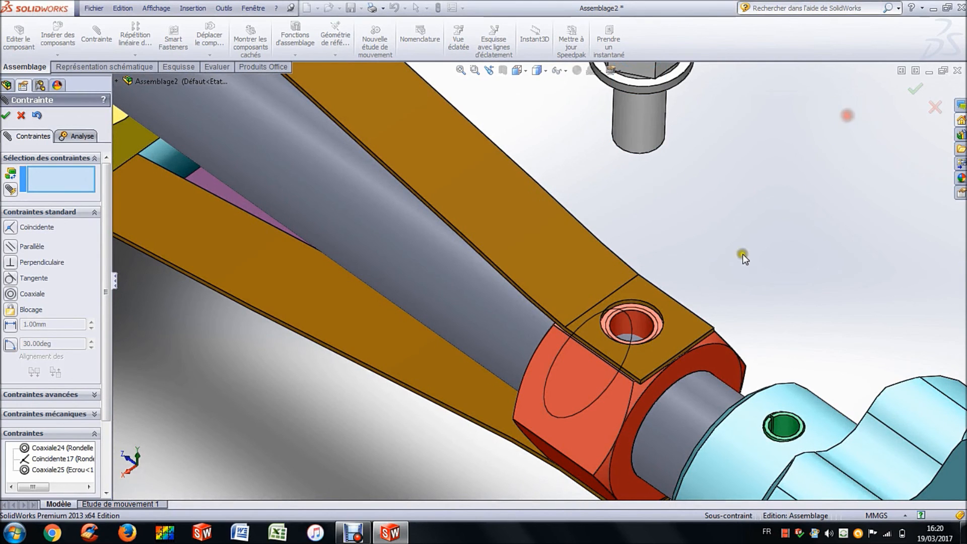
# Make the free face of the Rondelle MU5 coincident with the outer face of the Bande's end and finish mating
pyautogui.click(685, 319)
pyautogui.moveTo(742, 289); pyautogui.dragTo(563, 124, button='middle')
pyautogui.scroll(-5, 563, 123)
pyautogui.click(564, 208)
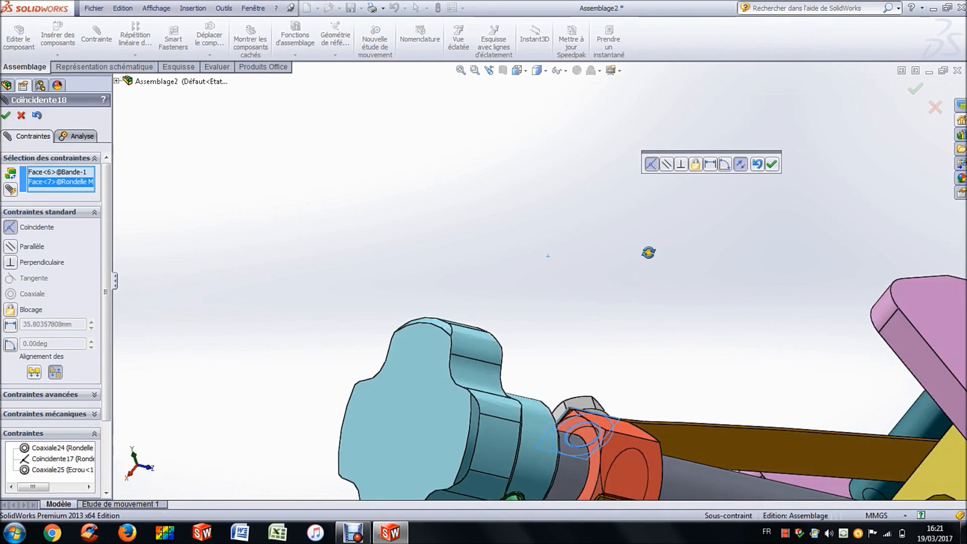
pyautogui.click(771, 164)
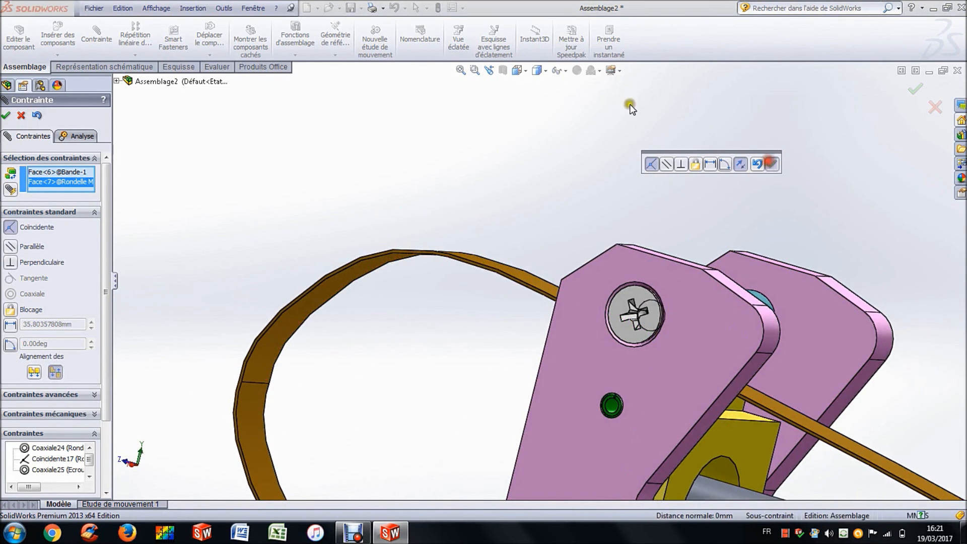
pyautogui.click(460, 71)
pyautogui.scroll(-6, 609, 305)
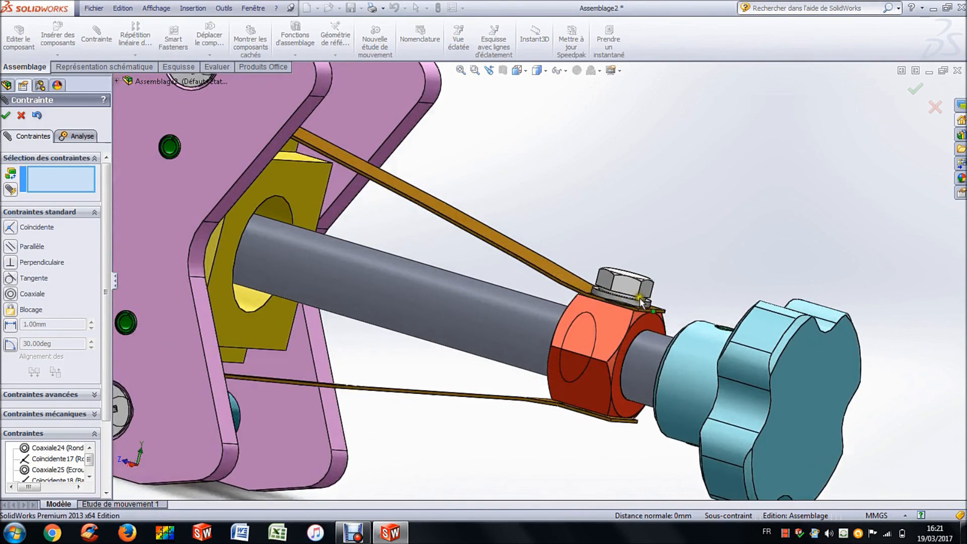
pyautogui.moveTo(613, 304); pyautogui.dragTo(648, 306, button='middle')
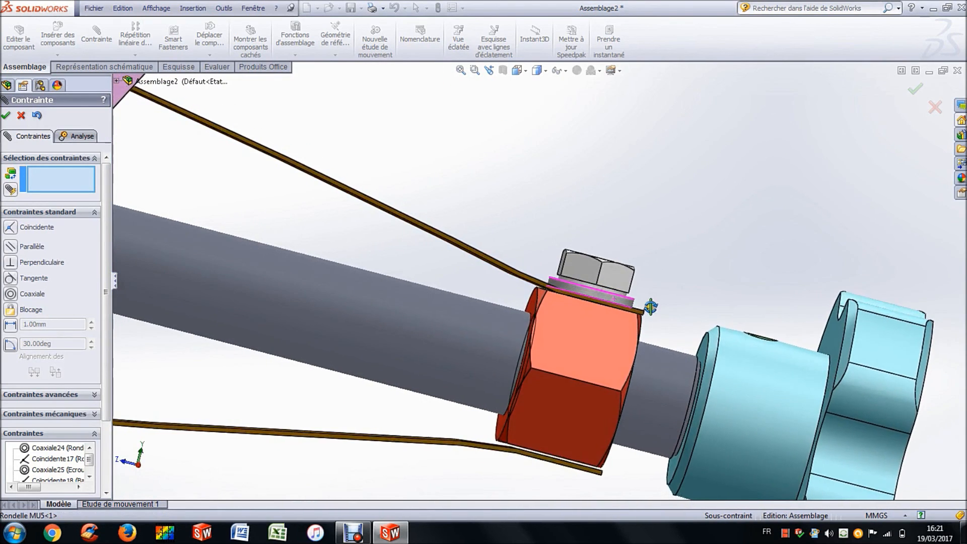
pyautogui.scroll(-2, 605, 307)
pyautogui.scroll(-2, 600, 303)
pyautogui.moveTo(531, 278)
pyautogui.mouseDown(button='middle')
pyautogui.moveTo(512, 264)
pyautogui.moveTo(524, 316)
pyautogui.moveTo(539, 277)
pyautogui.mouseUp(button='middle')
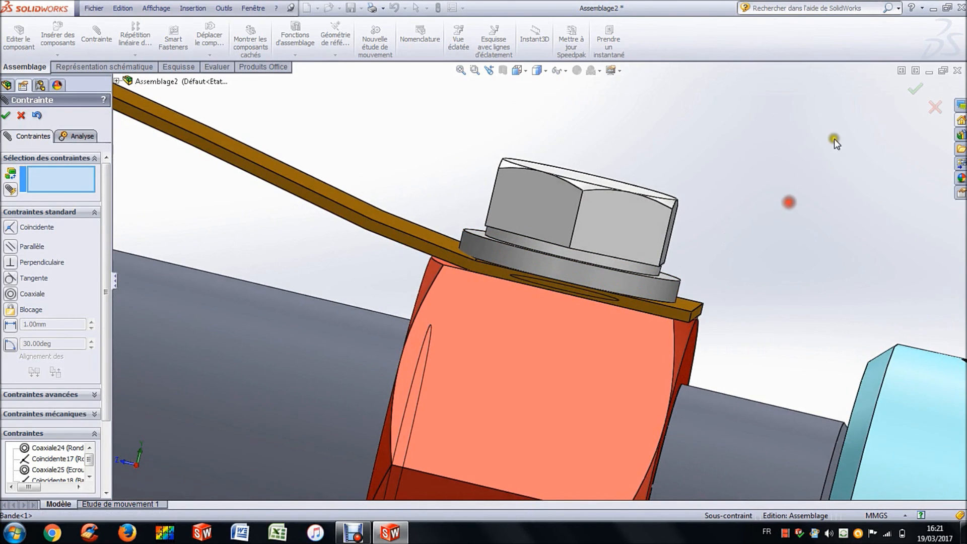
pyautogui.click(914, 88)
# Insert a second Vis H M5x12 from the TP 12 SW folder and place it in free space above the Bouton
pyautogui.scroll(3, 715, 156)
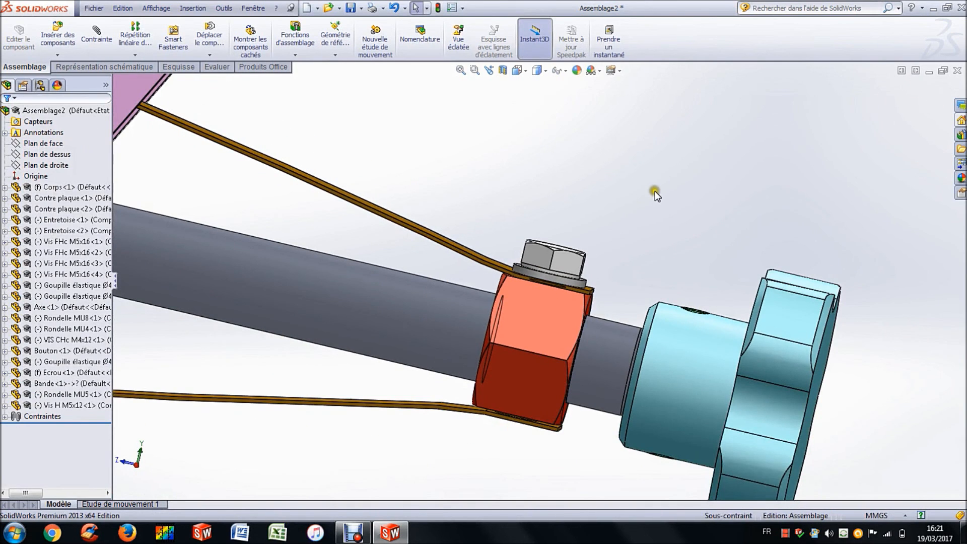
pyautogui.click(58, 33)
pyautogui.click(54, 336)
pyautogui.click(434, 271)
pyautogui.scroll(-2, 434, 271)
pyautogui.click(433, 306)
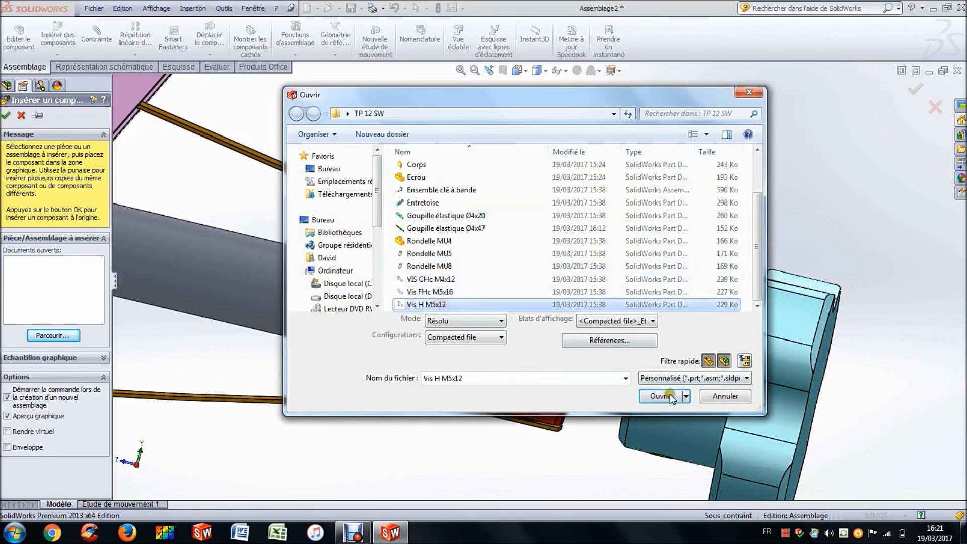
pyautogui.click(666, 396)
pyautogui.click(743, 171)
# Insert a second Rondelle MU5 and place it in free space beside the new Vis H M5x12
pyautogui.click(56, 32)
pyautogui.click(55, 336)
pyautogui.click(435, 255)
pyautogui.click(666, 395)
pyautogui.click(630, 196)
pyautogui.moveTo(618, 169); pyautogui.dragTo(624, 207, button='middle')
# Mate the second Vis H M5x12 shank concentric with the hole of the second Rondelle MU5
pyautogui.click(97, 38)
pyautogui.scroll(-5, 633, 206)
pyautogui.click(564, 272)
pyautogui.scroll(5, 664, 254)
pyautogui.click(696, 234)
pyautogui.click(926, 222)
pyautogui.scroll(-2, 734, 244)
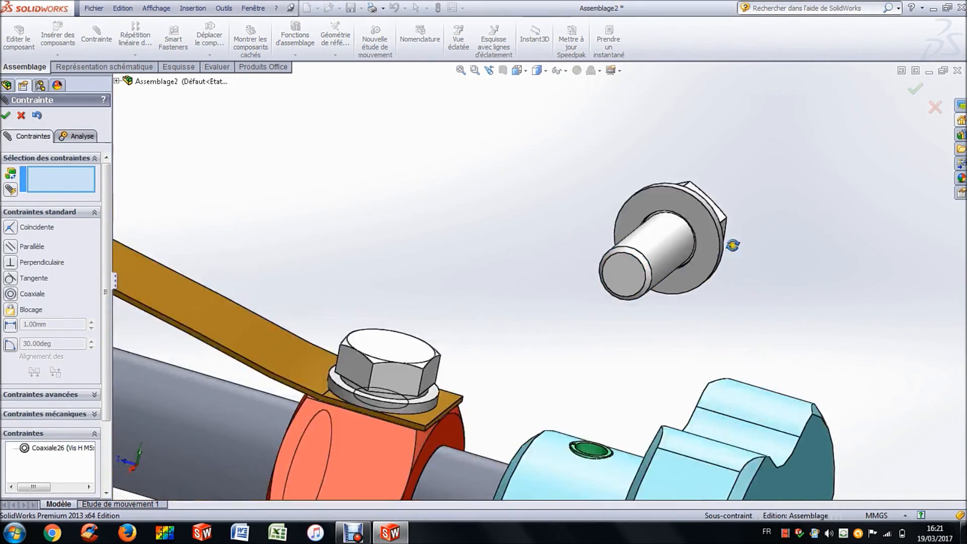
pyautogui.moveTo(734, 244); pyautogui.dragTo(678, 267, button='middle')
pyautogui.click(914, 90)
# Separate the second Rondelle MU5 from its screw head along the shank, and make the head's underside coincident with the washer face
pyautogui.moveTo(706, 226); pyautogui.dragTo(591, 291)
pyautogui.click(97, 39)
pyautogui.scroll(-1, 689, 216)
pyautogui.click(689, 216)
pyautogui.scroll(3, 689, 215)
pyautogui.moveTo(689, 216); pyautogui.dragTo(577, 252, button='middle')
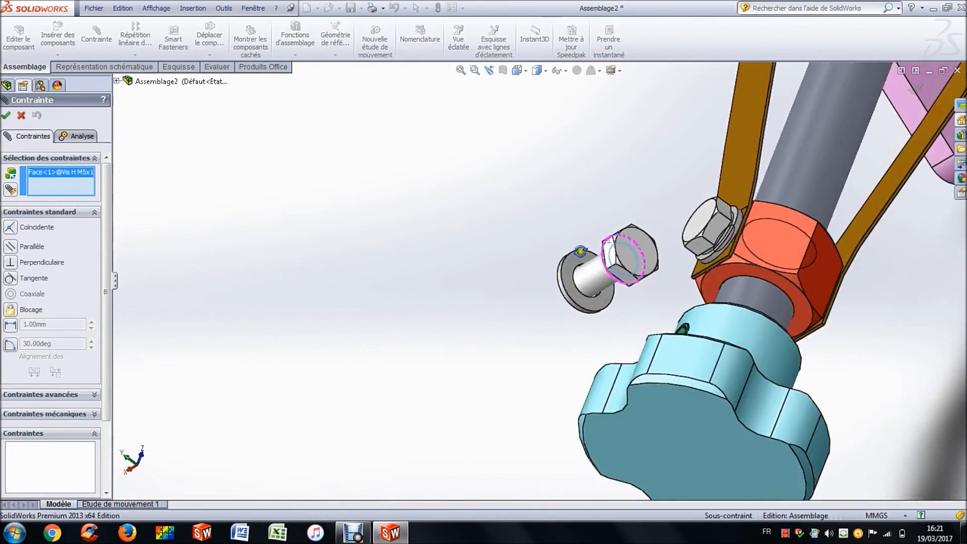
pyautogui.scroll(-2, 582, 254)
pyautogui.click(585, 255)
pyautogui.click(729, 238)
# Mate the second Vis H M5x12 shank concentric with the Ecrou's hole at the other end of the Bande
pyautogui.scroll(2, 529, 217)
pyautogui.moveTo(529, 217); pyautogui.dragTo(620, 222, button='middle')
pyautogui.scroll(-2, 594, 252)
pyautogui.click(565, 277)
pyautogui.click(704, 332)
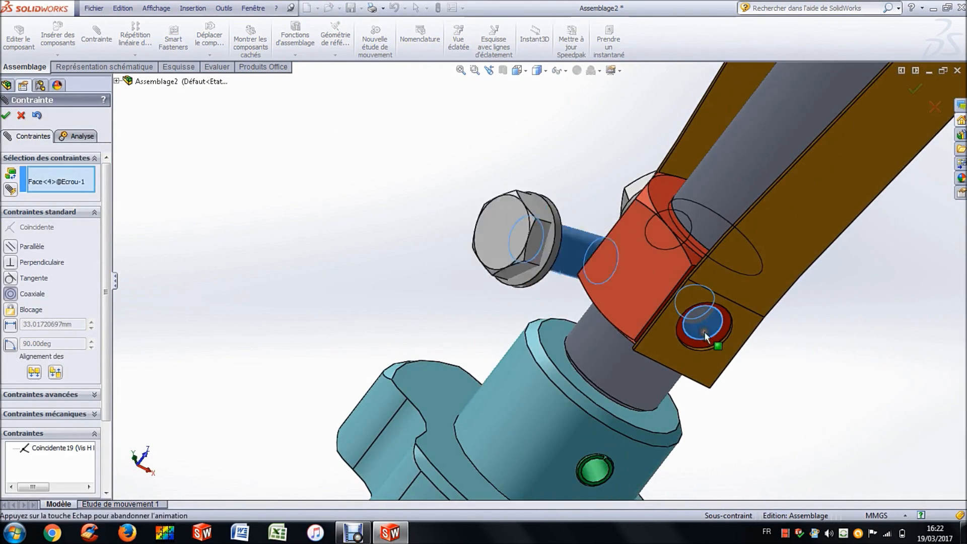
pyautogui.click(862, 351)
# Make the second Rondelle MU5 coincident with the outer face of the Bande's other end and finish mating
pyautogui.scroll(3, 696, 335)
pyautogui.moveTo(686, 341); pyautogui.dragTo(697, 287, button='middle')
pyautogui.scroll(-3, 698, 287)
pyautogui.click(697, 287)
pyautogui.press('Return')
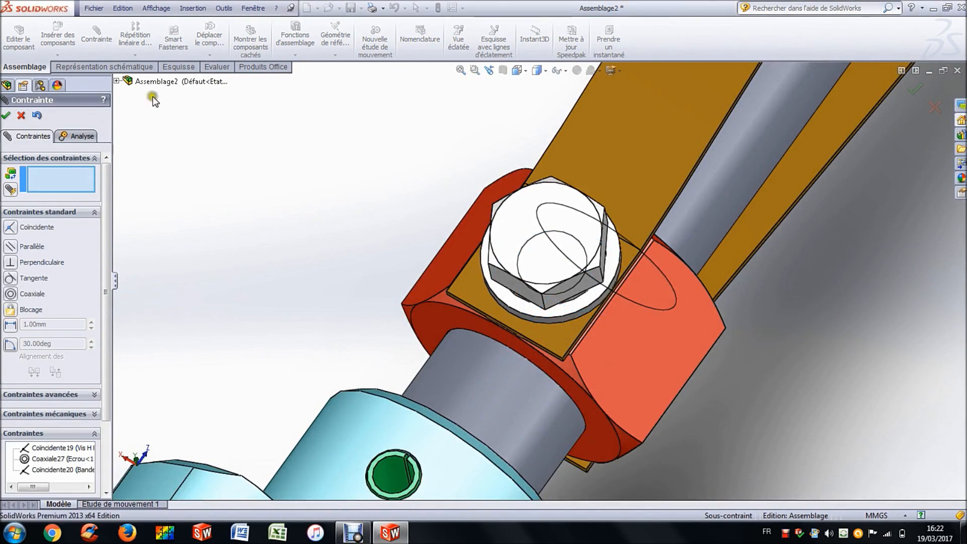
pyautogui.click(5, 116)
pyautogui.click(461, 72)
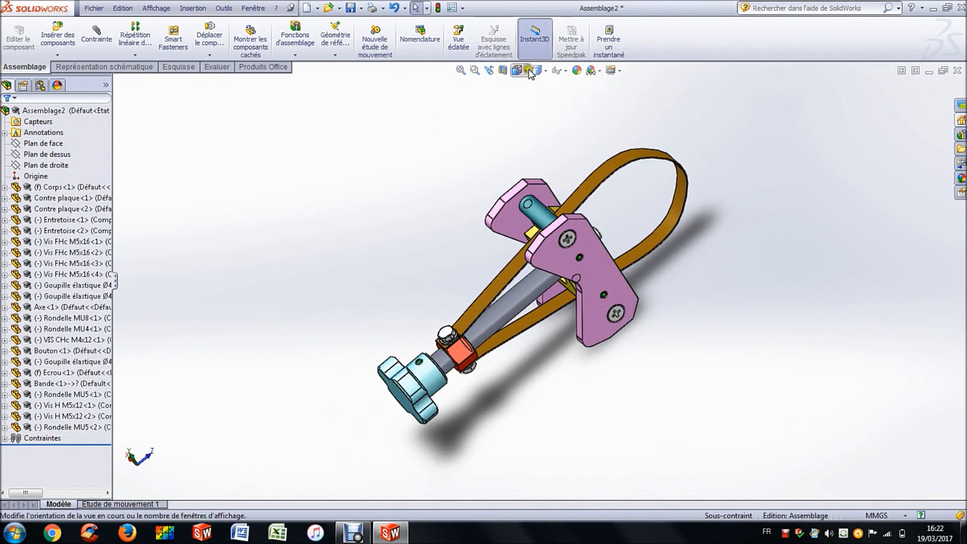
pyautogui.moveTo(536, 73)
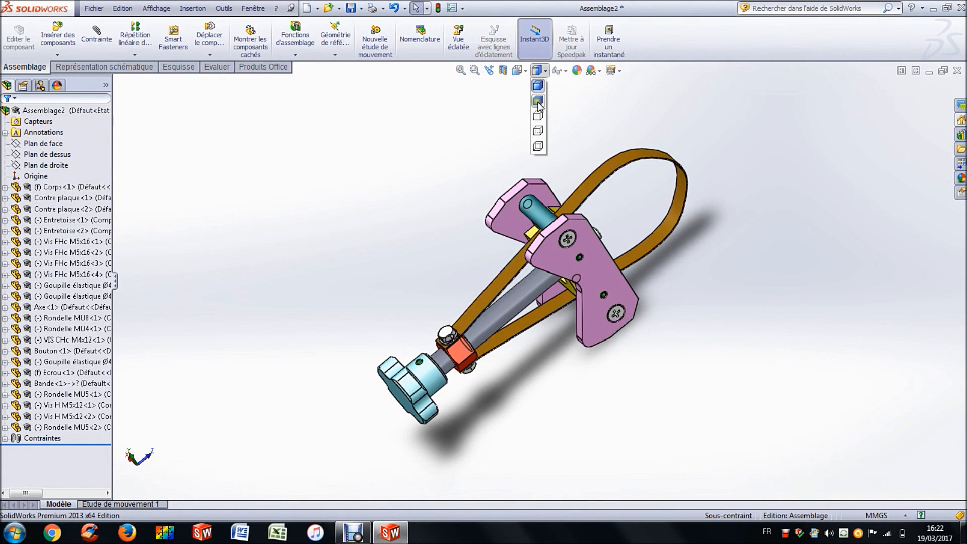
pyautogui.click(584, 134)
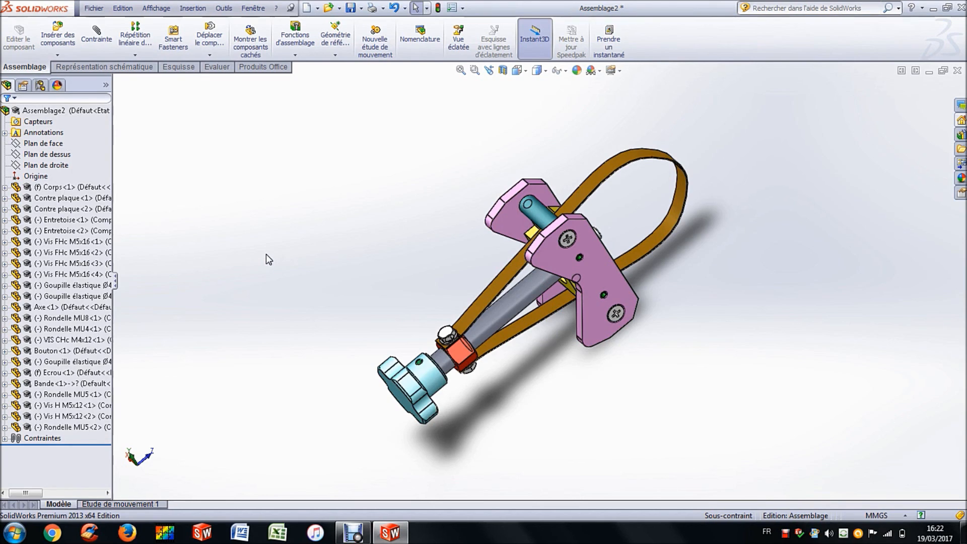
pyautogui.click(414, 211)
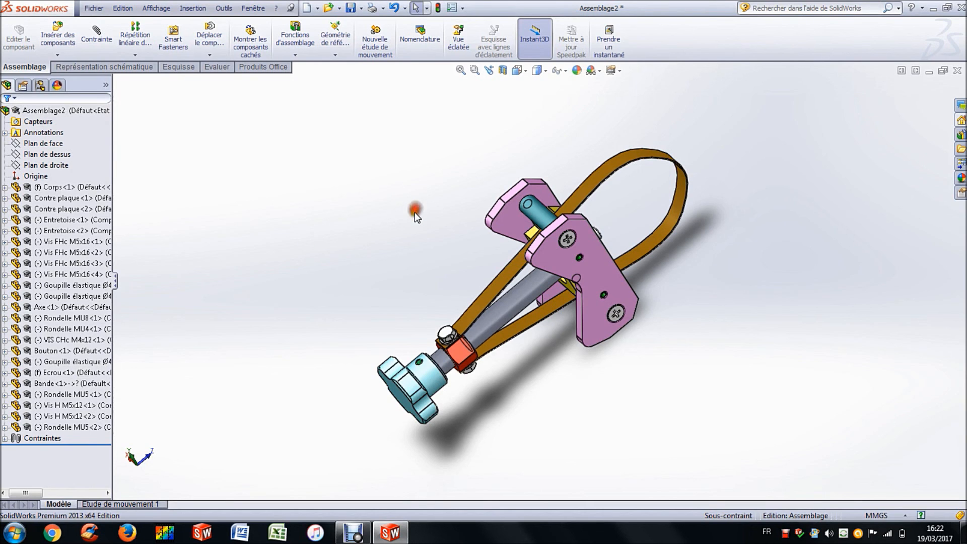